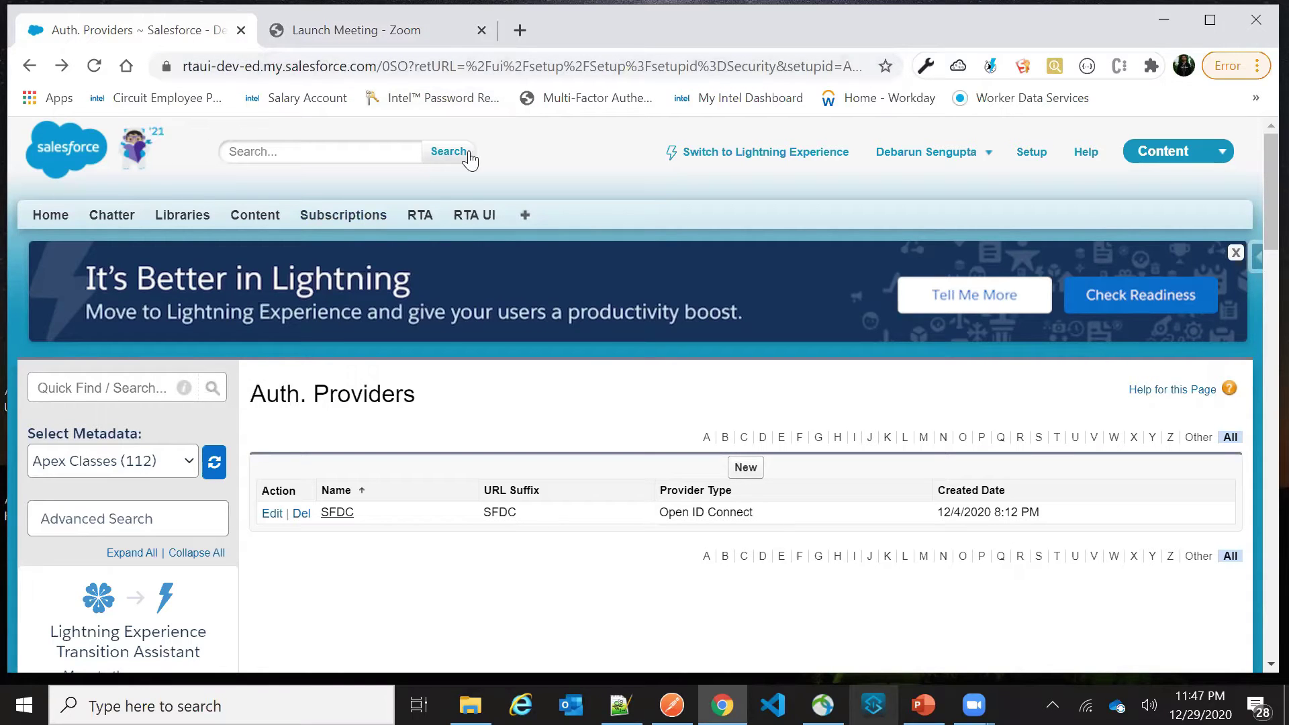
# Find Auth. Providers with a Quick Find search for 'auth' and start a new auth provider
pyautogui.click(87, 381)
pyautogui.write('auth')
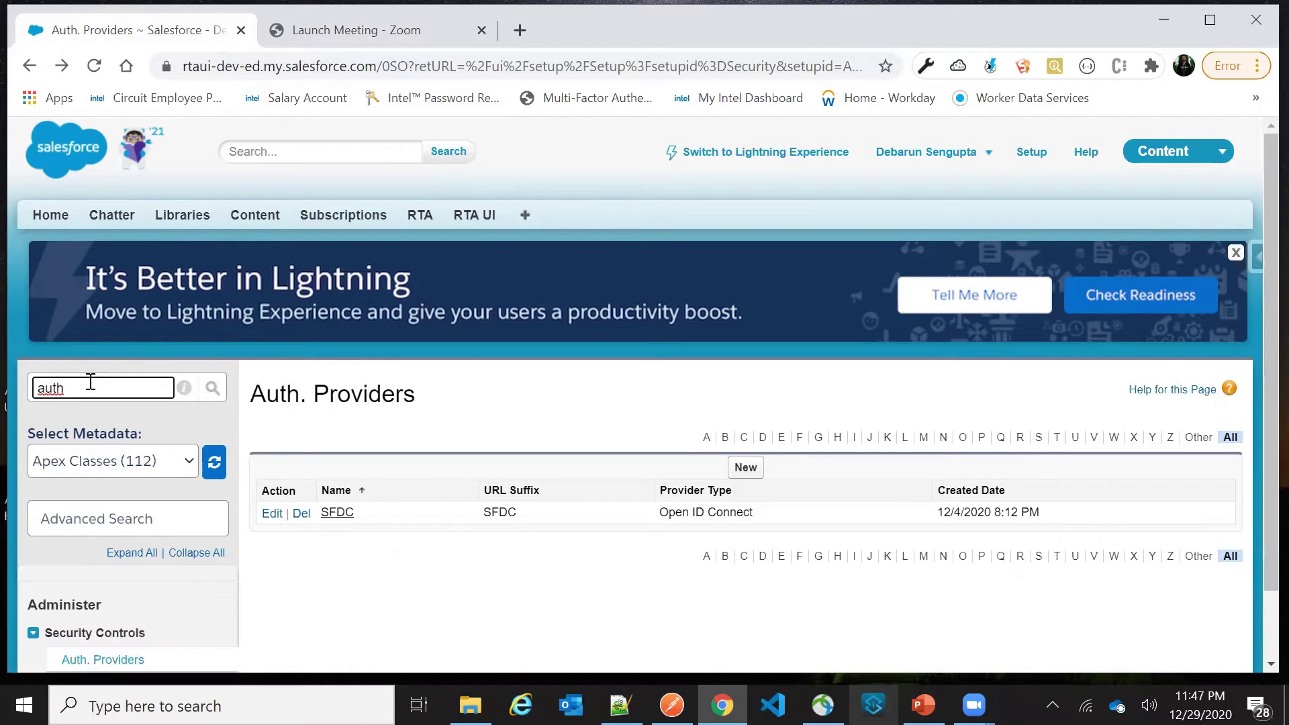
pyautogui.scroll(-2, 88, 594)
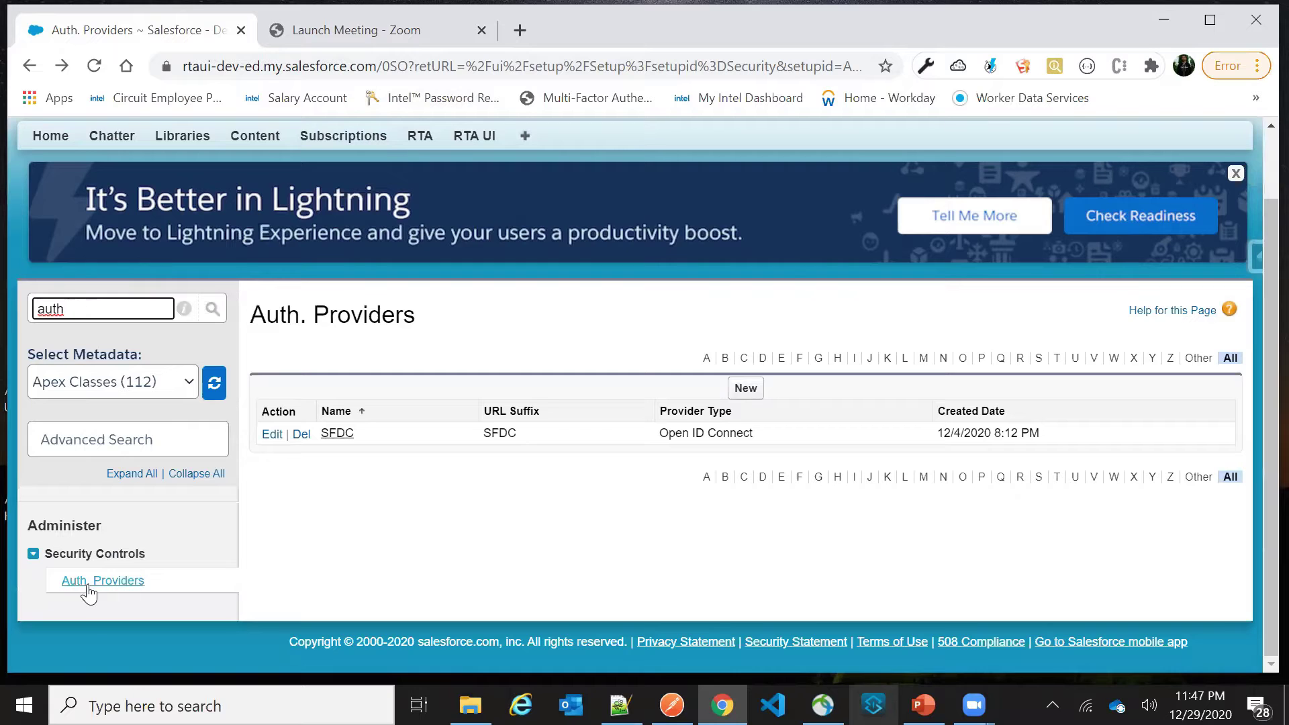
pyautogui.click(82, 588)
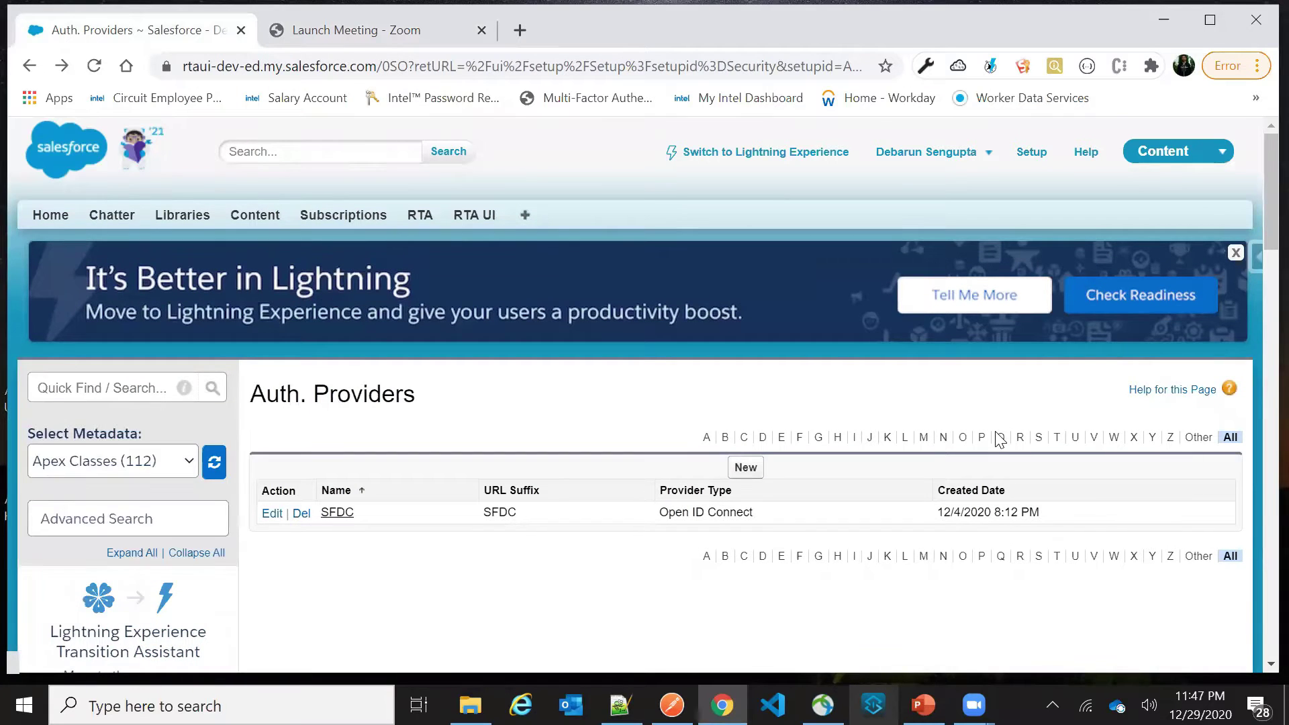
pyautogui.click(750, 469)
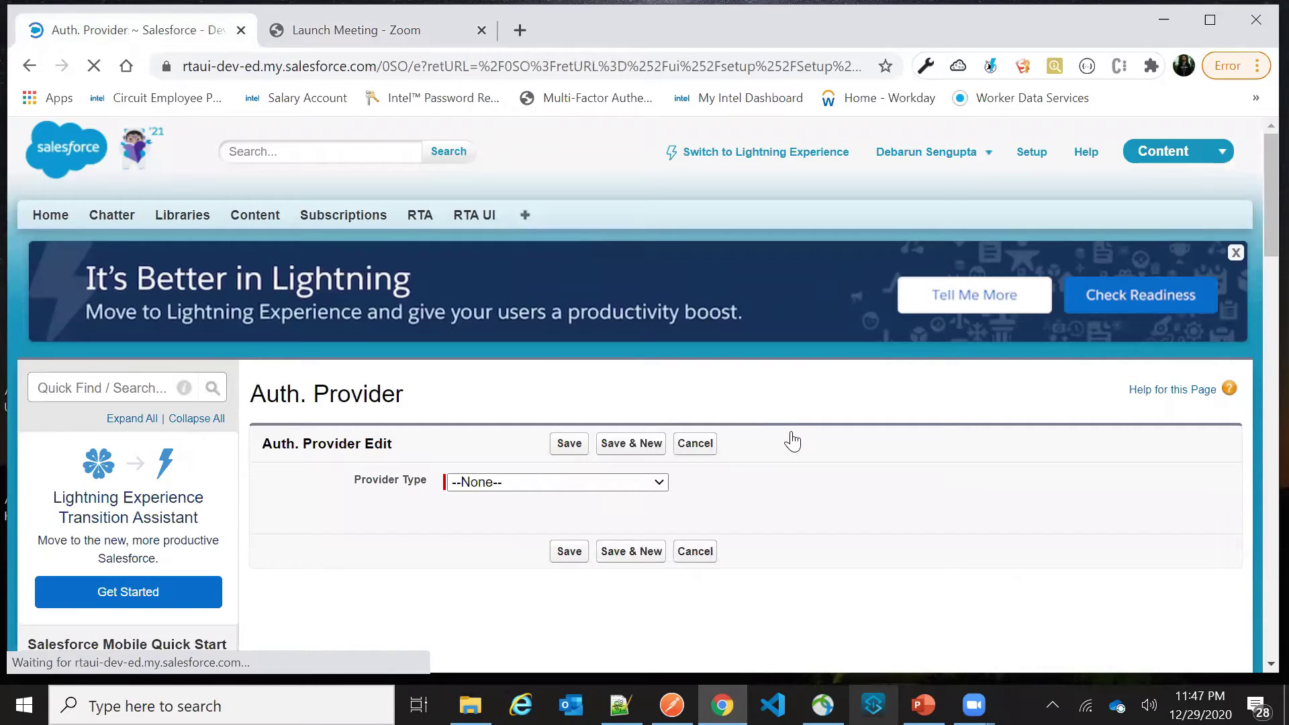
# Set the Provider Type to Facebook and name the provider Facebook
pyautogui.click(578, 482)
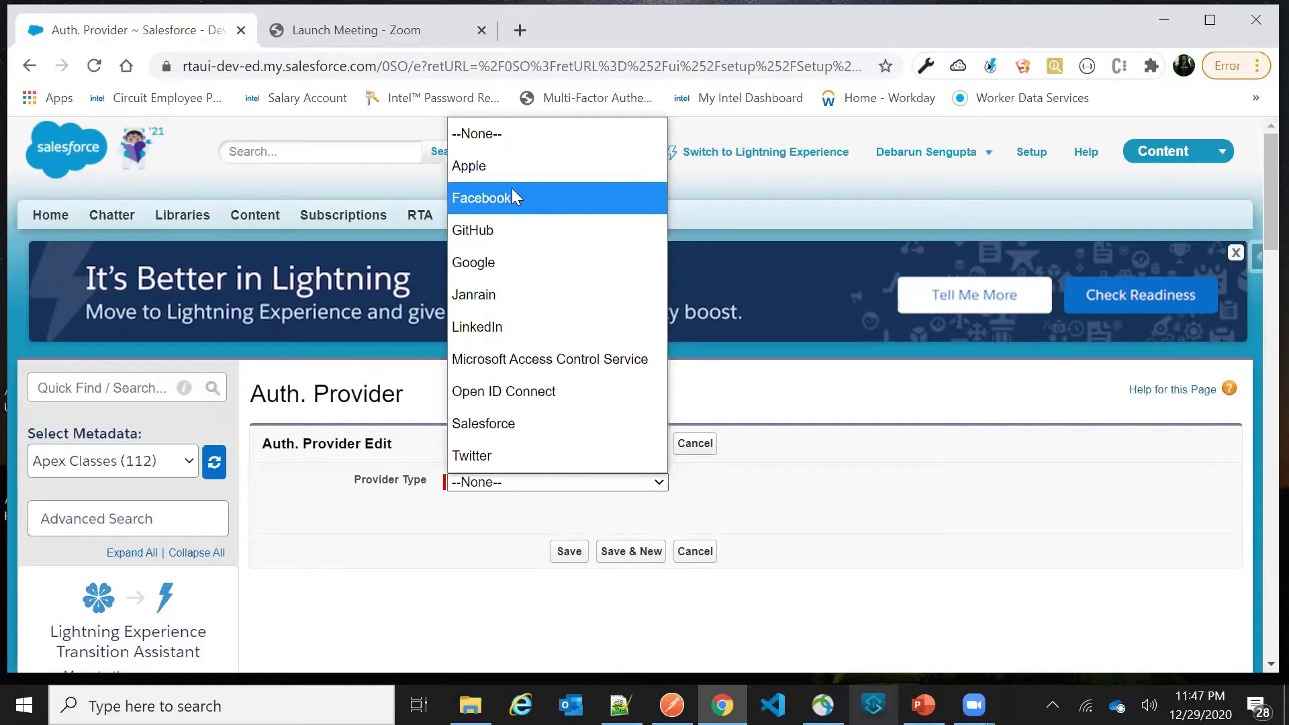
pyautogui.click(483, 198)
pyautogui.scroll(-3, 642, 391)
pyautogui.click(488, 306)
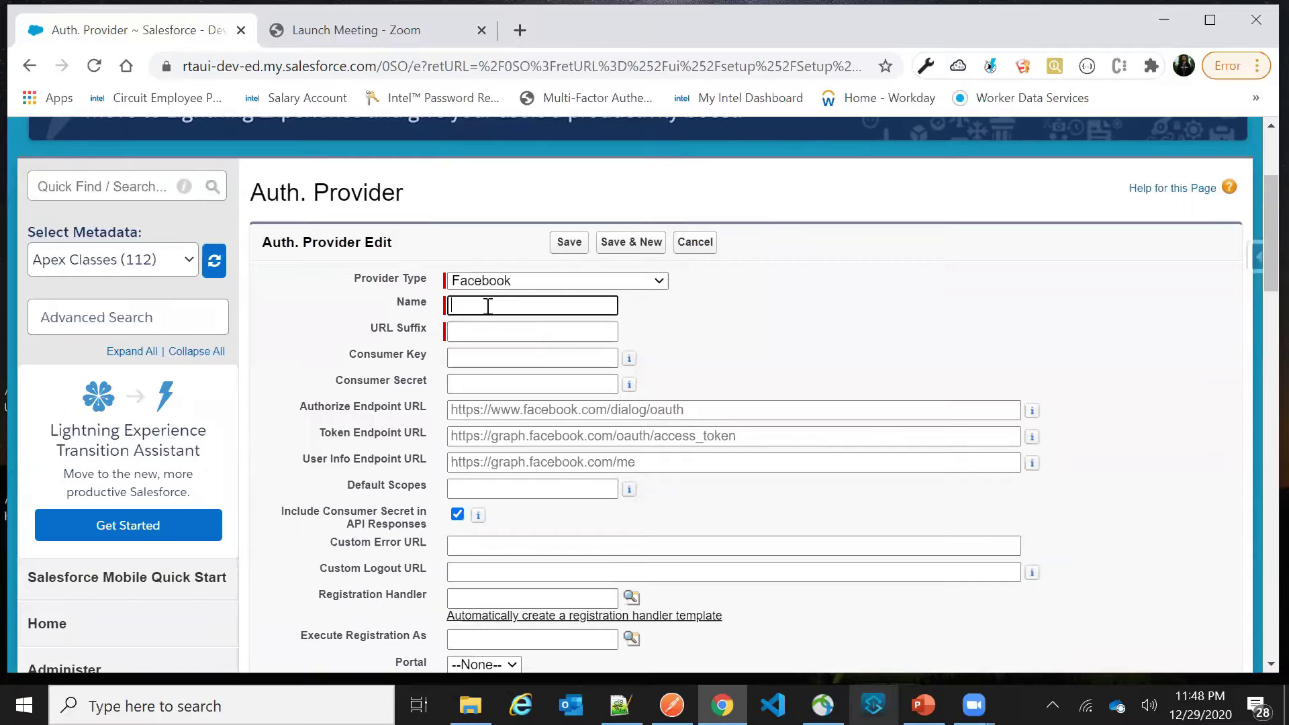
pyautogui.write('Facebook')
pyautogui.press('Tab')
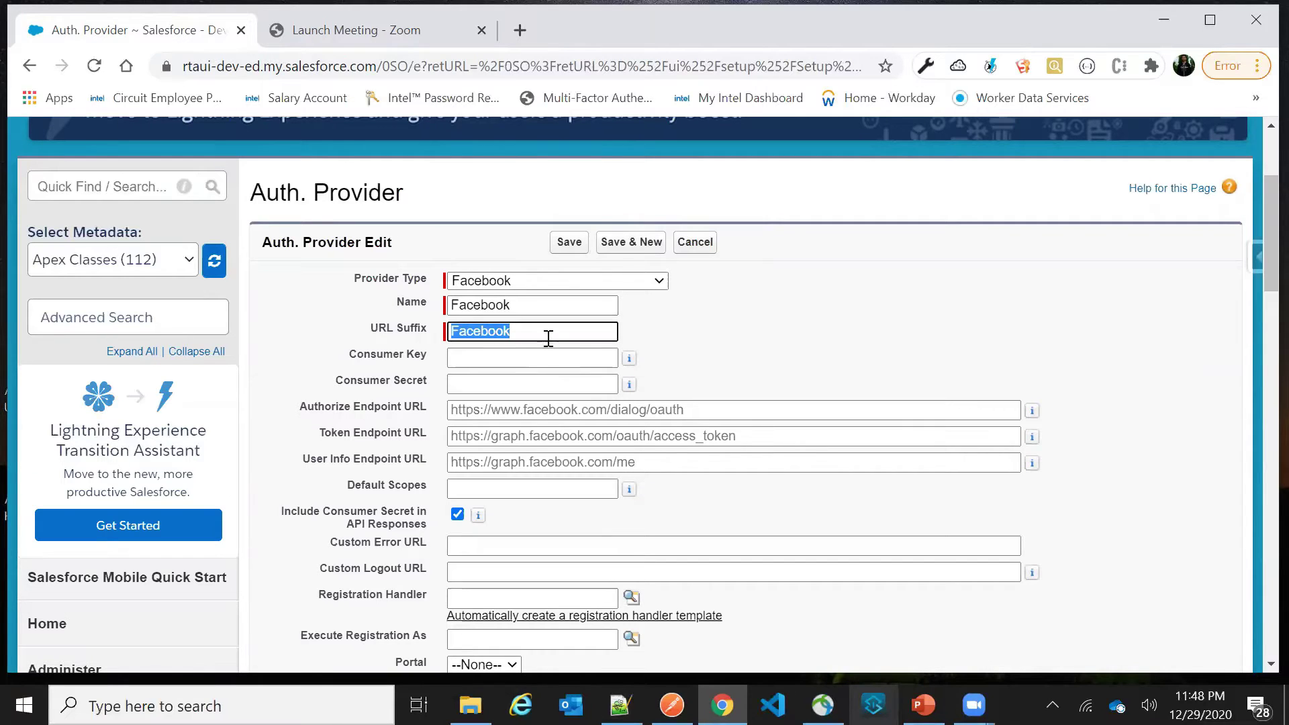
# Auto-create a registration handler template and try saving, which reports a missing execution user
pyautogui.scroll(-3, 550, 374)
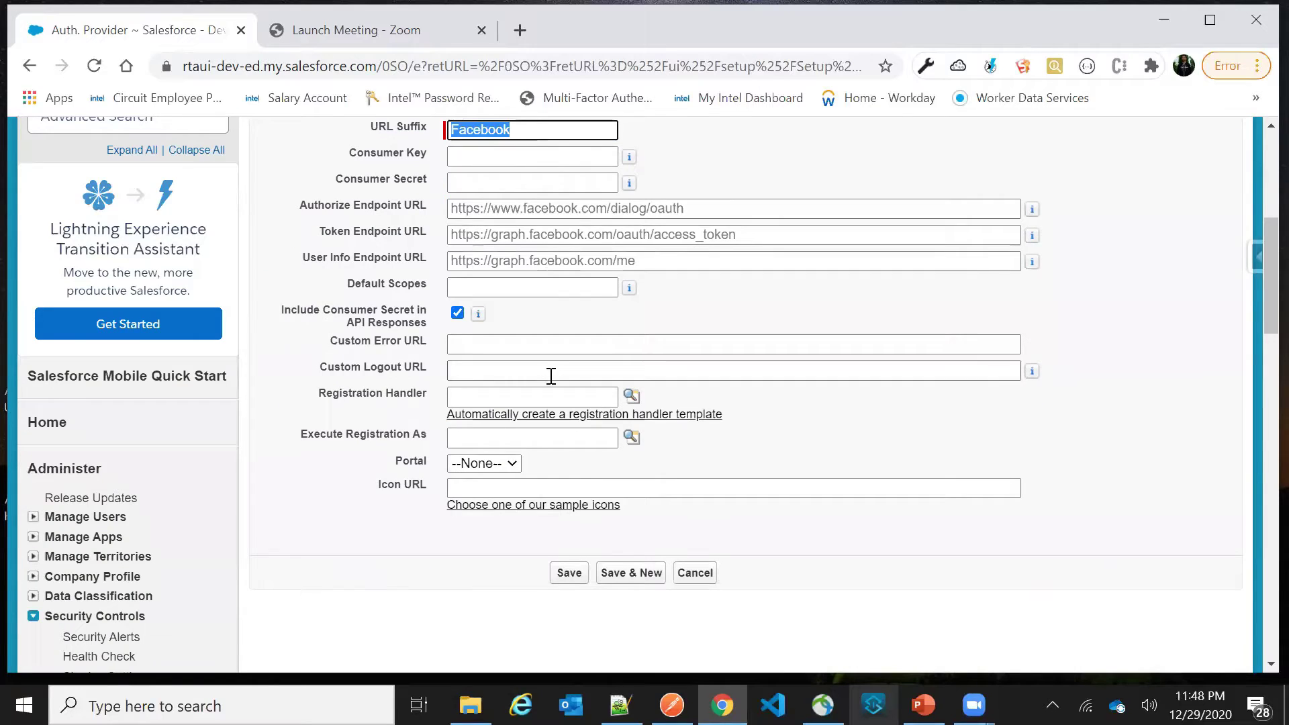
pyautogui.click(630, 398)
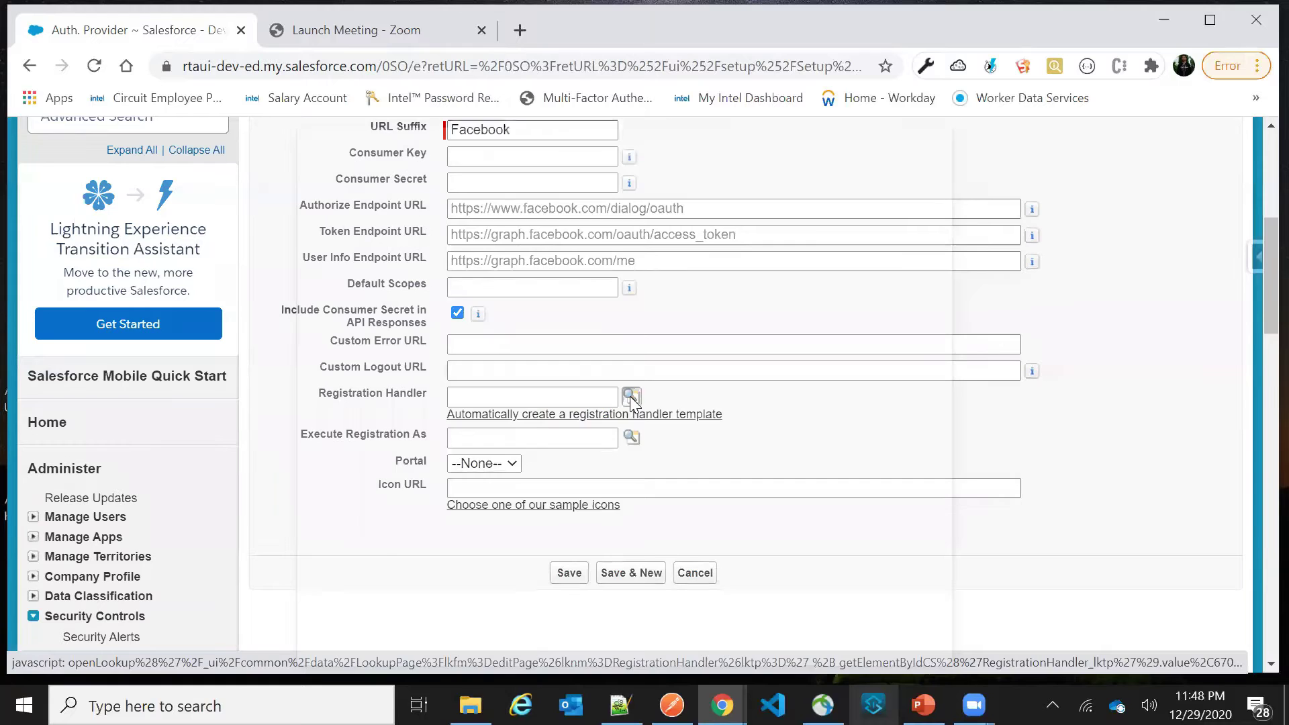
pyautogui.hotkey('alt', 'Tab')
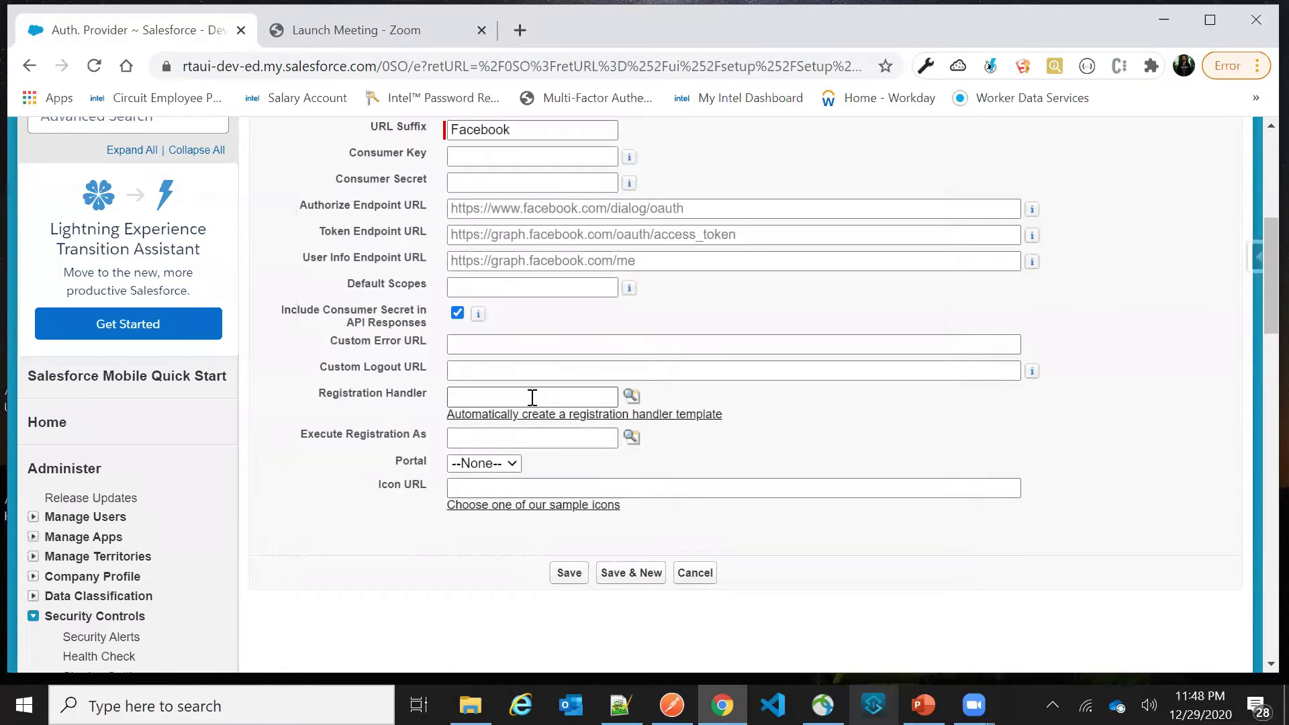
pyautogui.click(548, 423)
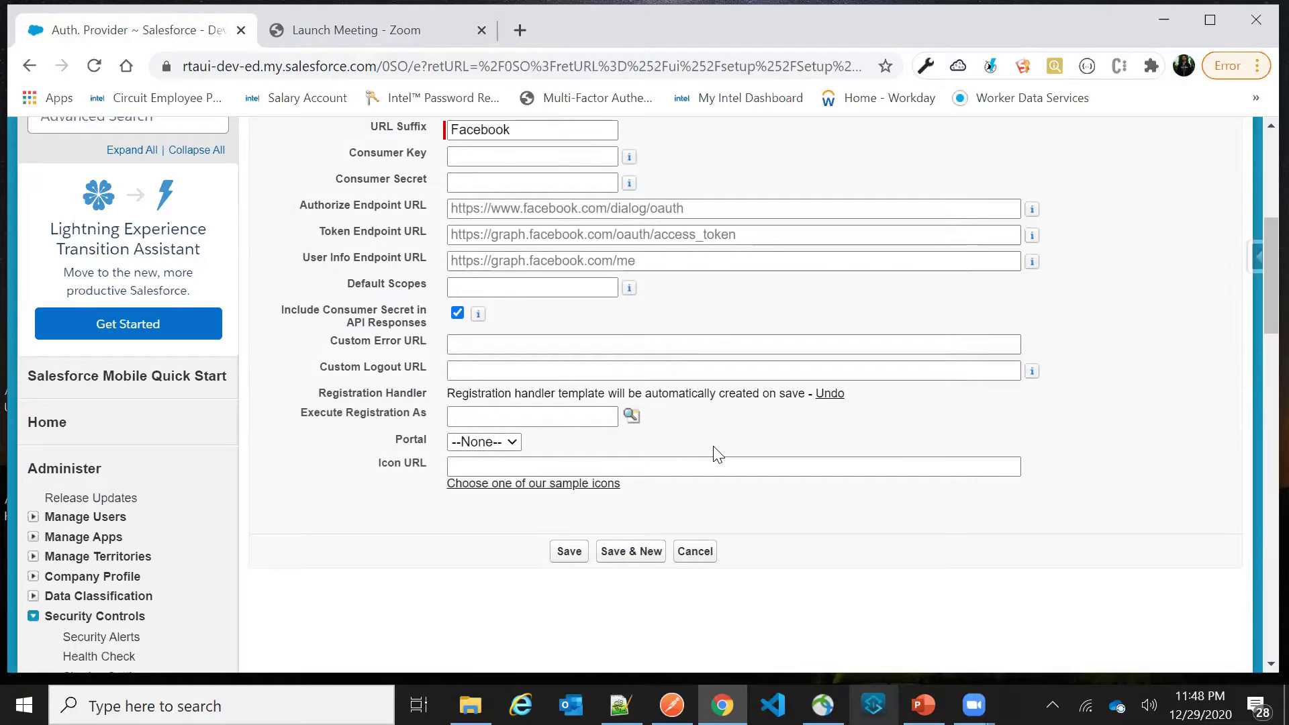
pyautogui.click(562, 551)
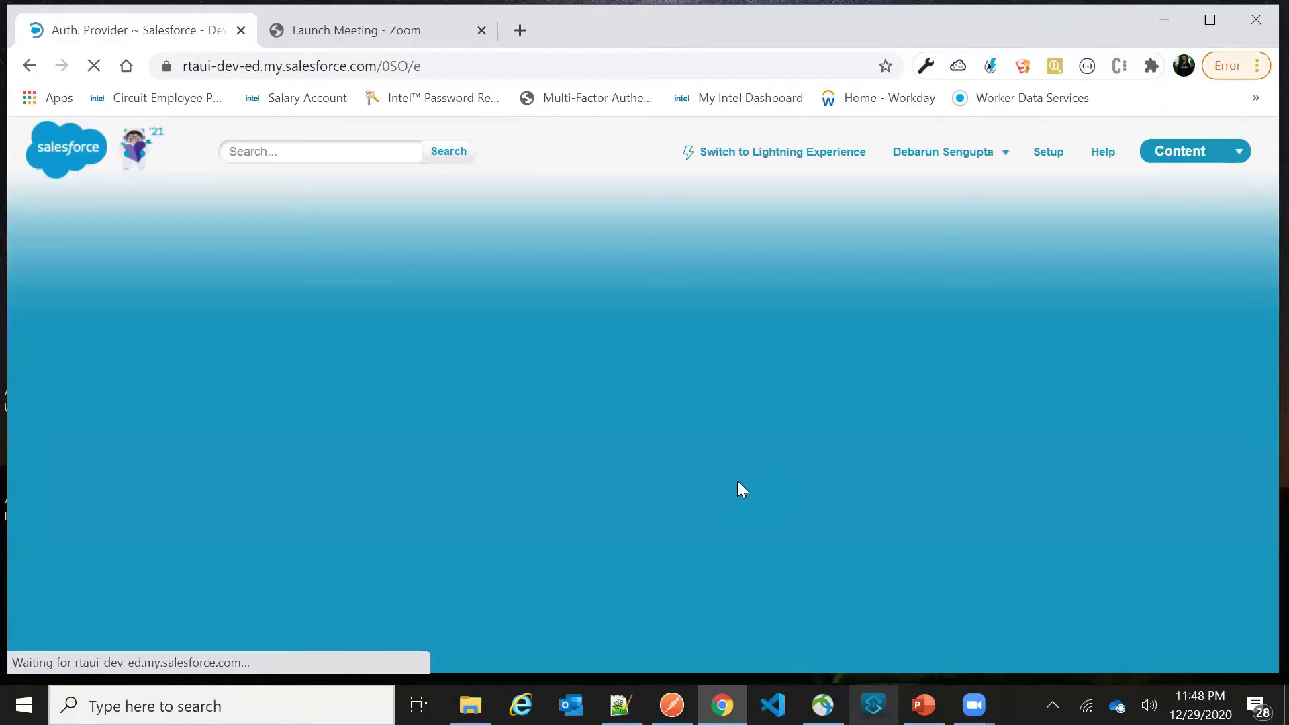
pyautogui.scroll(-5, 613, 433)
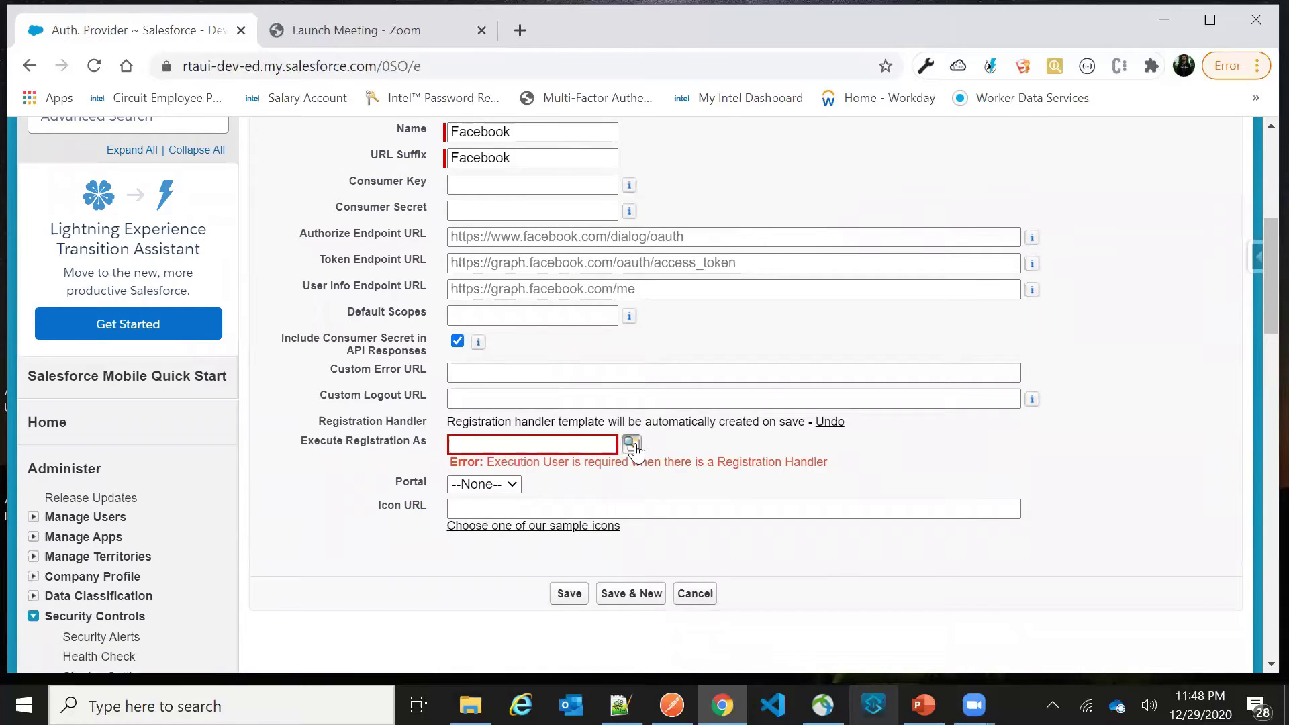
# Set Execute Registration As to the signed-in user and save the Facebook provider
pyautogui.click(630, 445)
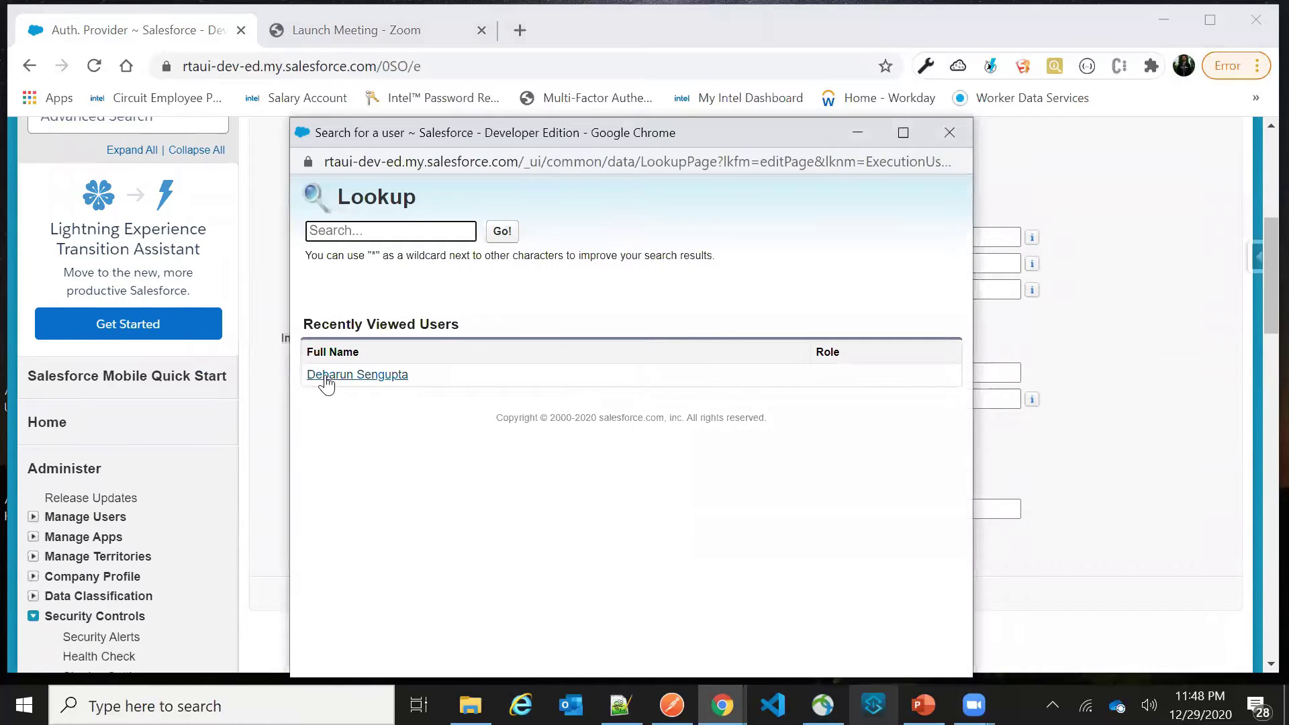
pyautogui.click(325, 380)
pyautogui.click(569, 593)
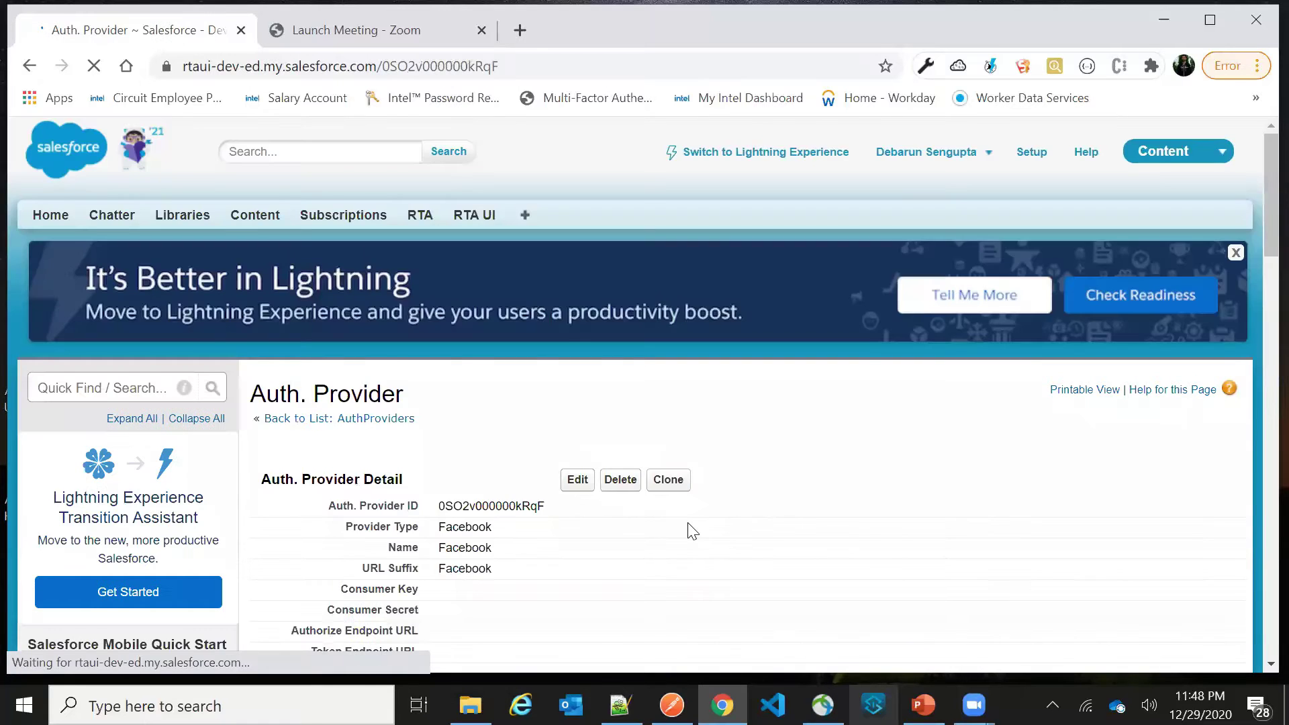
pyautogui.scroll(-2, 688, 530)
# Reopen the saved provider for editing and bring up the sample icons page
pyautogui.click(569, 290)
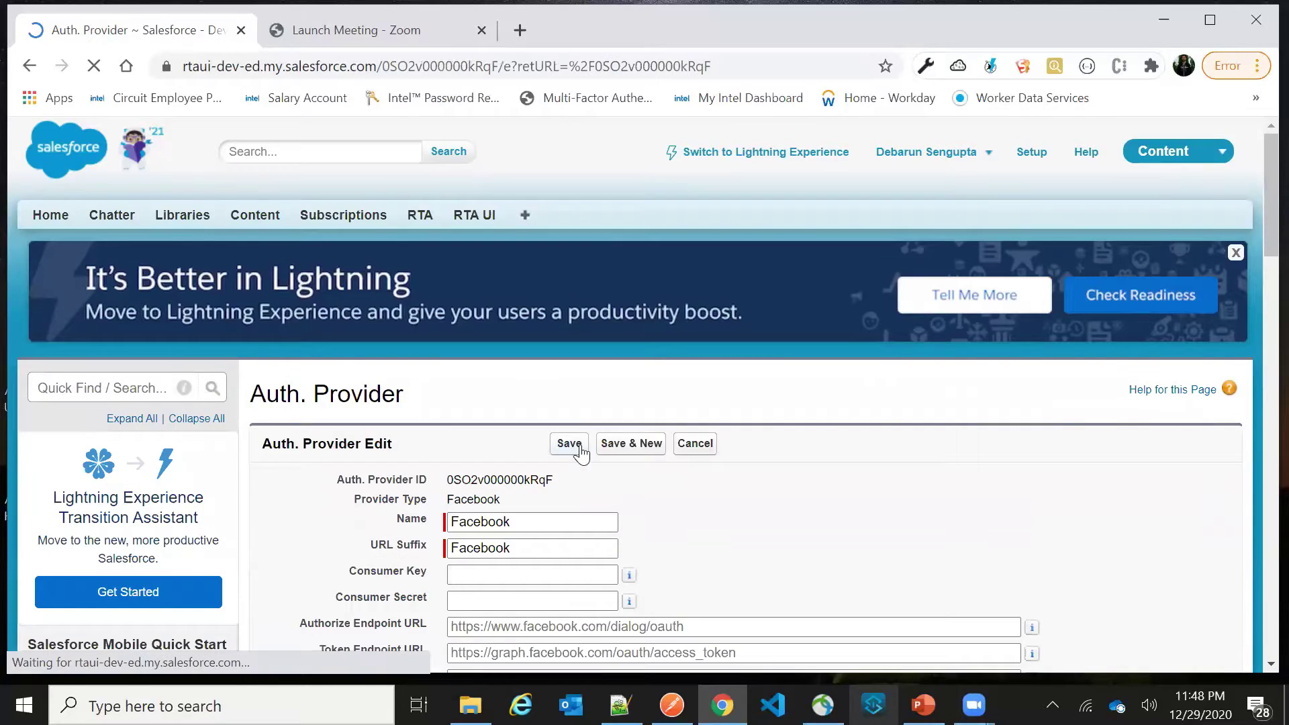
pyautogui.scroll(-8, 582, 446)
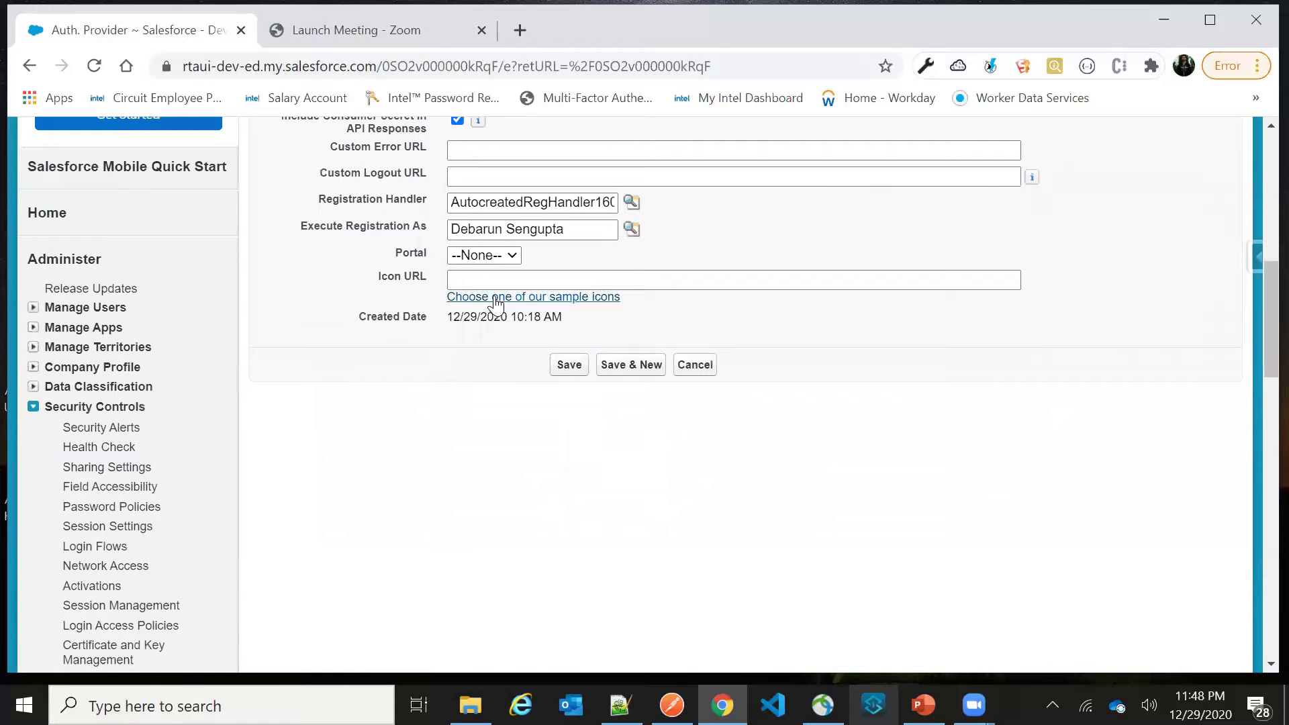
pyautogui.click(492, 297)
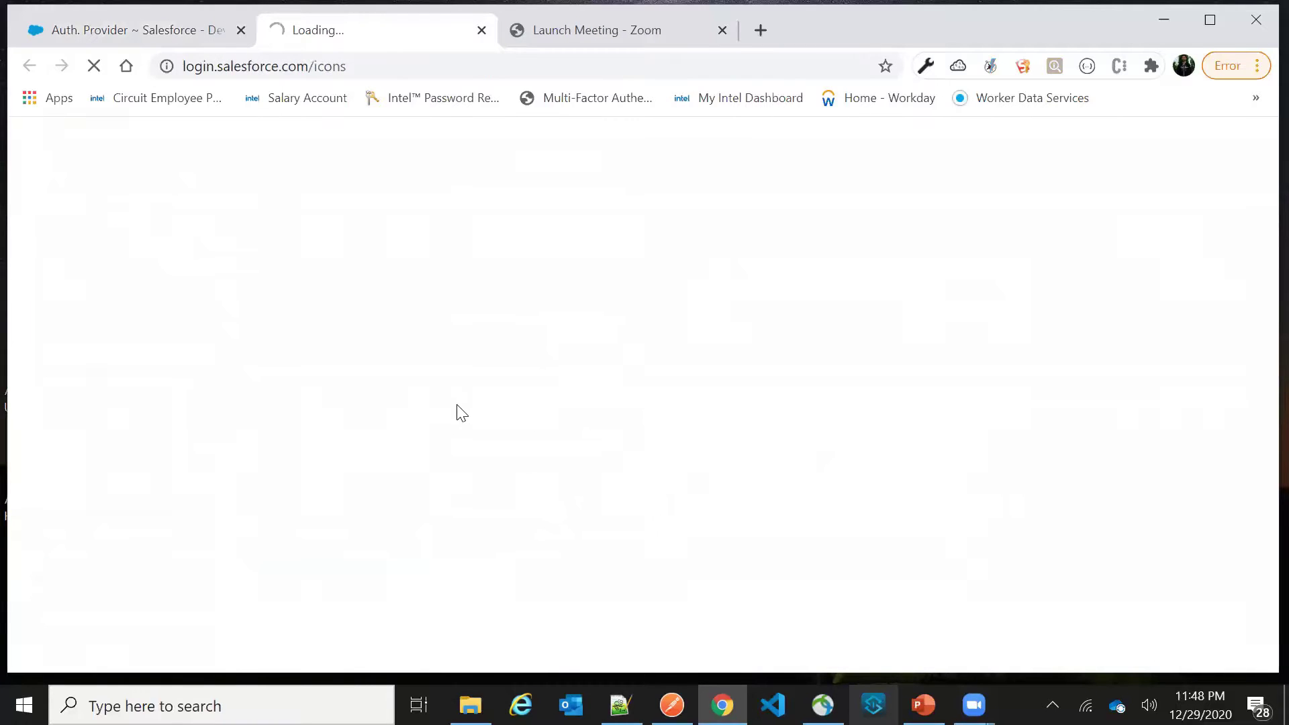
# Copy the Facebook: Black sample icon URL into the provider's Icon URL field and save
pyautogui.scroll(-5, 268, 410)
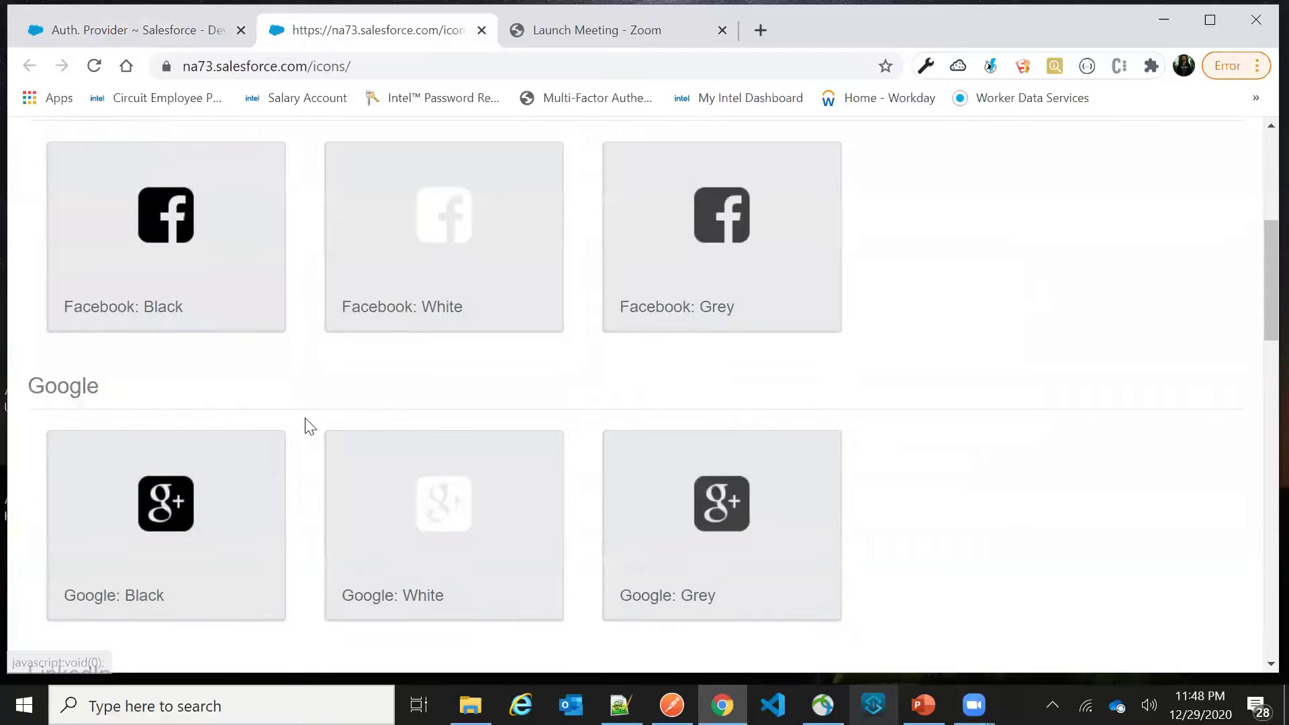
pyautogui.scroll(3, 306, 422)
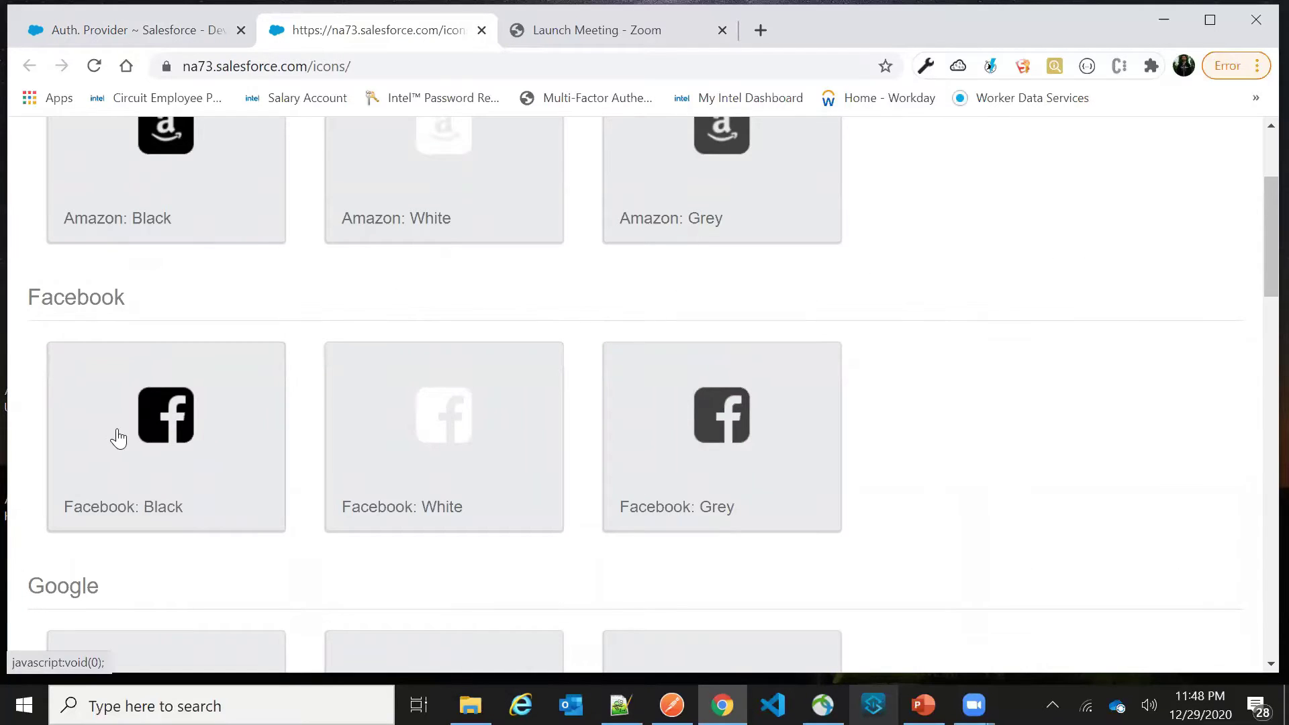
pyautogui.click(168, 430)
pyautogui.click(496, 432)
pyautogui.hotkey('ctrl', 'c')
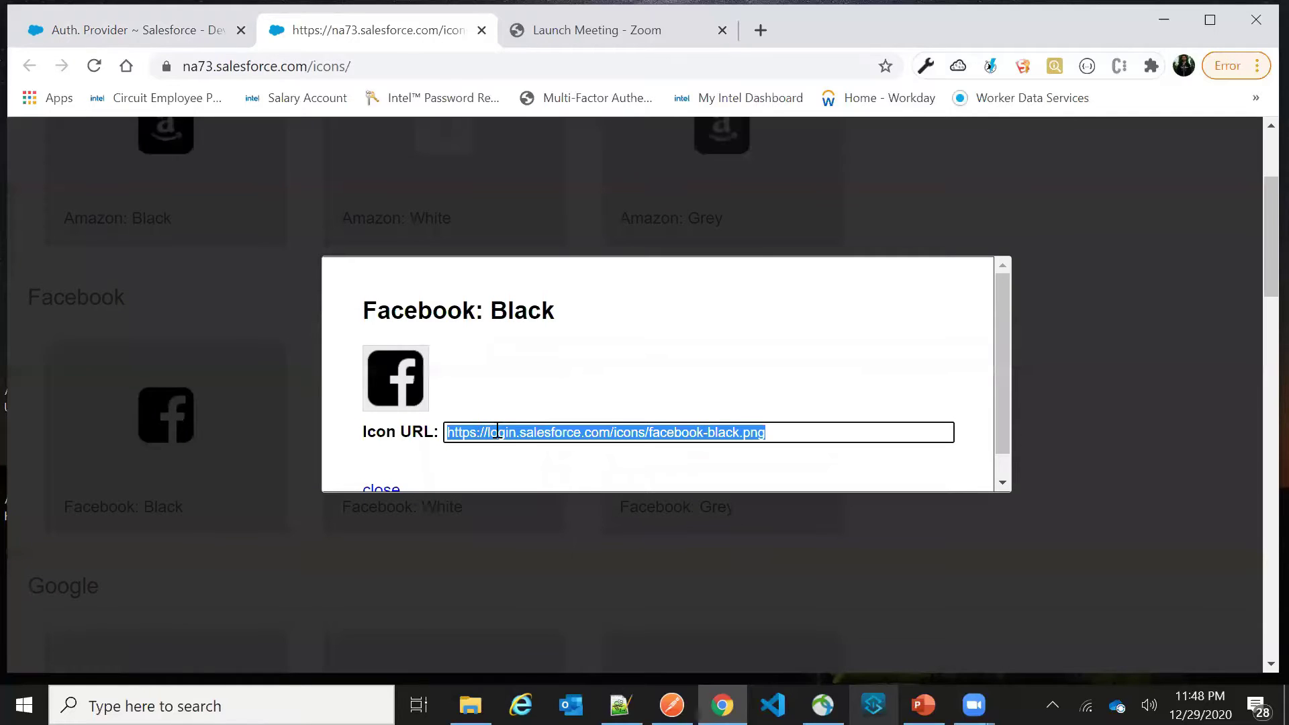
pyautogui.click(126, 32)
pyautogui.click(477, 271)
pyautogui.hotkey('ctrl', 'v')
pyautogui.click(568, 365)
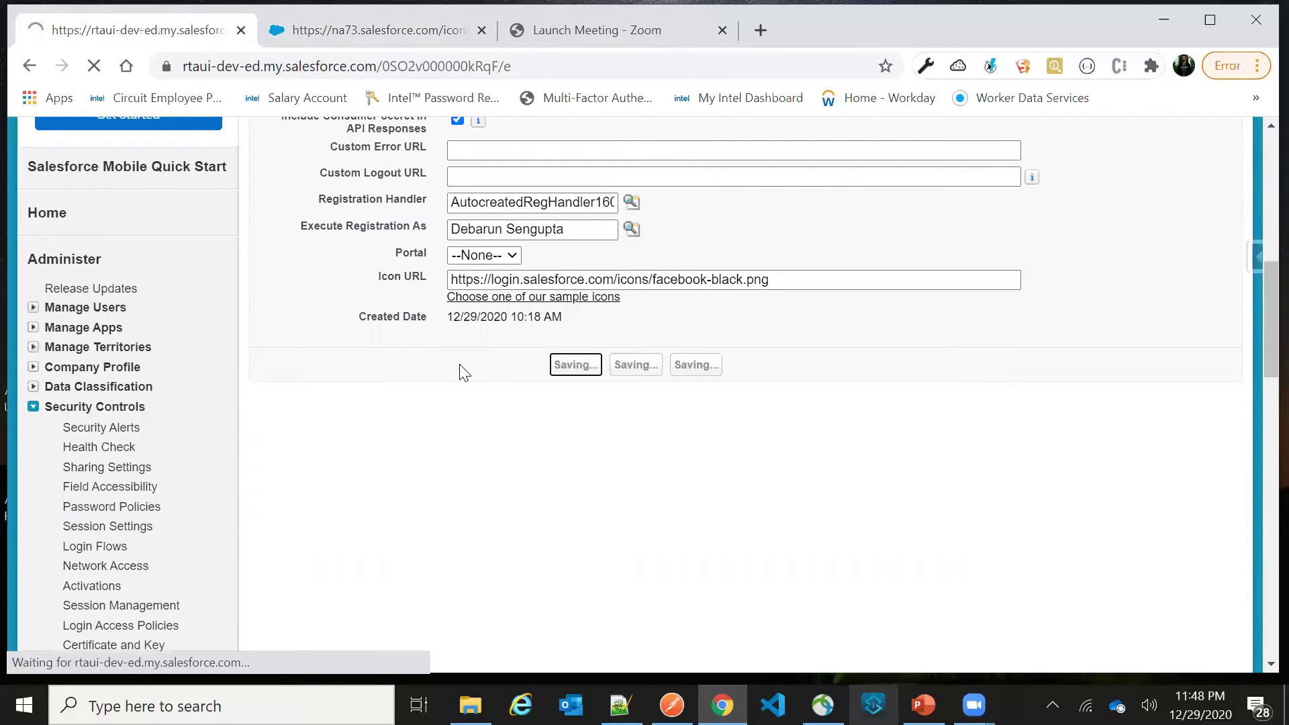
pyautogui.scroll(-5, 460, 368)
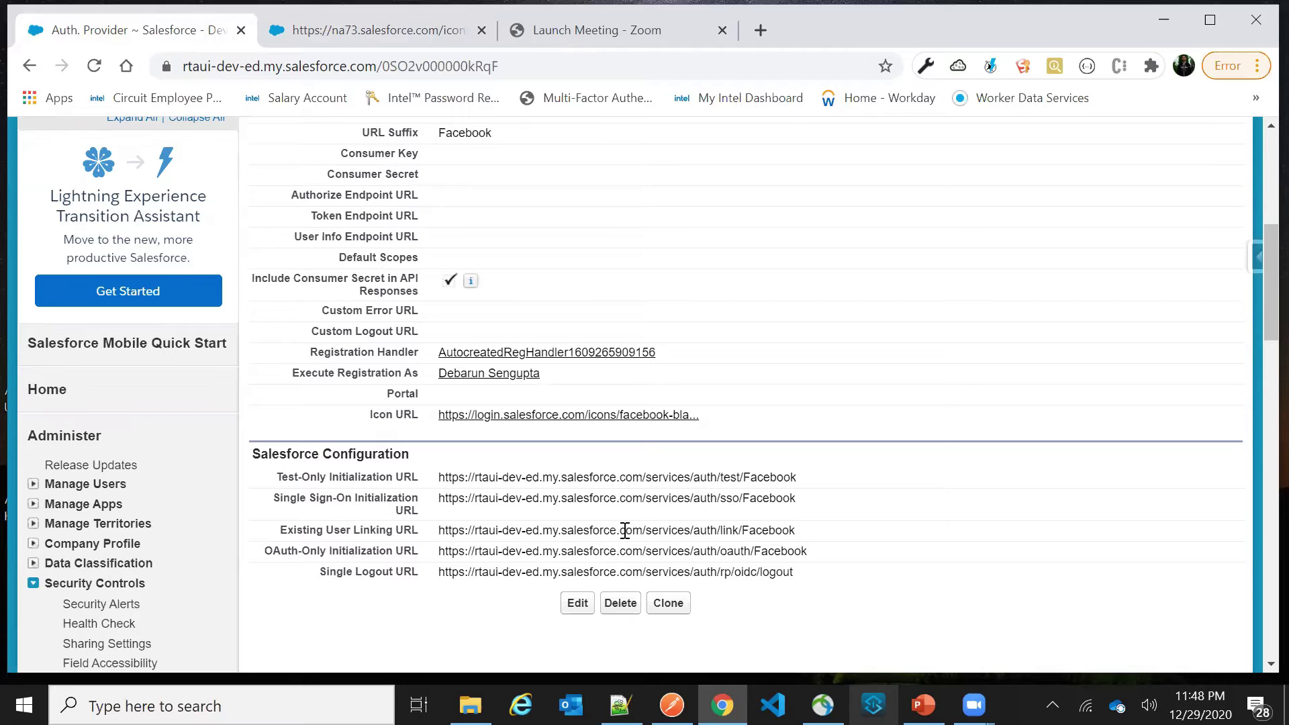
pyautogui.scroll(5, 616, 528)
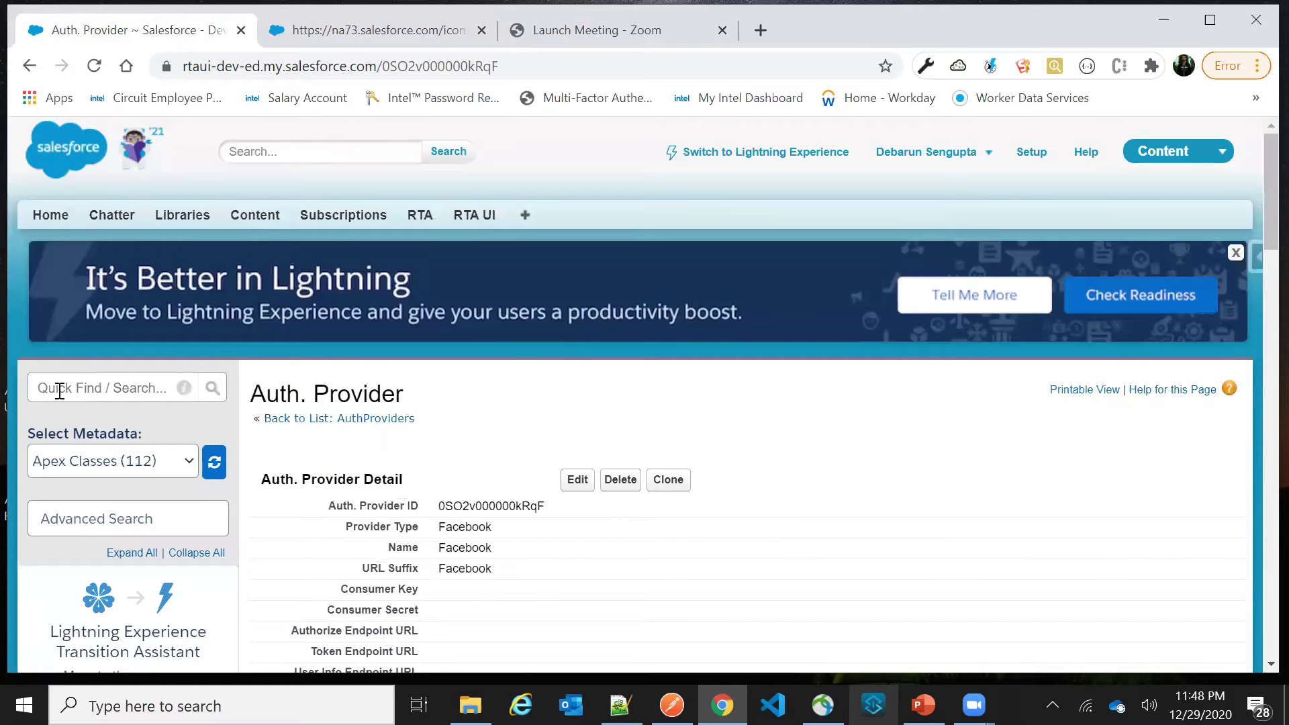
# Find My Domain, edit its Authentication Configuration and tick Facebook as an authentication service
pyautogui.click(68, 393)
pyautogui.write('my dom')
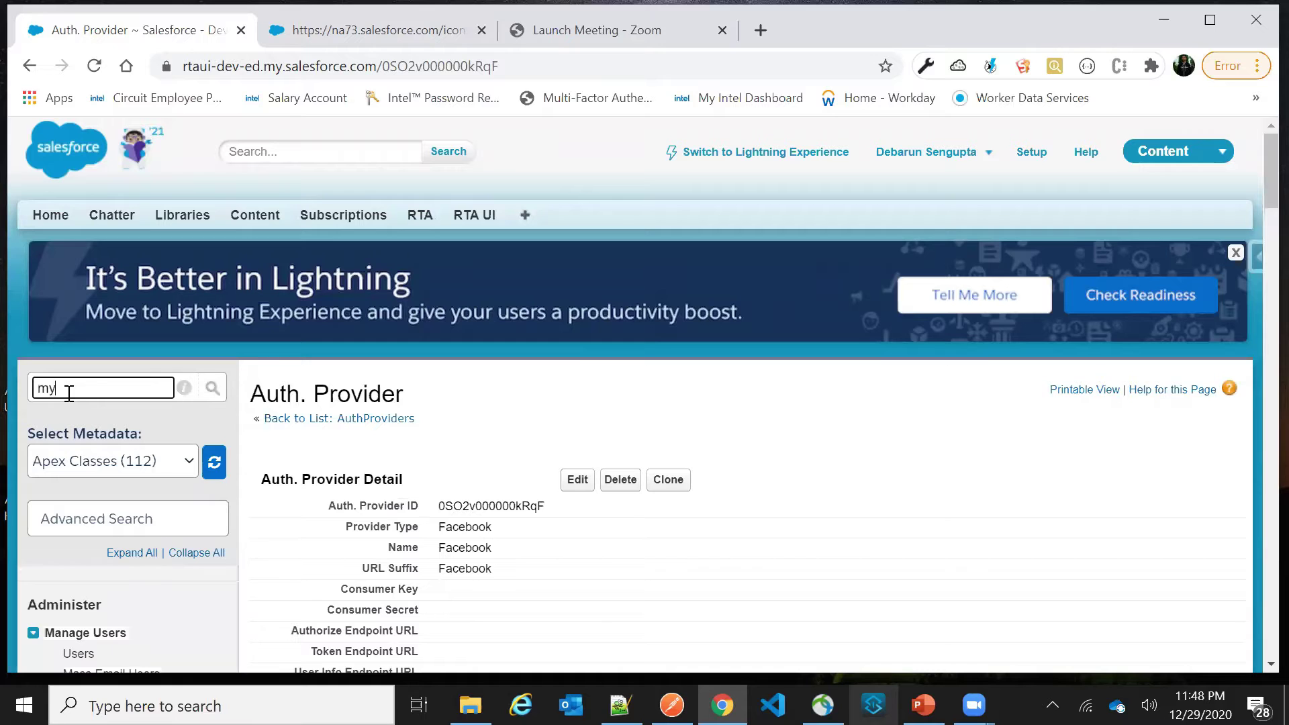
pyautogui.write('a')
pyautogui.scroll(-2, 74, 569)
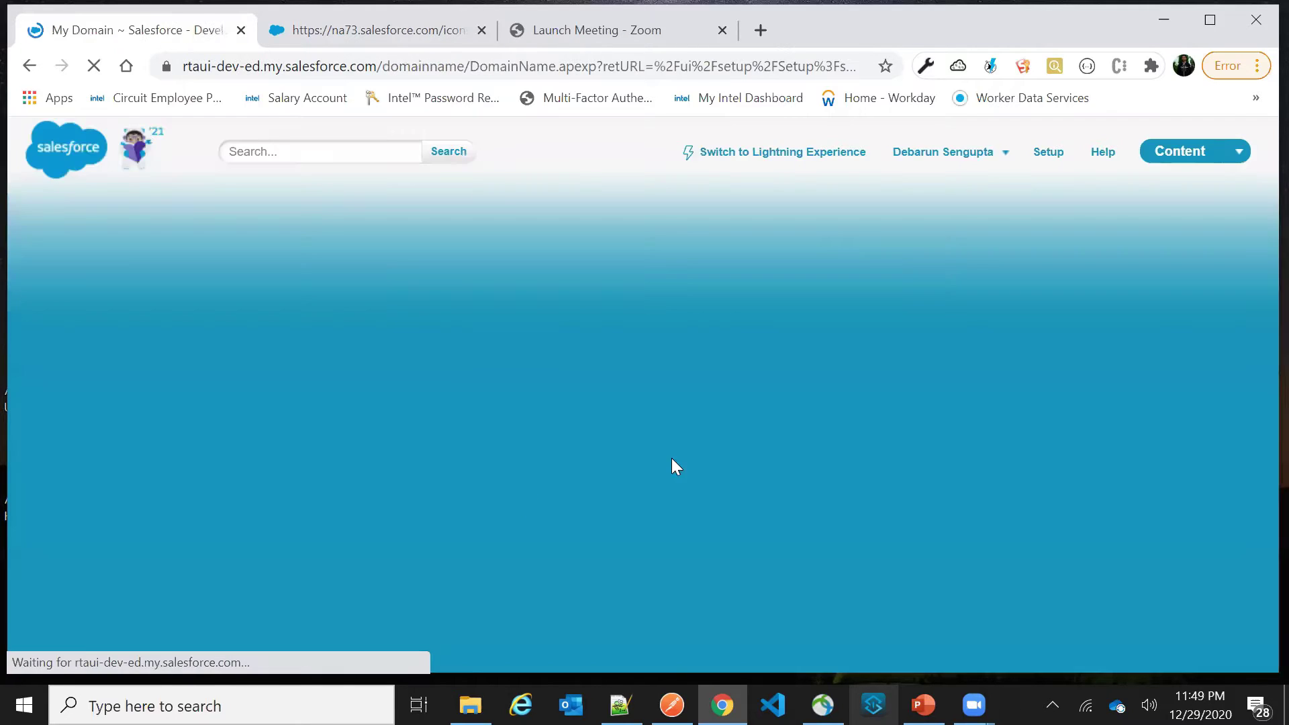
pyautogui.scroll(-6, 673, 456)
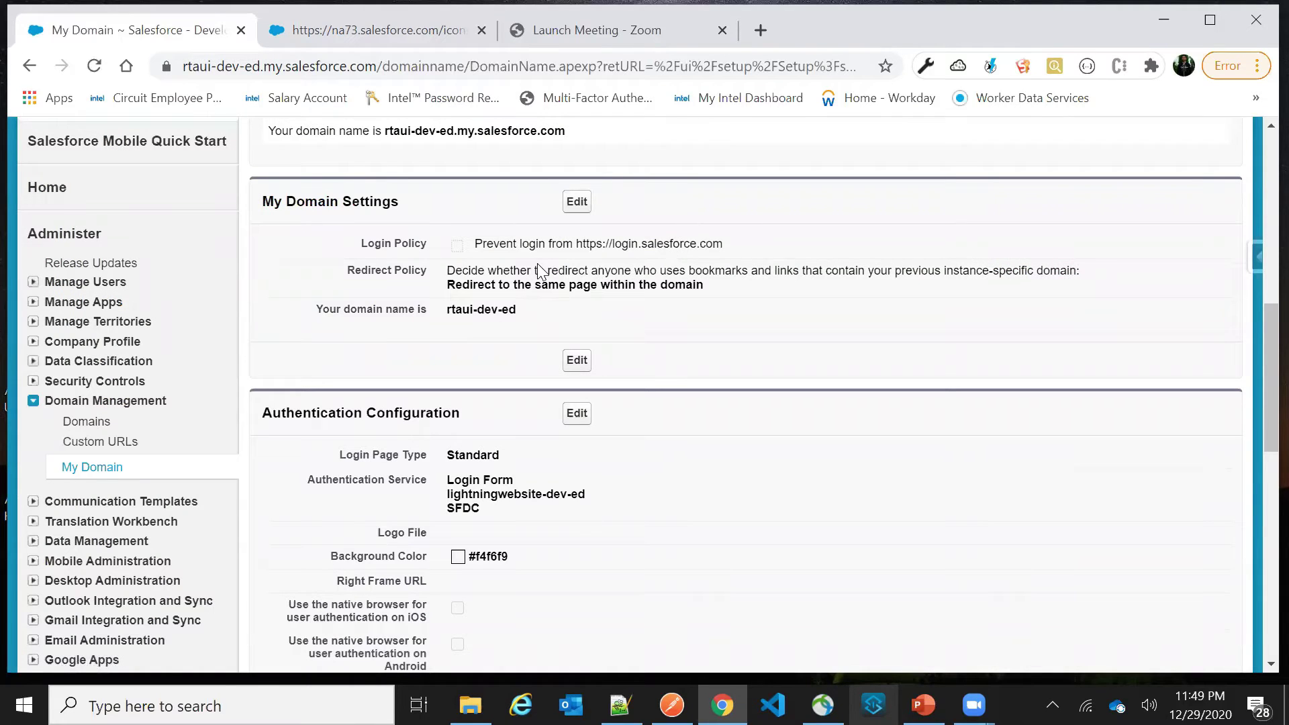
pyautogui.click(570, 416)
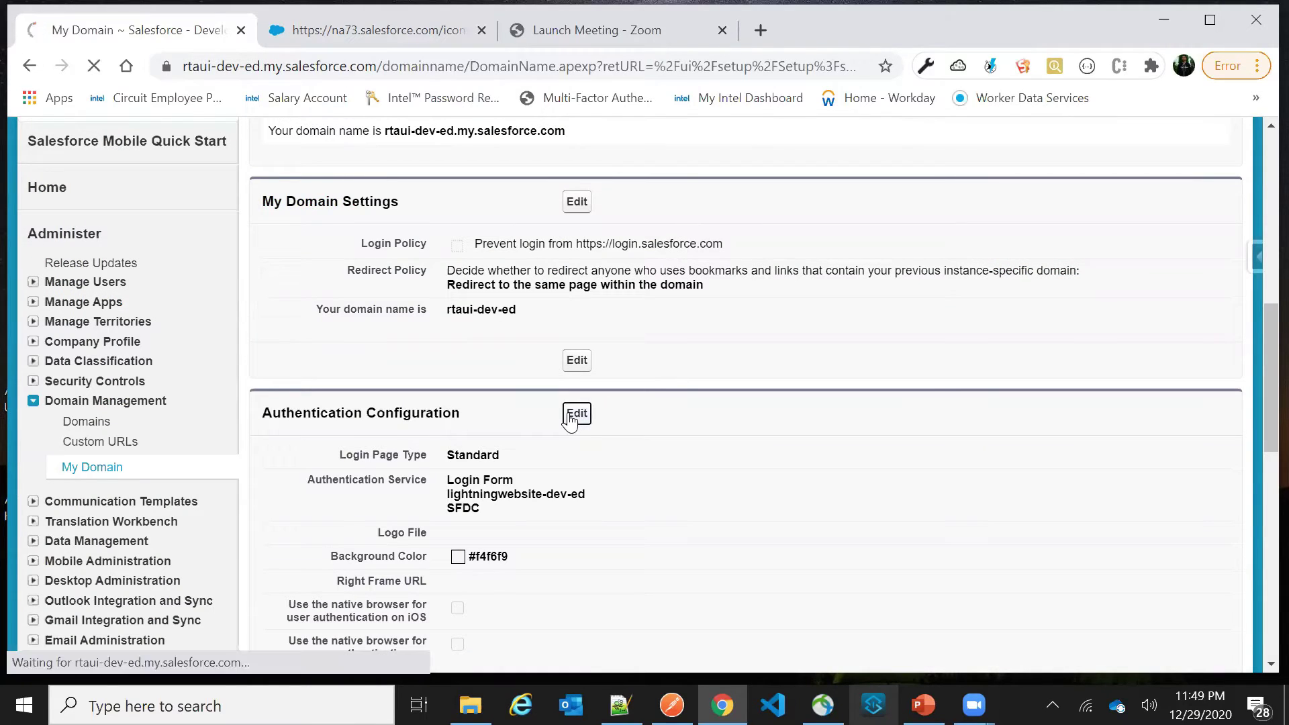
pyautogui.scroll(-3, 496, 443)
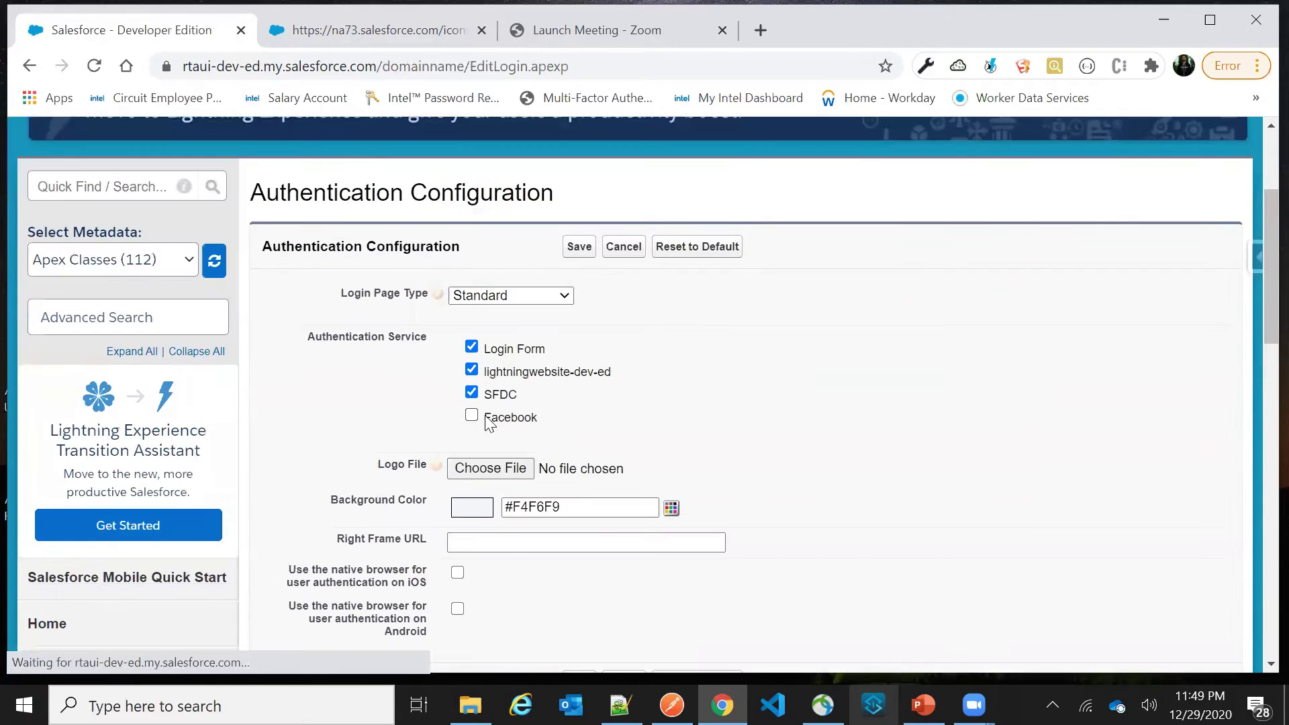
pyautogui.click(472, 415)
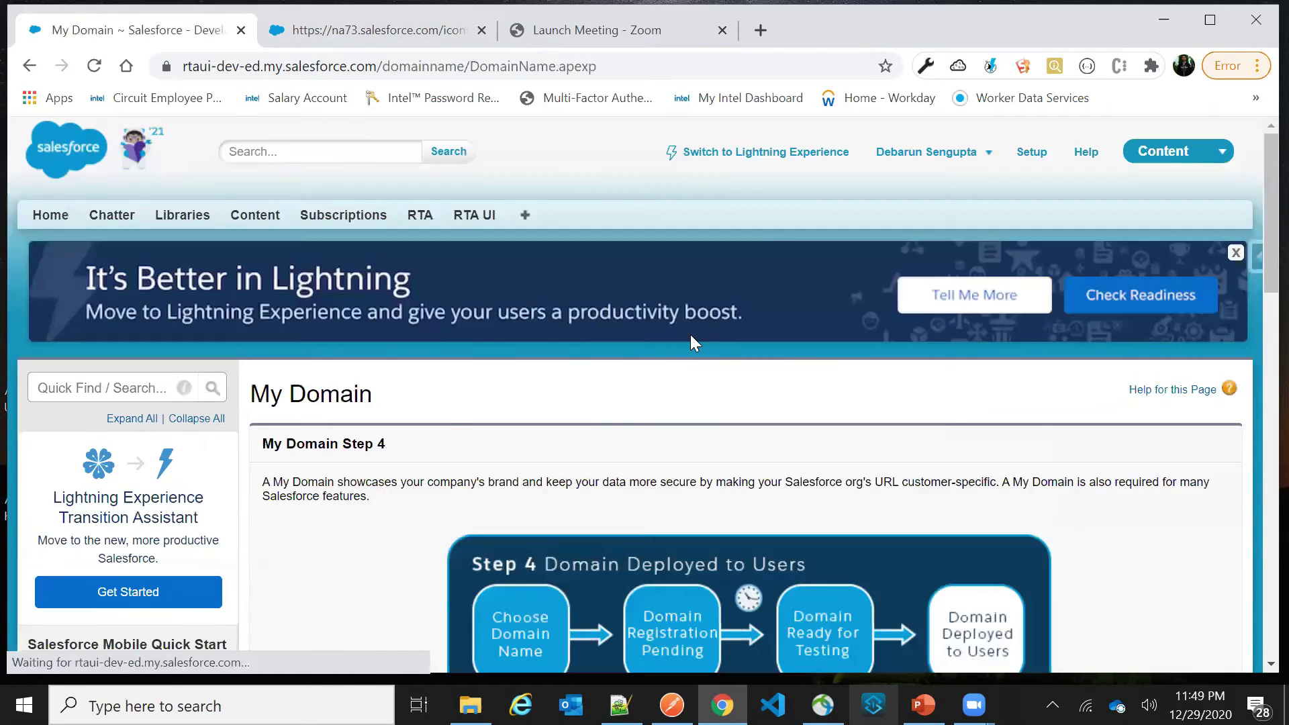
# Return to Auth. Providers via Quick Find and open the Facebook provider's detail page
pyautogui.scroll(-10, 691, 339)
pyautogui.scroll(10, 504, 413)
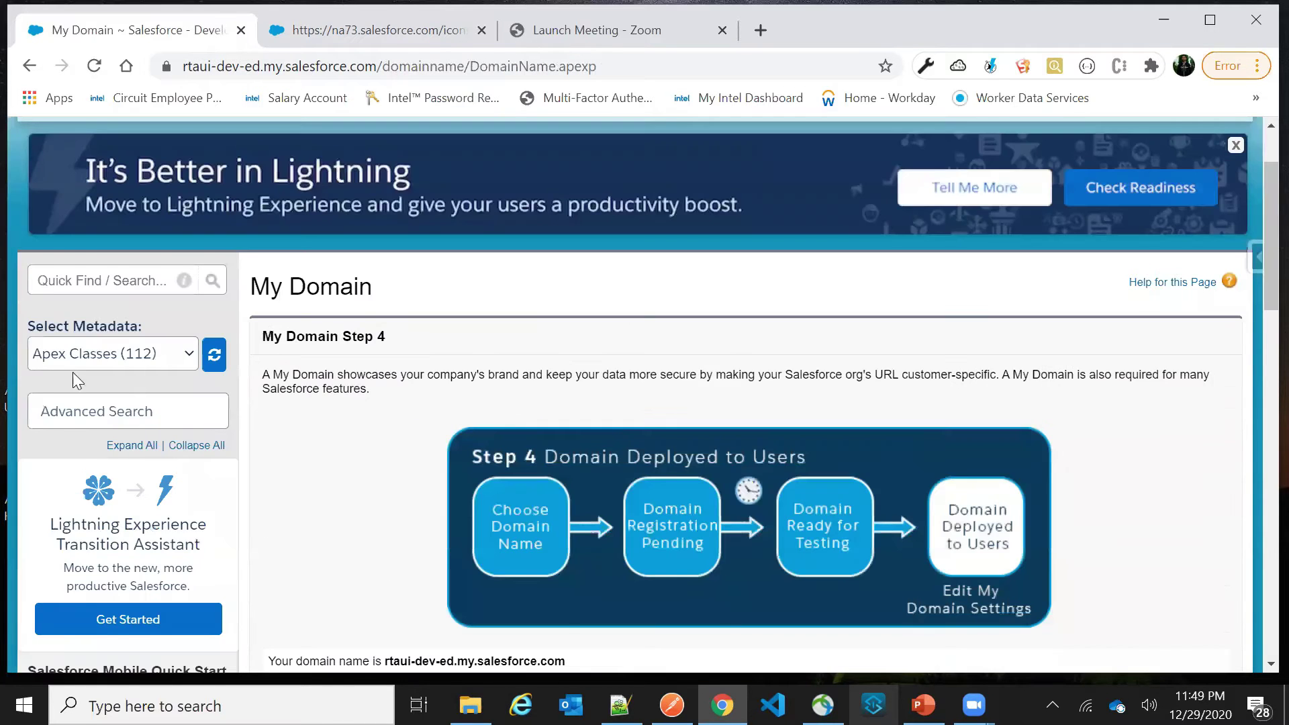
pyautogui.click(78, 382)
pyautogui.write('auth pr')
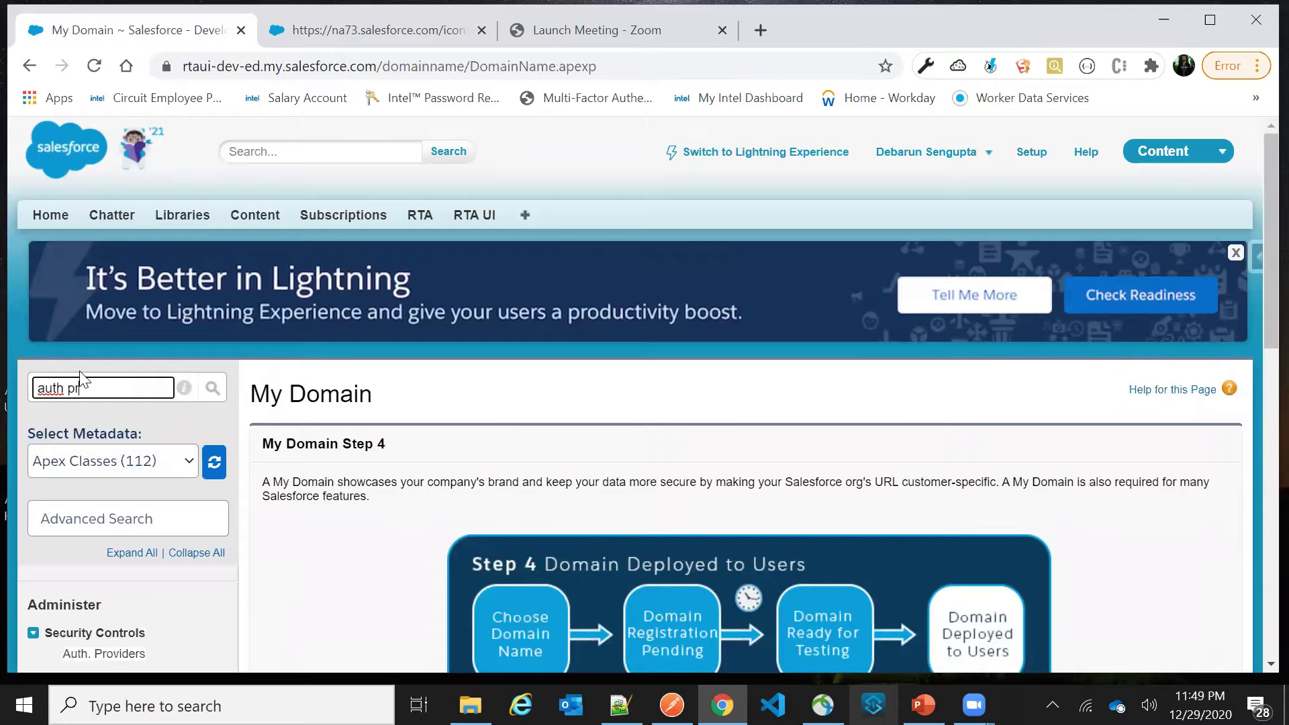
pyautogui.scroll(-3, 100, 366)
pyautogui.press('BackSpace')
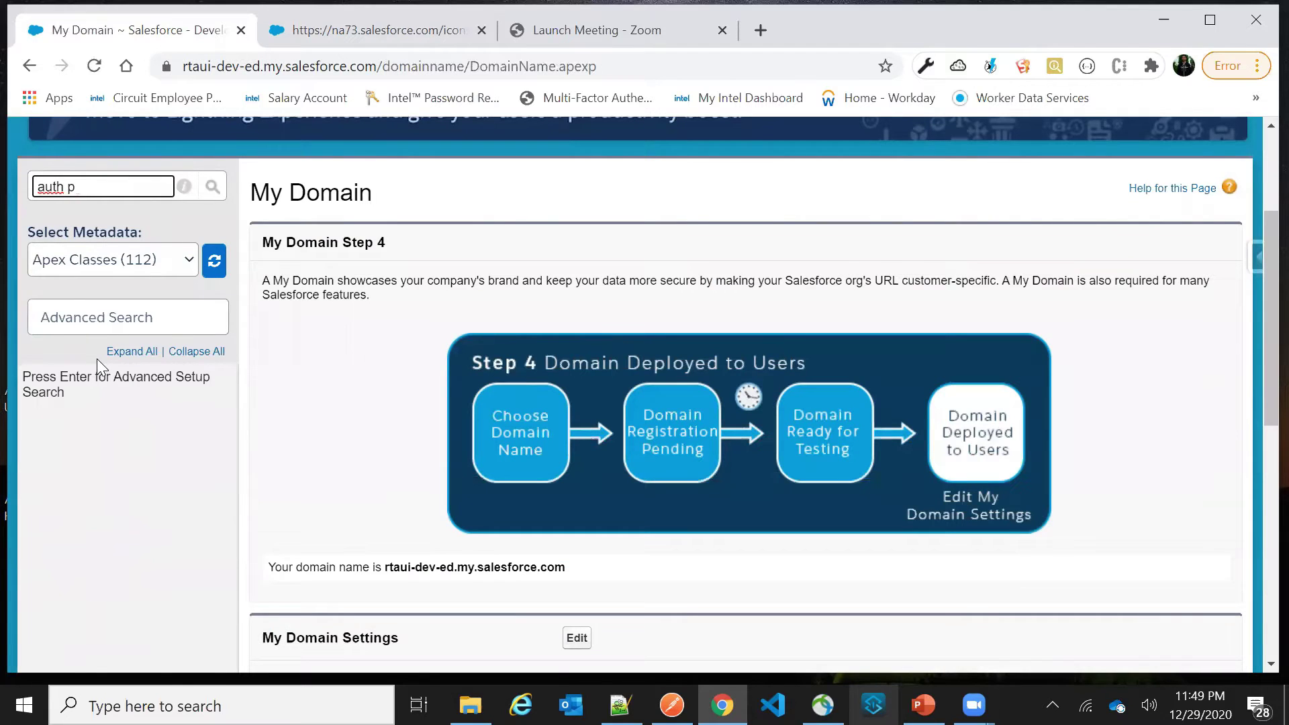
pyautogui.press('BackSpace')
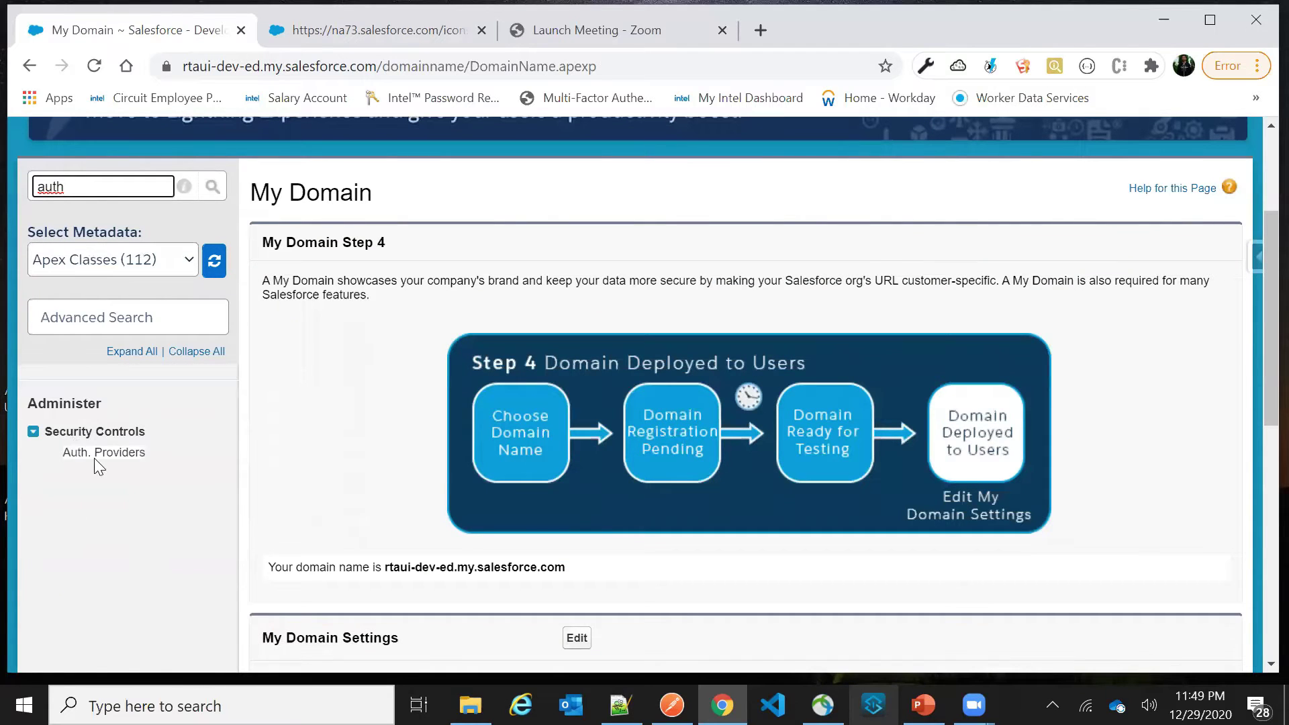
pyautogui.click(99, 454)
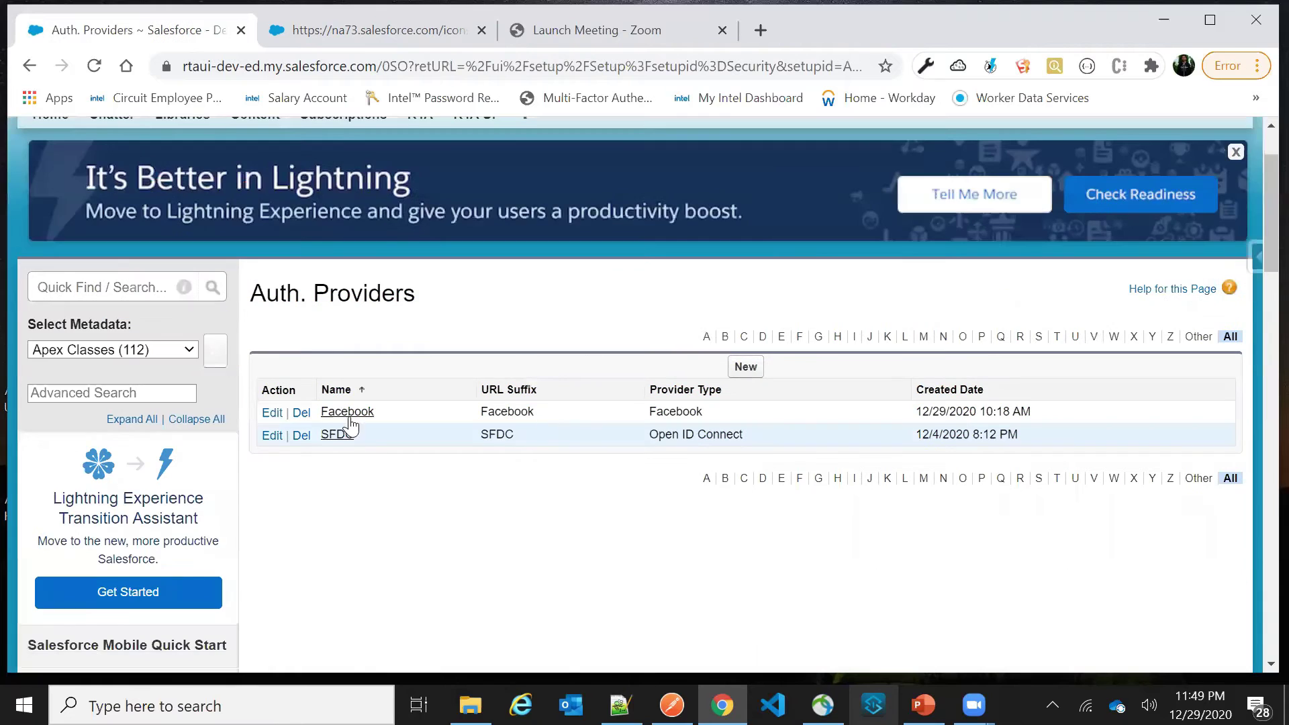
pyautogui.click(347, 414)
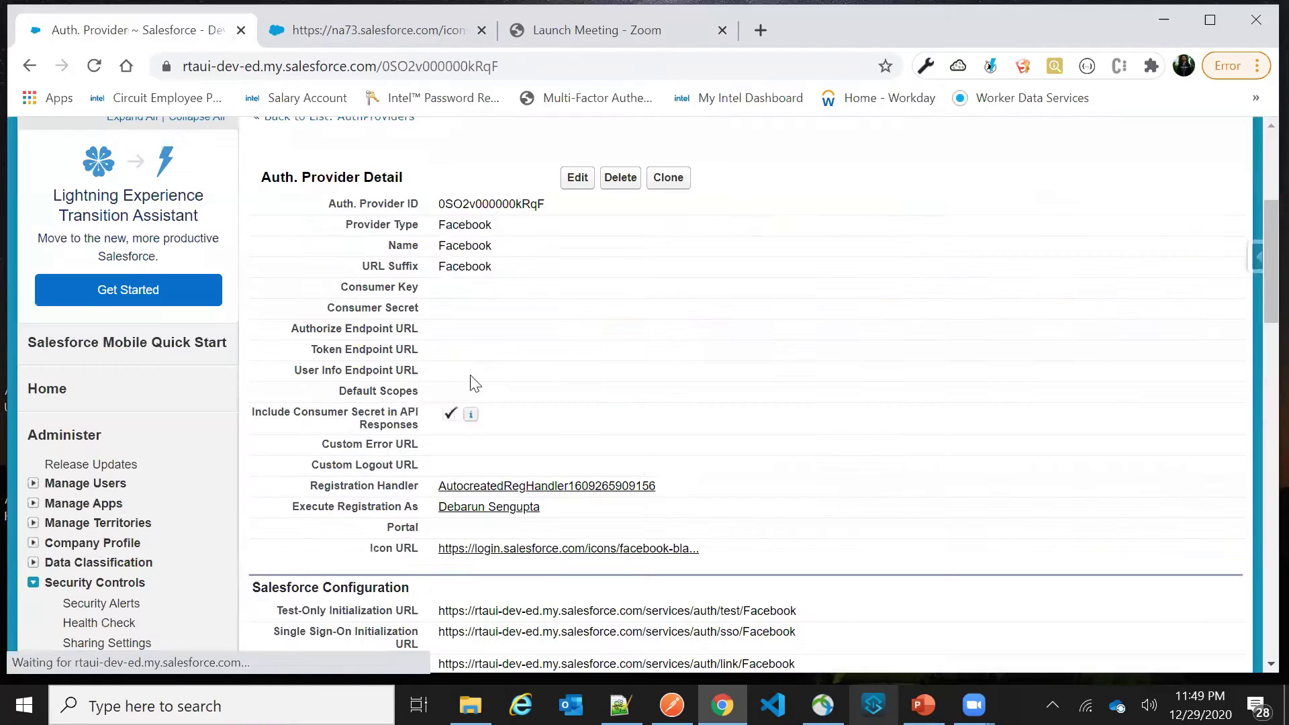
pyautogui.scroll(-2, 475, 384)
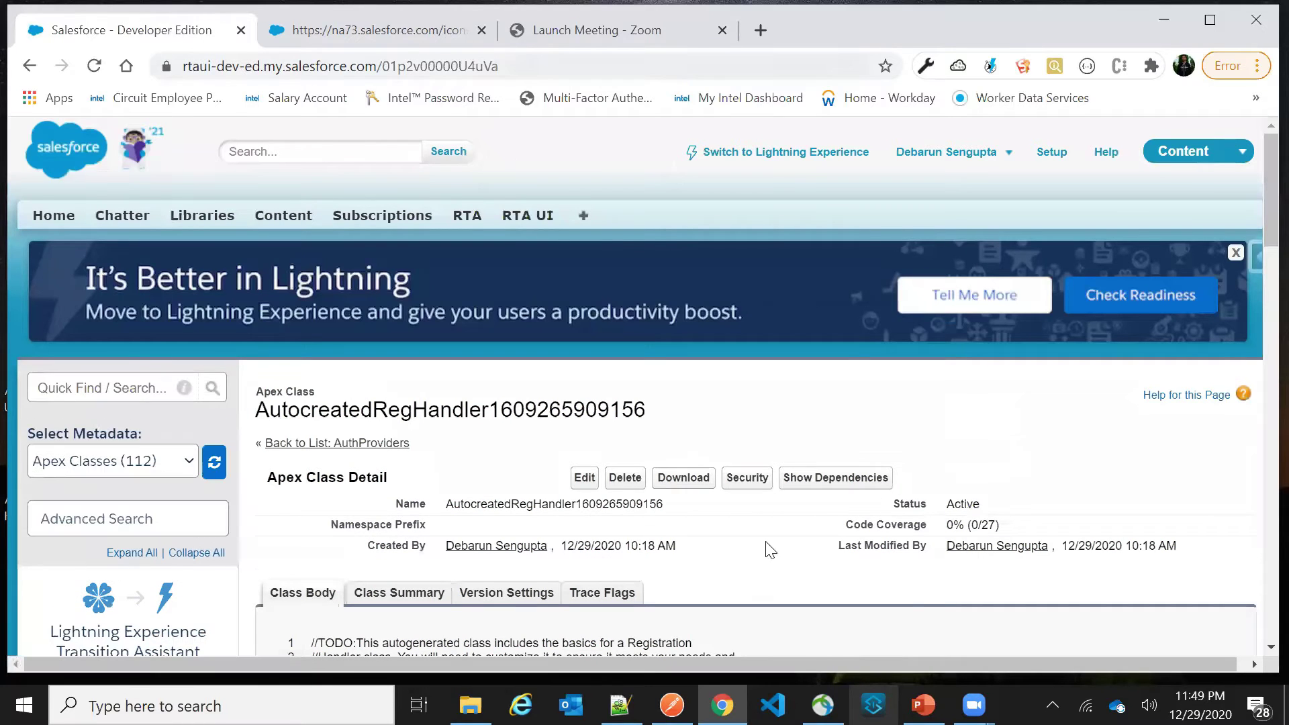
# Copy the second GitHub link on slide 3 and load it in the browser's Zoom tab
pyautogui.click(922, 705)
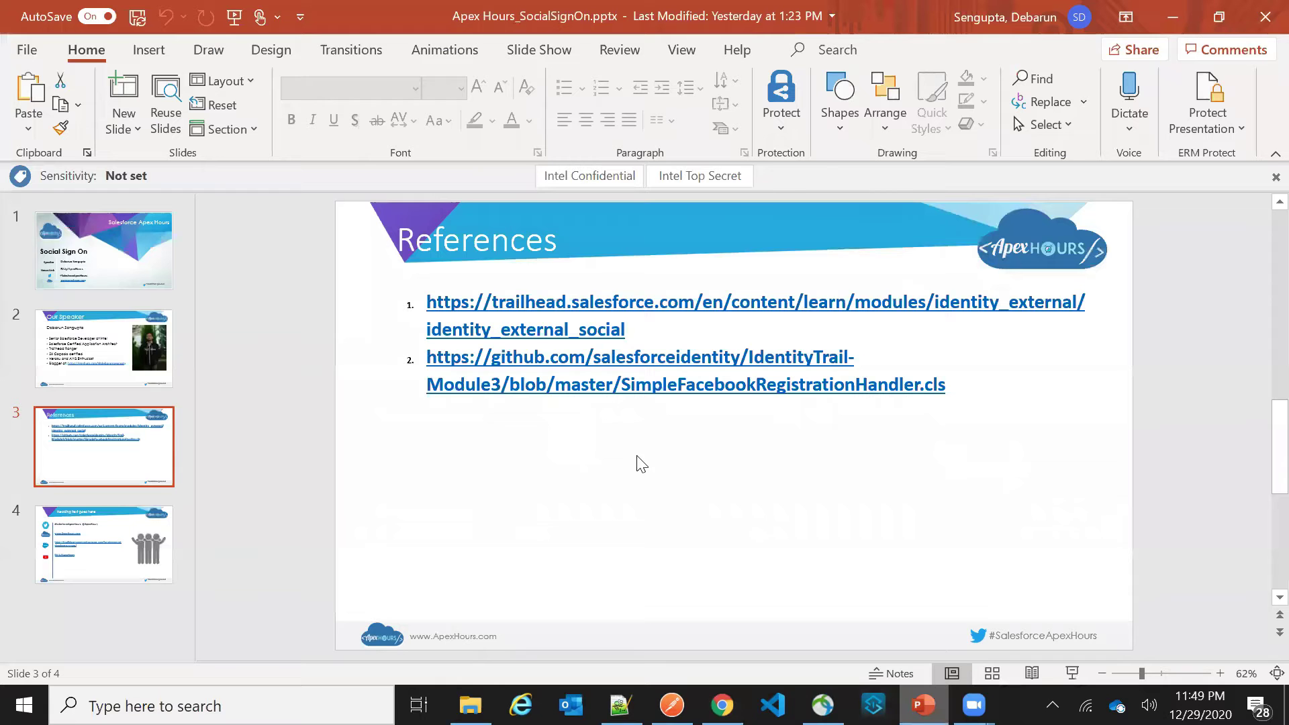
pyautogui.click(716, 387)
pyautogui.moveTo(963, 388); pyautogui.dragTo(464, 376)
pyautogui.hotkey('ctrl', 'c')
pyautogui.click(722, 704)
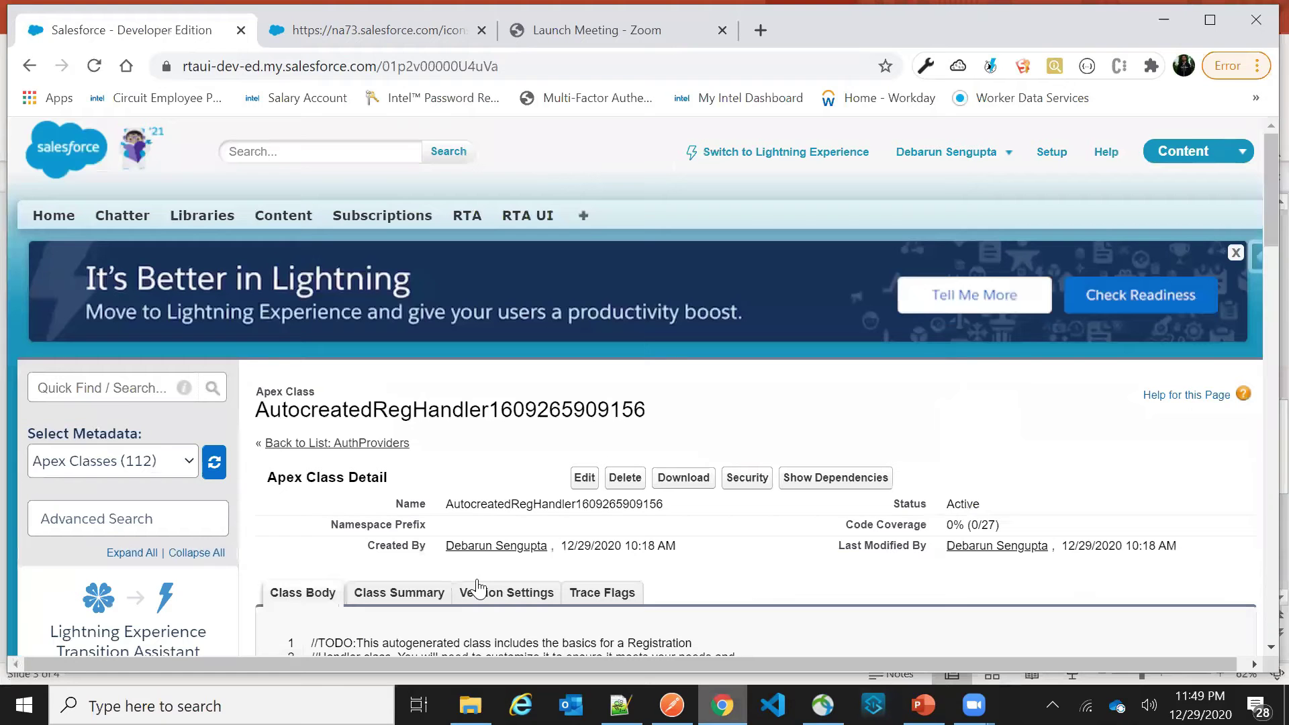
pyautogui.click(648, 31)
pyautogui.hotkey('ctrl', 'l')
pyautogui.hotkey('ctrl', 'v')
pyautogui.press('Return')
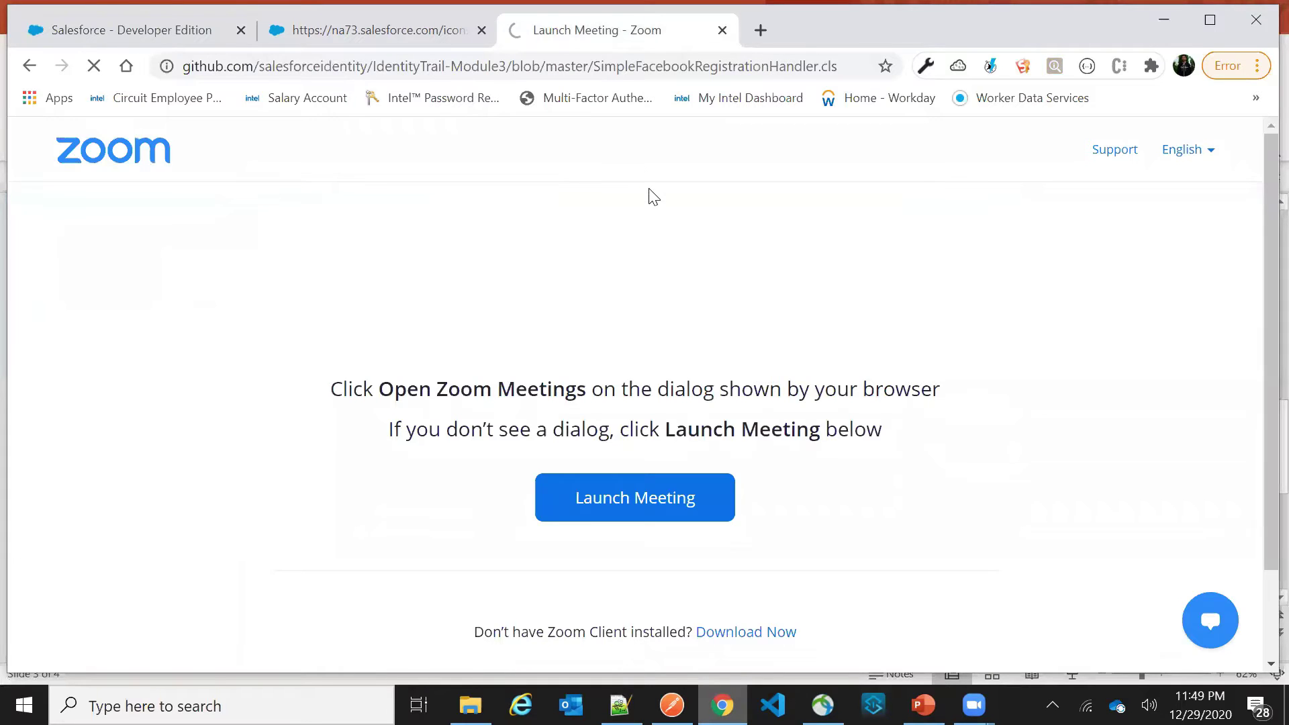
# Select the GitHub handler code from line 6 to the end, then go back to Salesforce
pyautogui.scroll(-10, 626, 325)
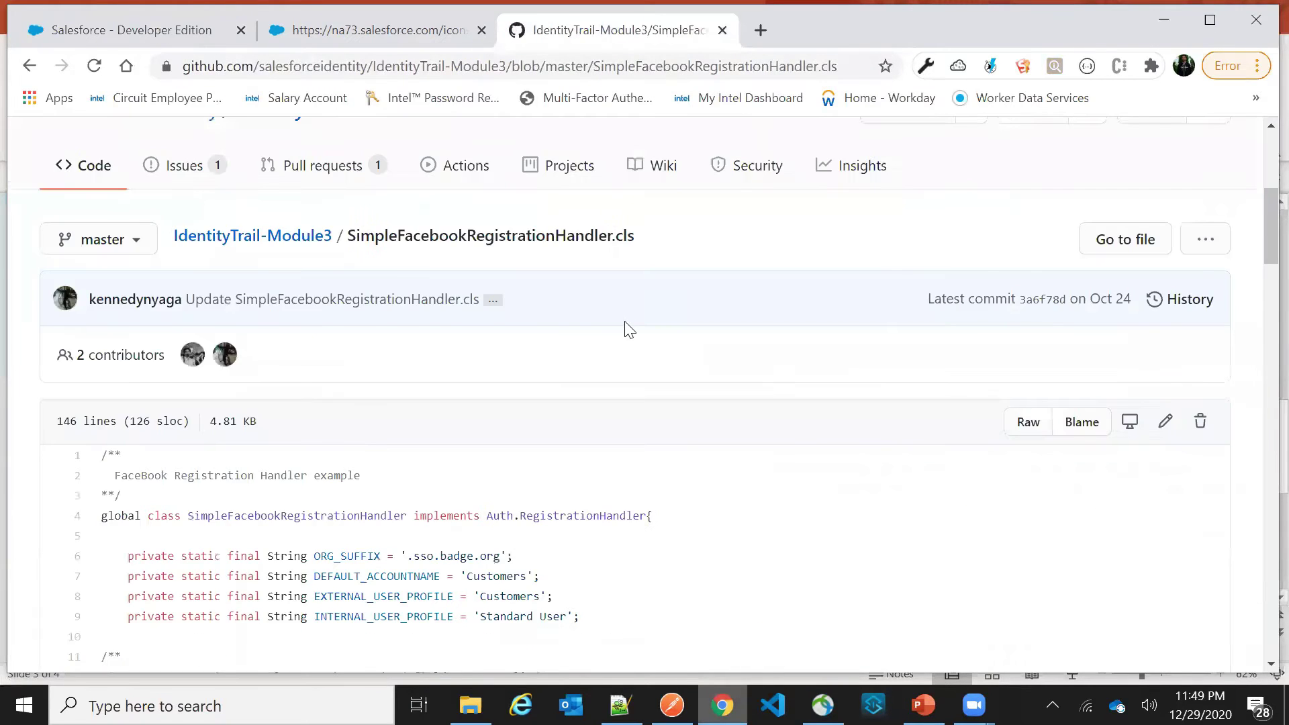
pyautogui.moveTo(104, 254); pyautogui.dragTo(210, 493)
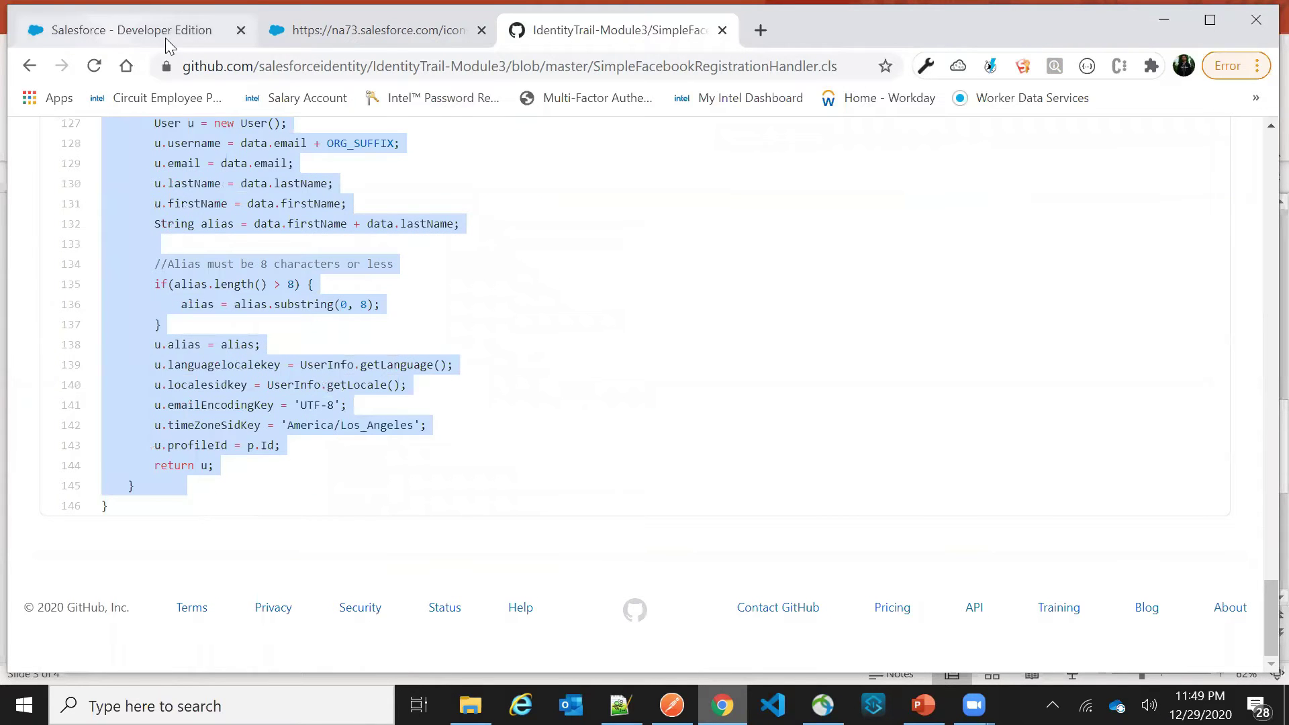
pyautogui.click(165, 37)
pyautogui.scroll(-2, 456, 325)
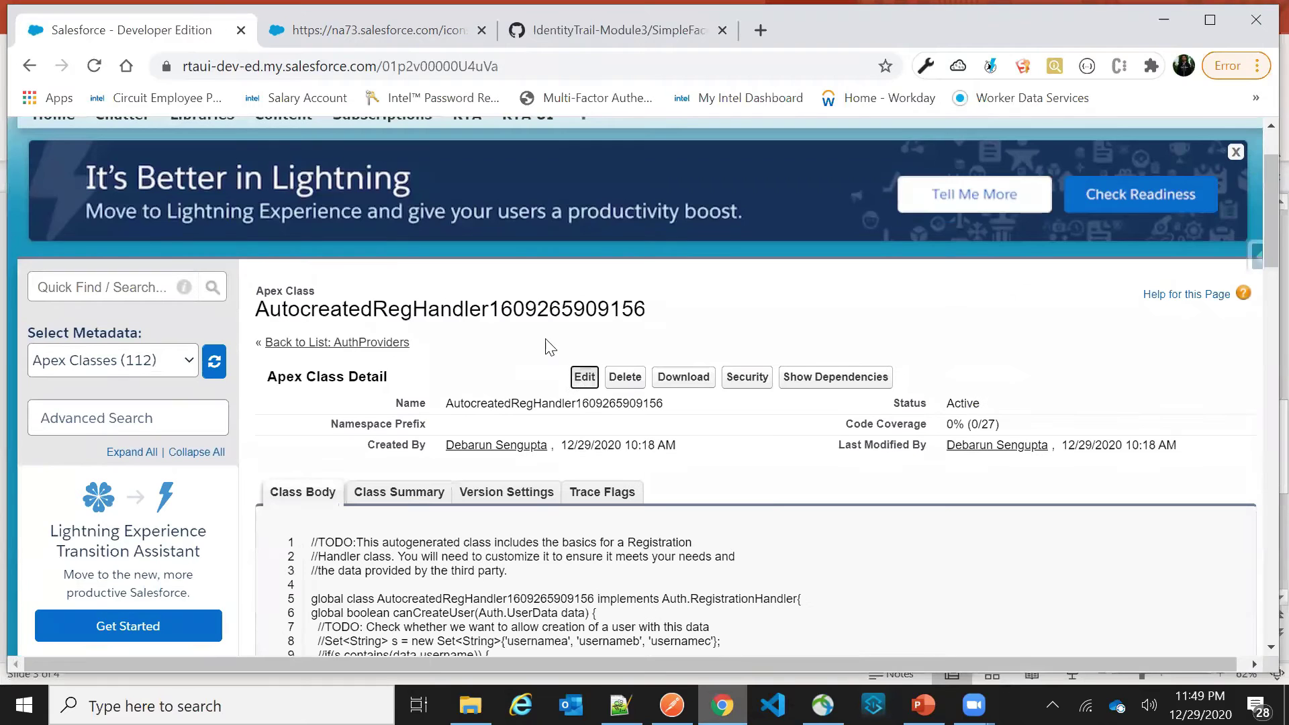
pyautogui.click(571, 379)
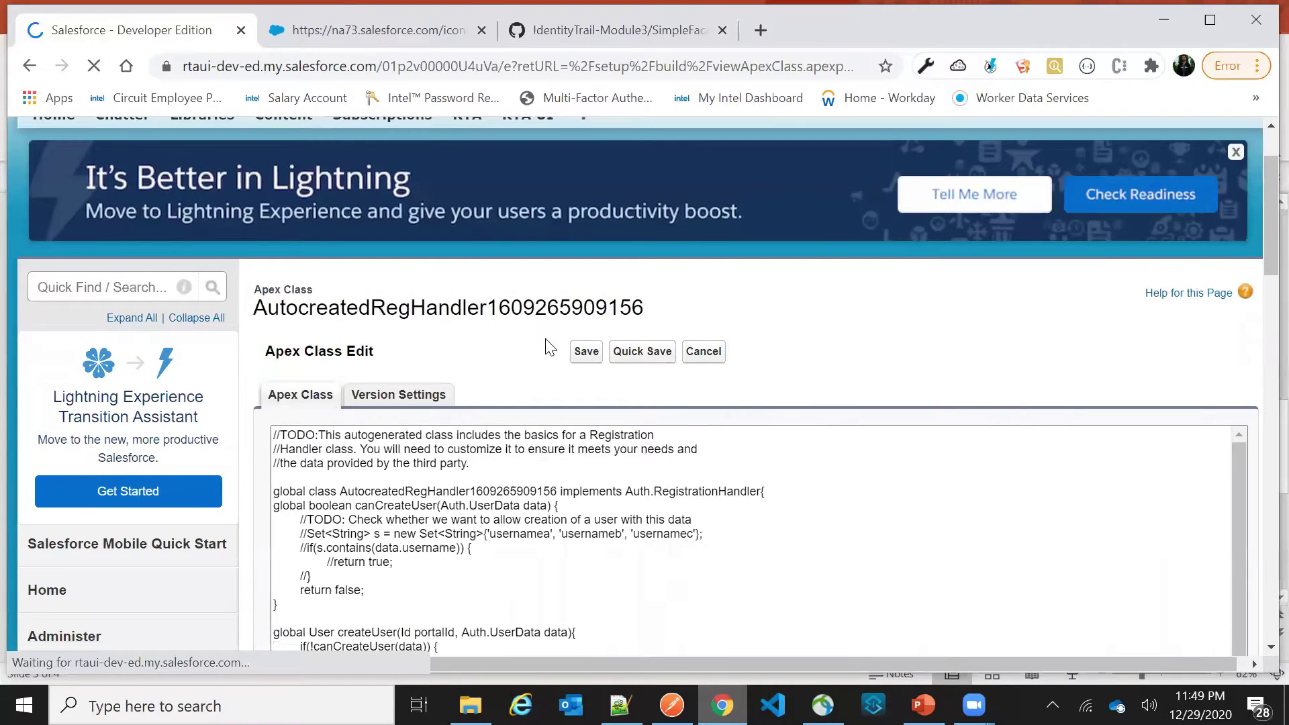
pyautogui.scroll(-10, 574, 473)
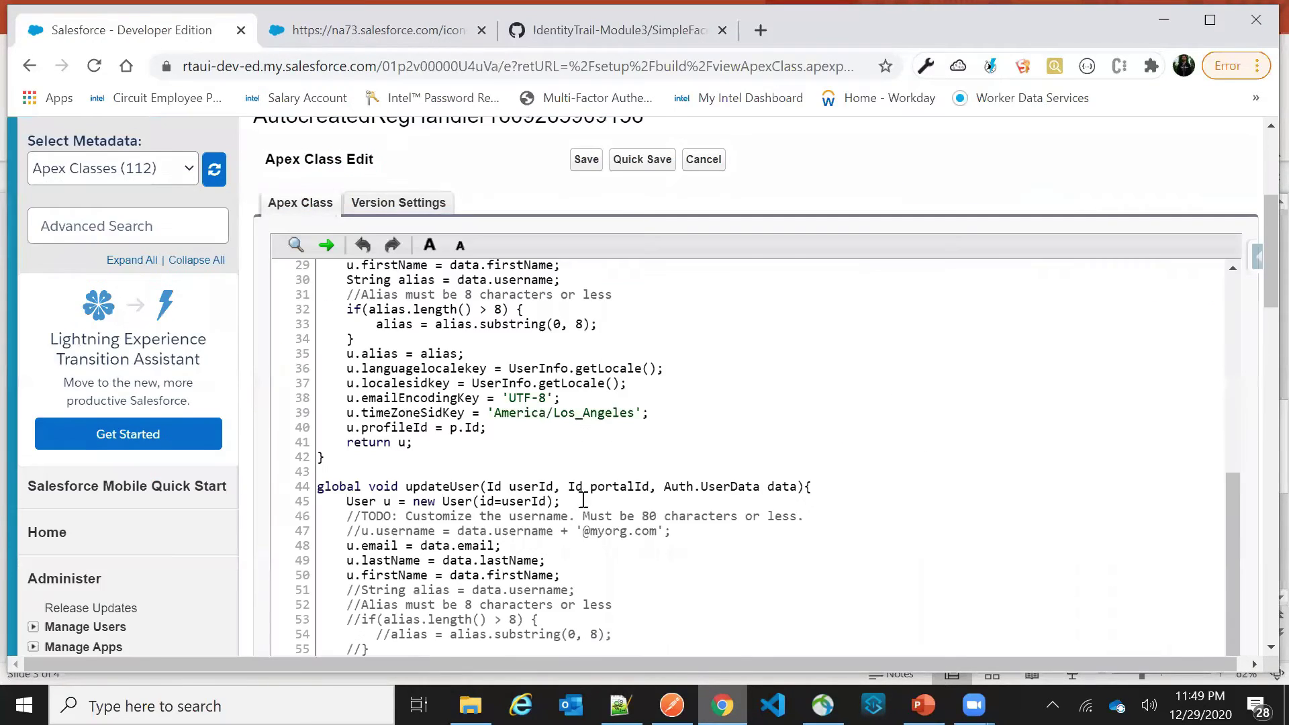
pyautogui.moveTo(342, 469); pyautogui.dragTo(325, 634)
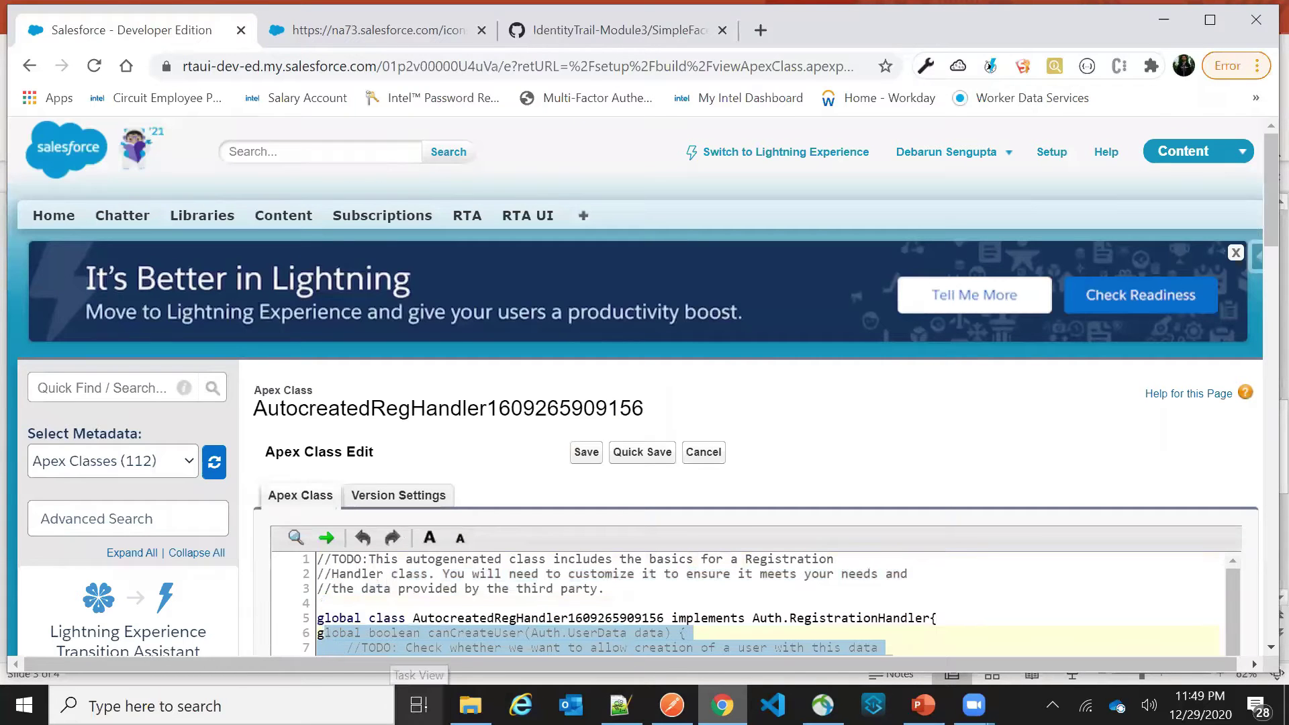
pyautogui.press('Delete')
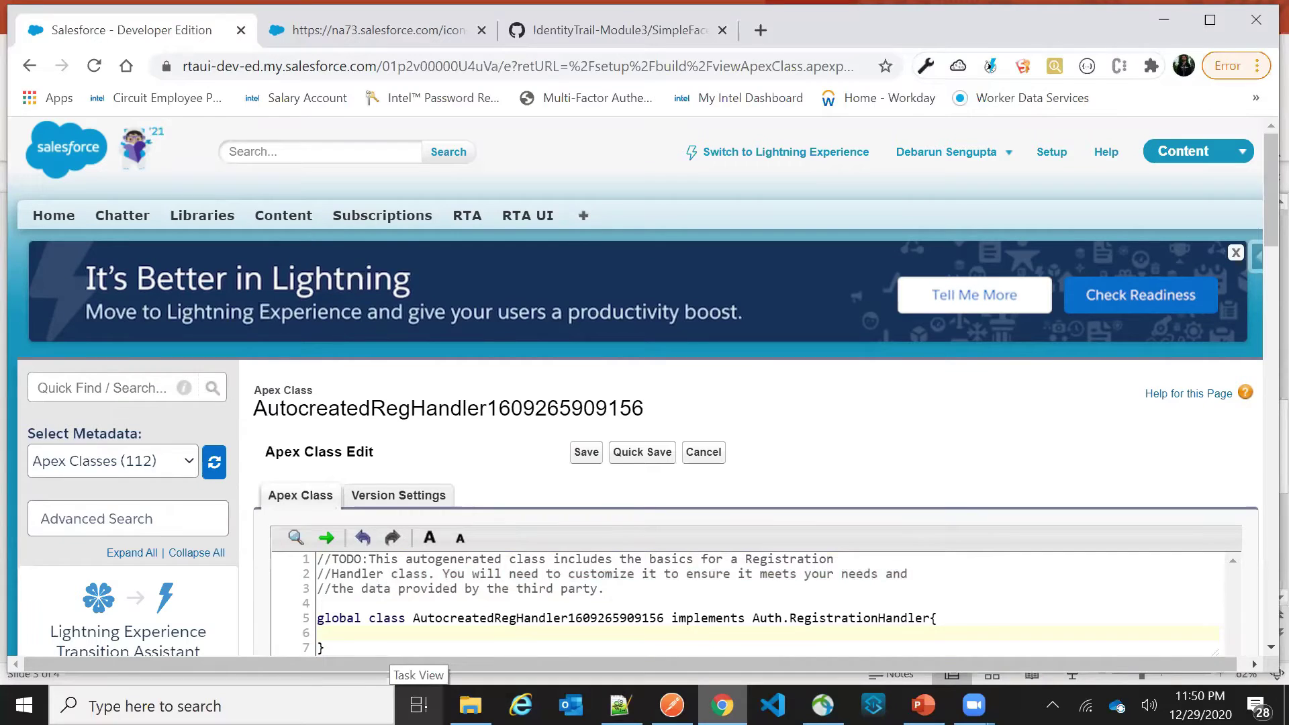
pyautogui.hotkey('ctrl', 'v')
pyautogui.scroll(-5, 485, 537)
pyautogui.scroll(15, 677, 430)
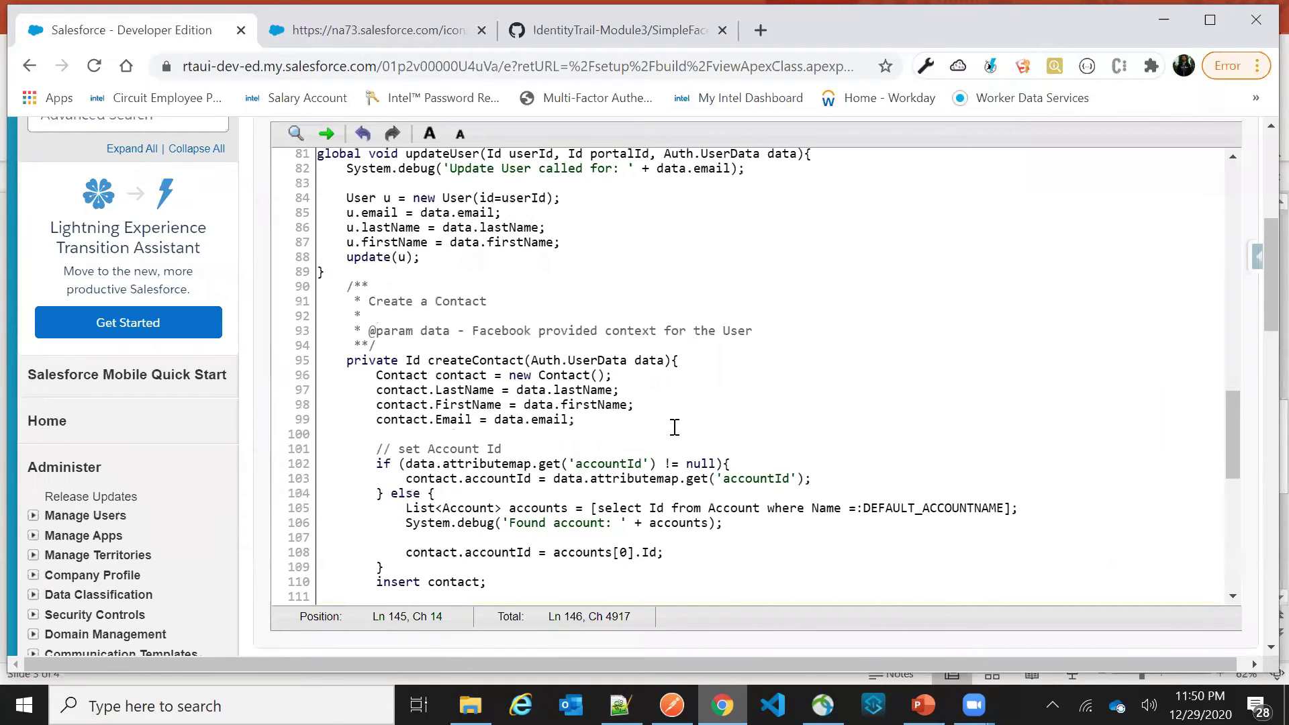
pyautogui.scroll(5, 677, 429)
pyautogui.scroll(5, 583, 317)
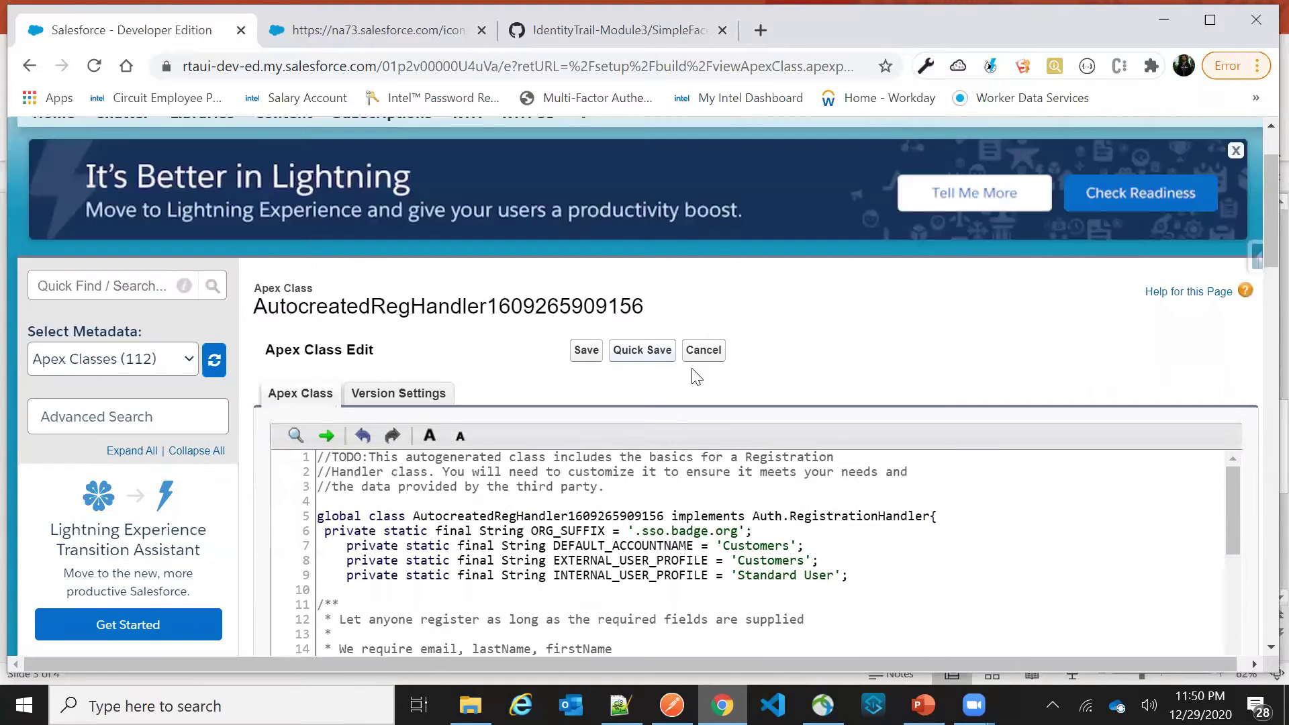
pyautogui.click(584, 351)
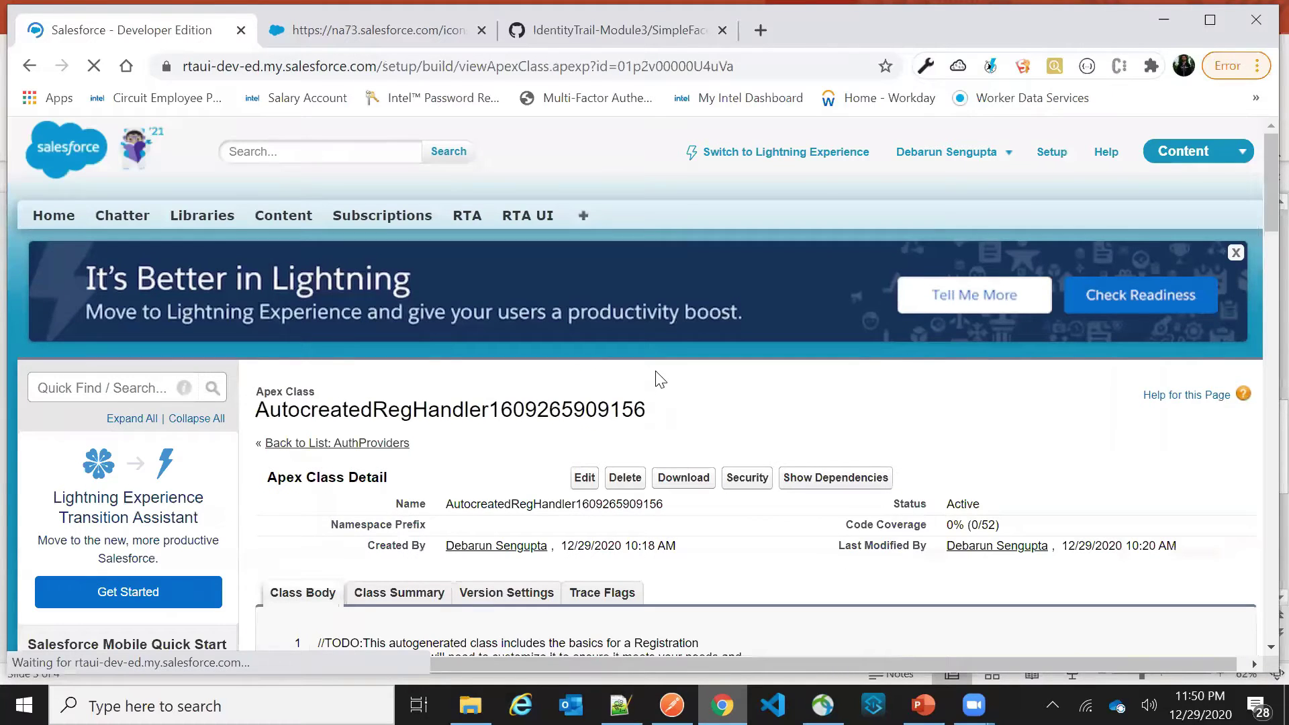
# Copy the saved 146-line class body into a new Notepad++ document
pyautogui.scroll(-8, 654, 372)
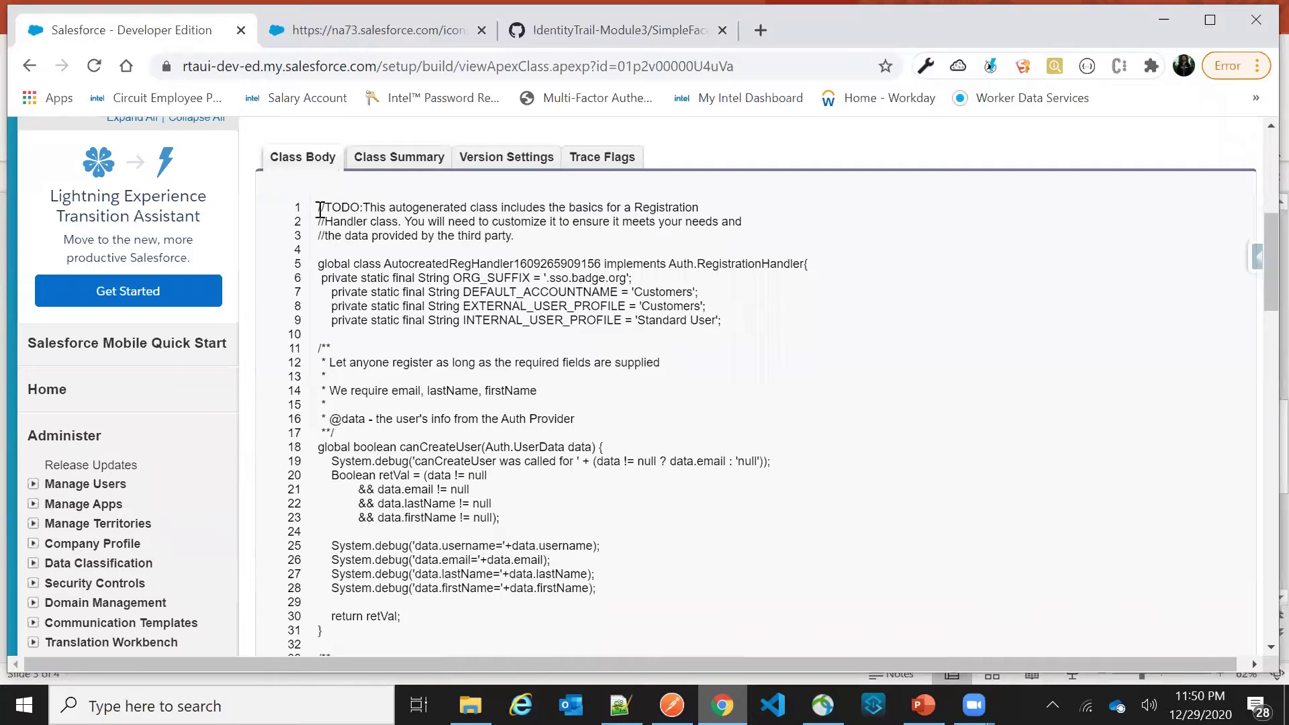
pyautogui.moveTo(318, 203); pyautogui.dragTo(362, 475)
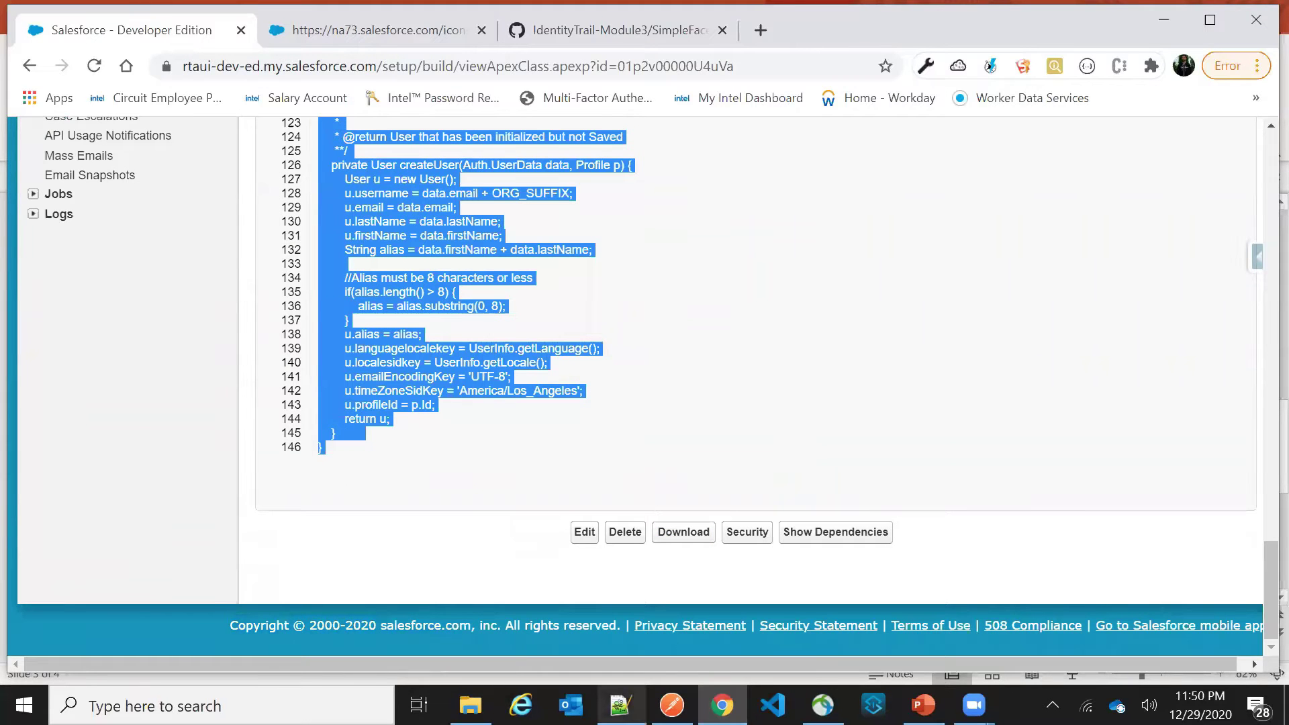
pyautogui.click(620, 704)
pyautogui.hotkey('ctrl', 'n')
pyautogui.hotkey('ctrl', 'v')
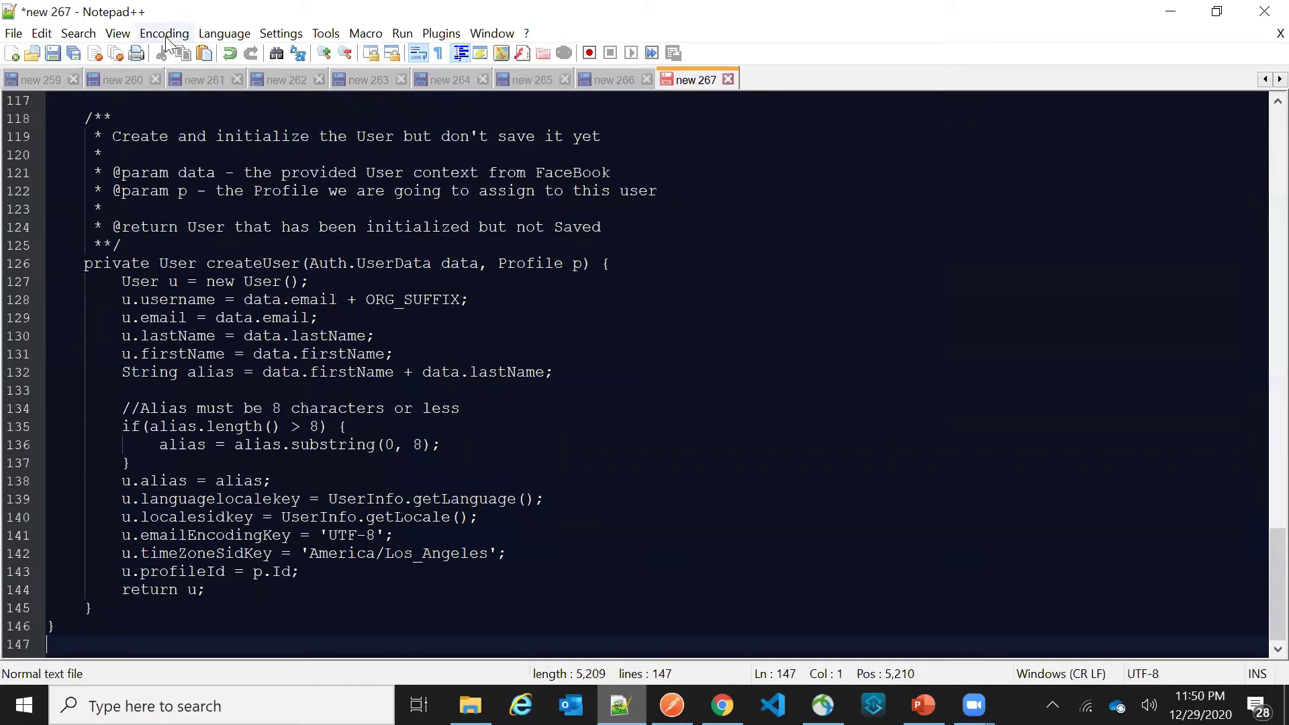
pyautogui.click(209, 35)
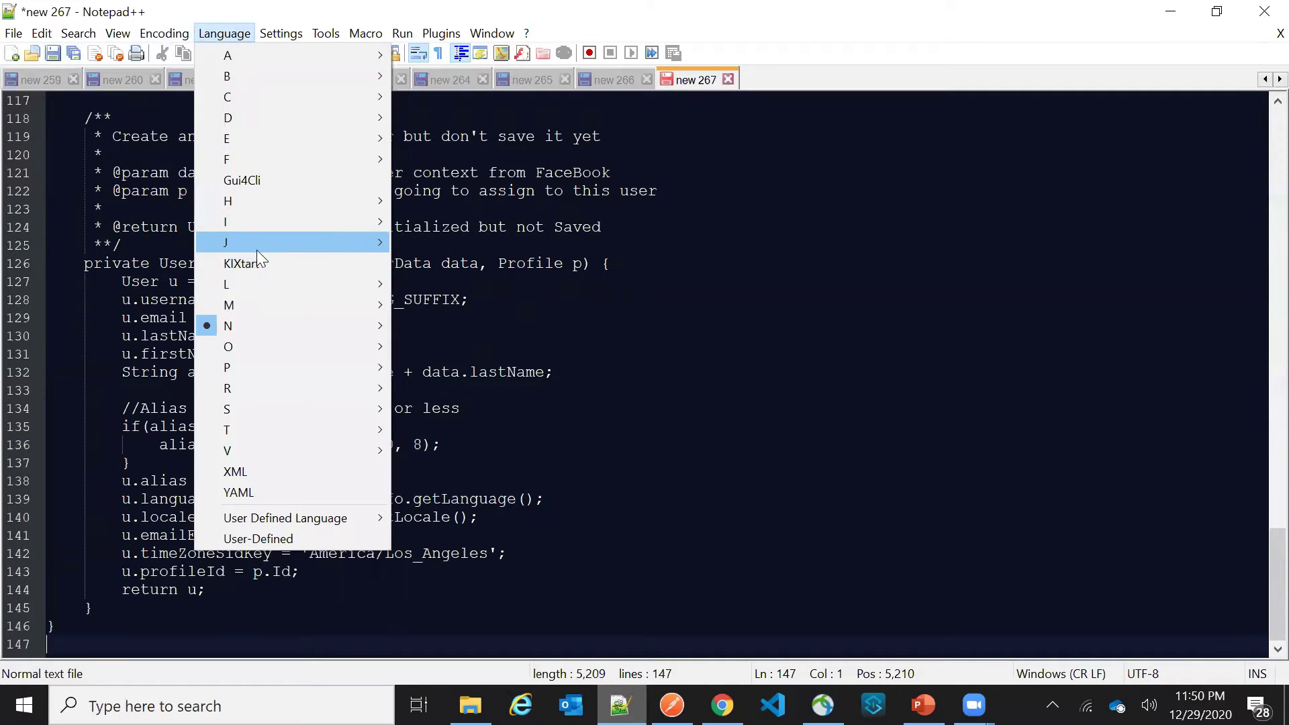
pyautogui.moveTo(256, 245)
pyautogui.click(450, 243)
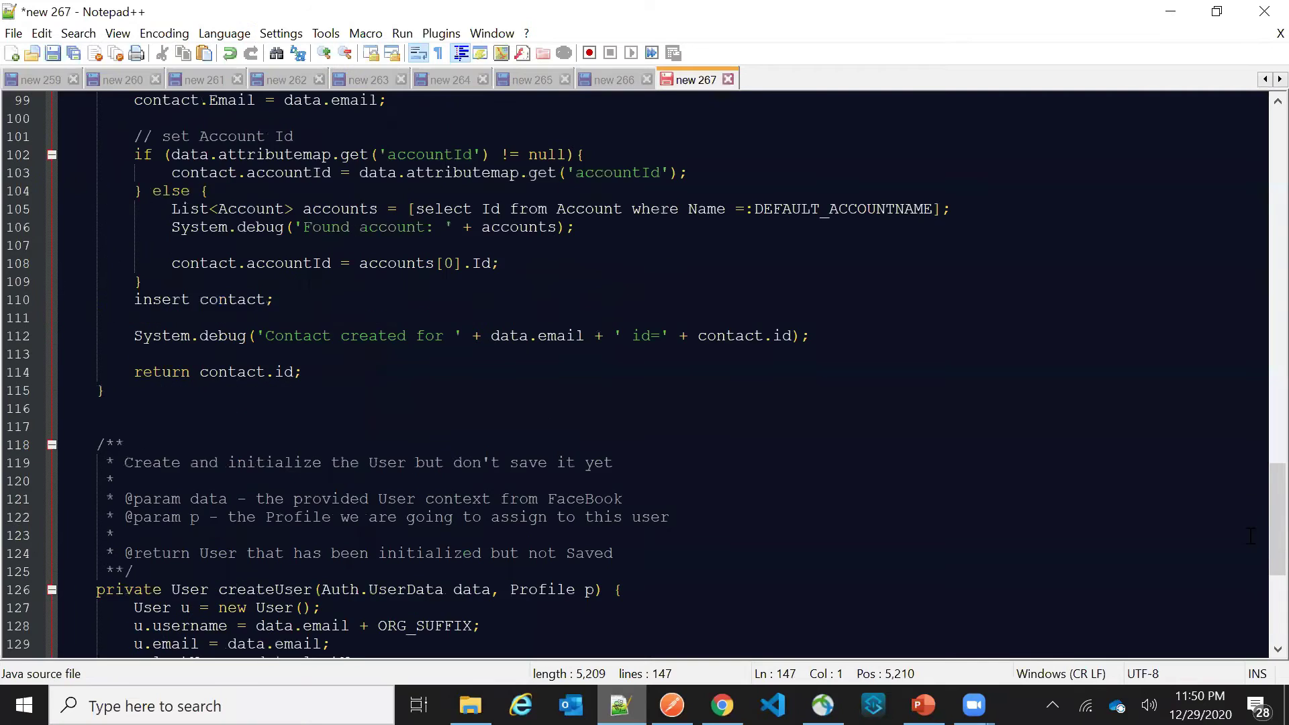
pyautogui.scroll(20, 1256, 547)
pyautogui.click(312, 173)
pyautogui.doubleClick(312, 172)
pyautogui.click(809, 204)
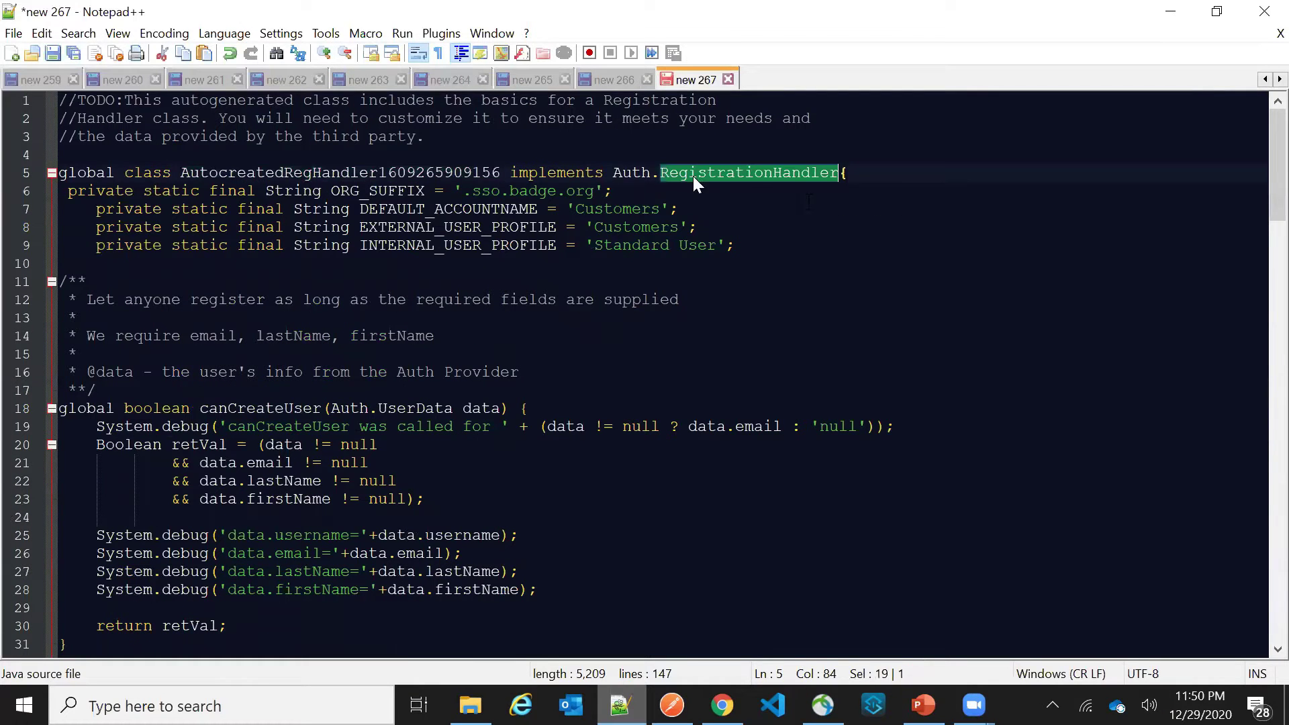
pyautogui.moveTo(658, 172); pyautogui.dragTo(837, 174)
pyautogui.click(655, 186)
pyautogui.moveTo(614, 173); pyautogui.dragTo(829, 173)
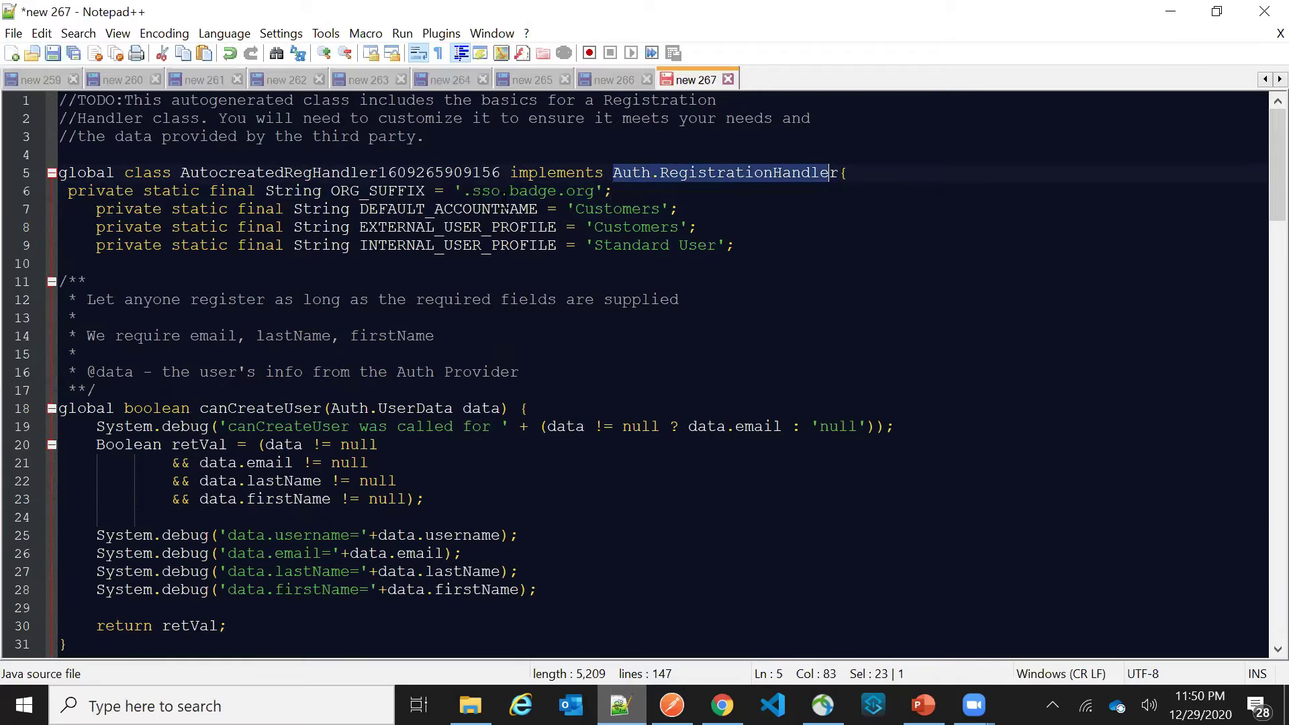
pyautogui.doubleClick(401, 193)
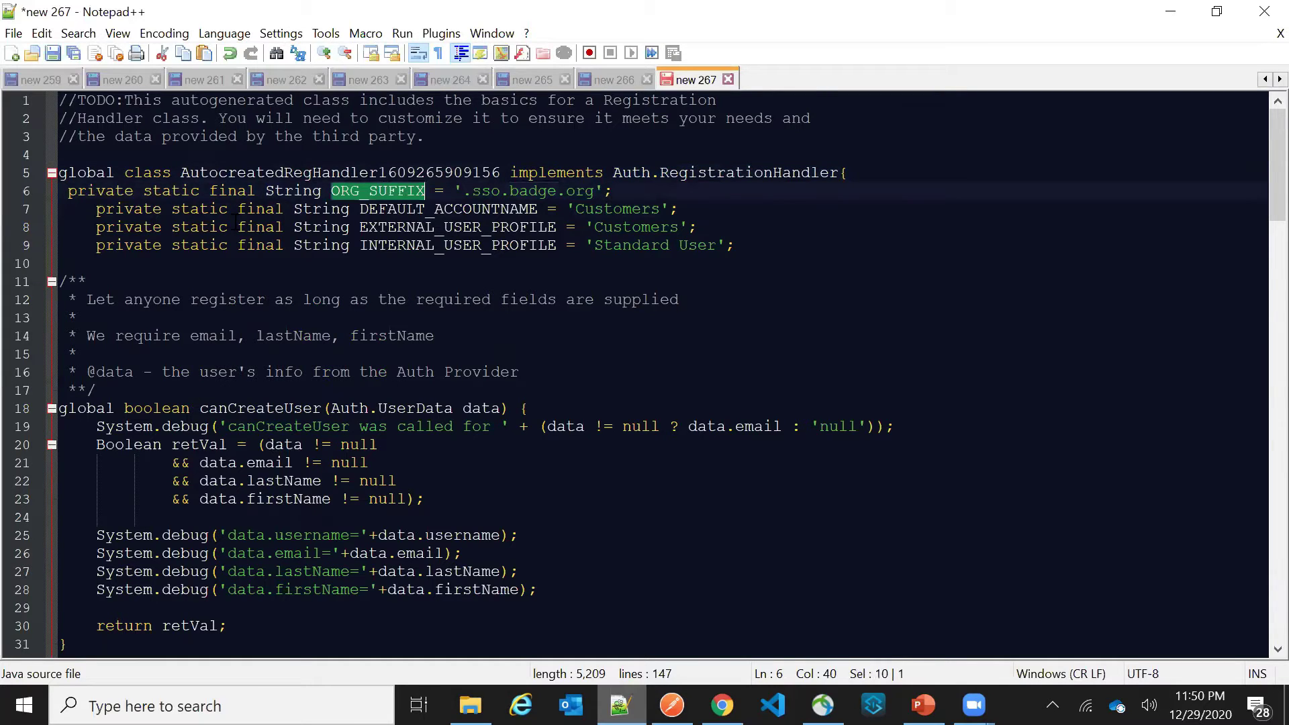
pyautogui.doubleClick(446, 209)
pyautogui.scroll(-3, 436, 202)
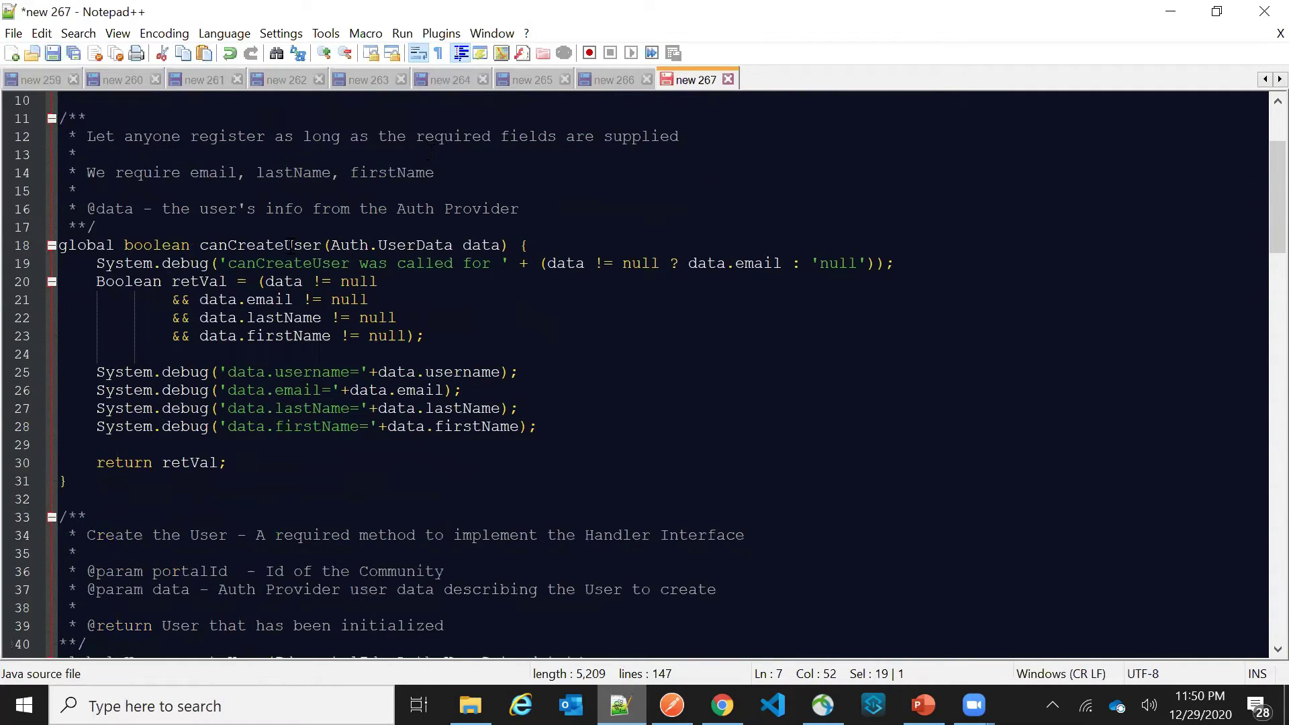
pyautogui.doubleClick(265, 245)
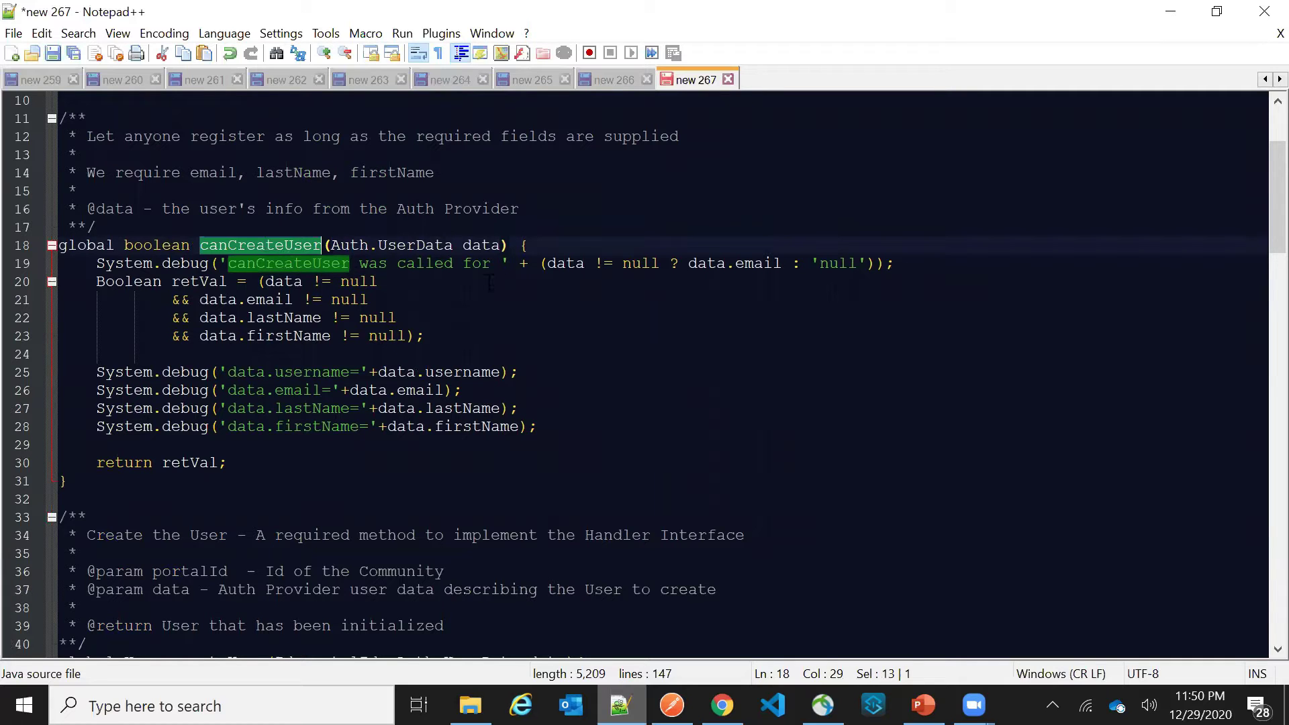
pyautogui.scroll(-1, 353, 353)
pyautogui.scroll(-3, 311, 373)
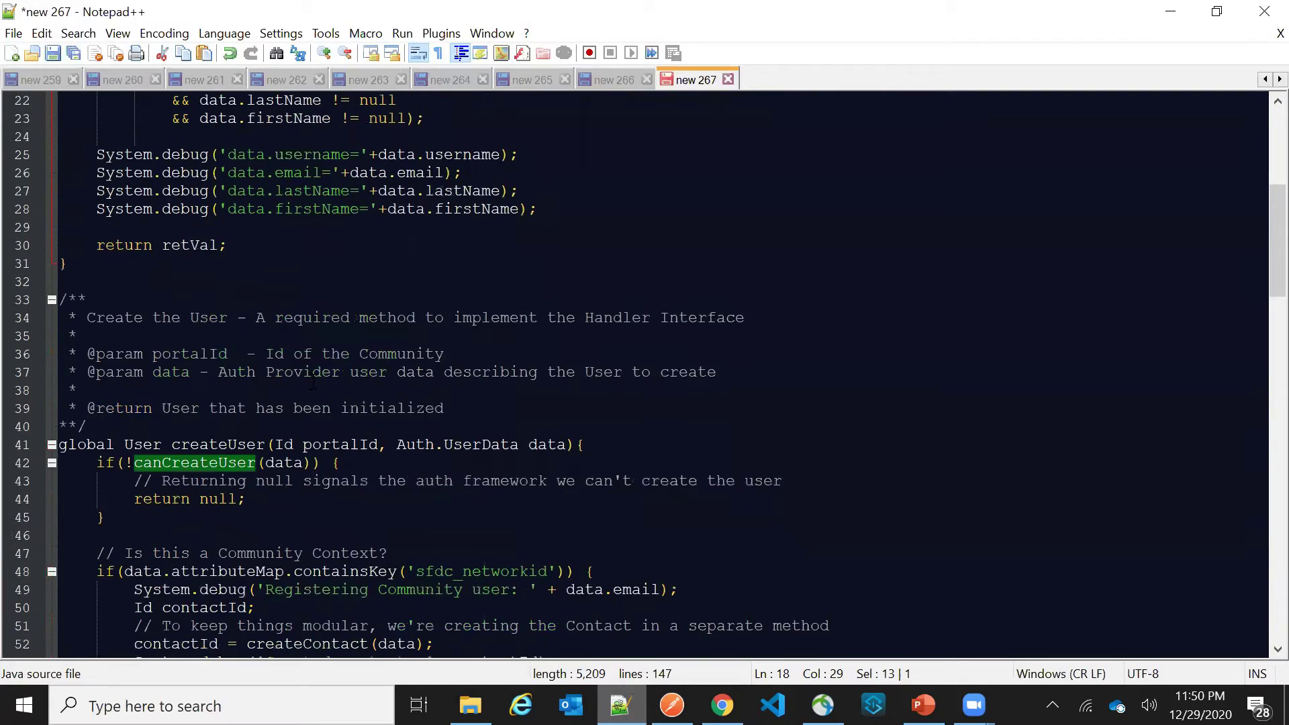
pyautogui.doubleClick(218, 445)
pyautogui.click(181, 462)
pyautogui.doubleClick(195, 462)
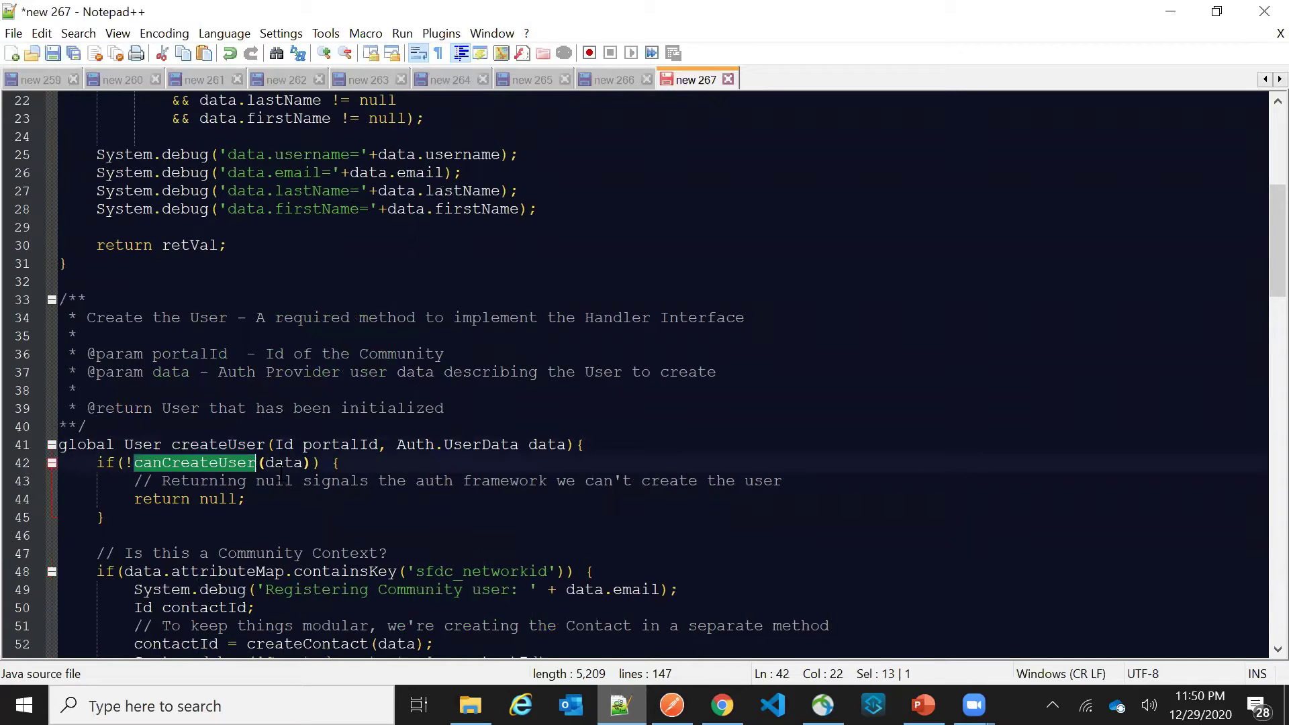
pyautogui.doubleClick(218, 498)
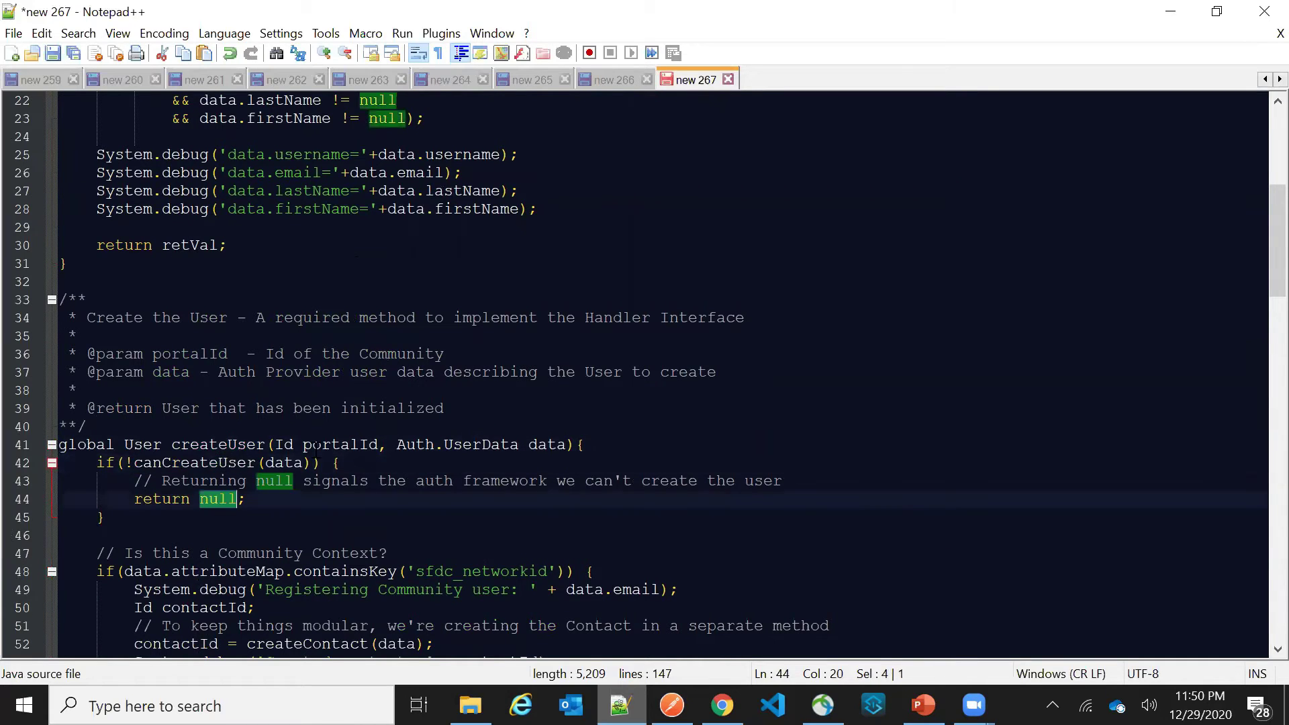
pyautogui.scroll(-4, 219, 498)
pyautogui.click(645, 358)
pyautogui.scroll(-3, 642, 359)
pyautogui.scroll(4, 639, 360)
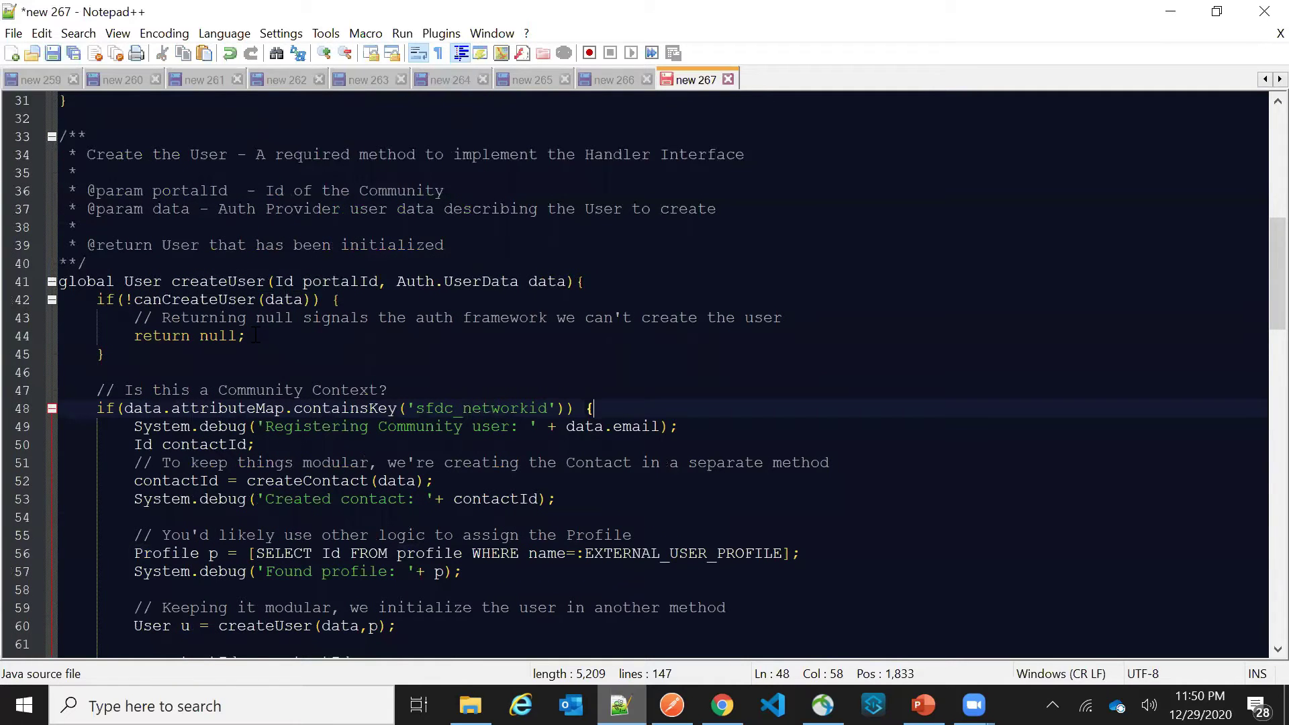
pyautogui.doubleClick(221, 299)
pyautogui.click(594, 408)
pyautogui.scroll(-4, 613, 412)
pyautogui.scroll(-5, 617, 415)
pyautogui.scroll(5, 617, 415)
pyautogui.click(575, 336)
pyautogui.click(607, 190)
pyautogui.click(112, 474)
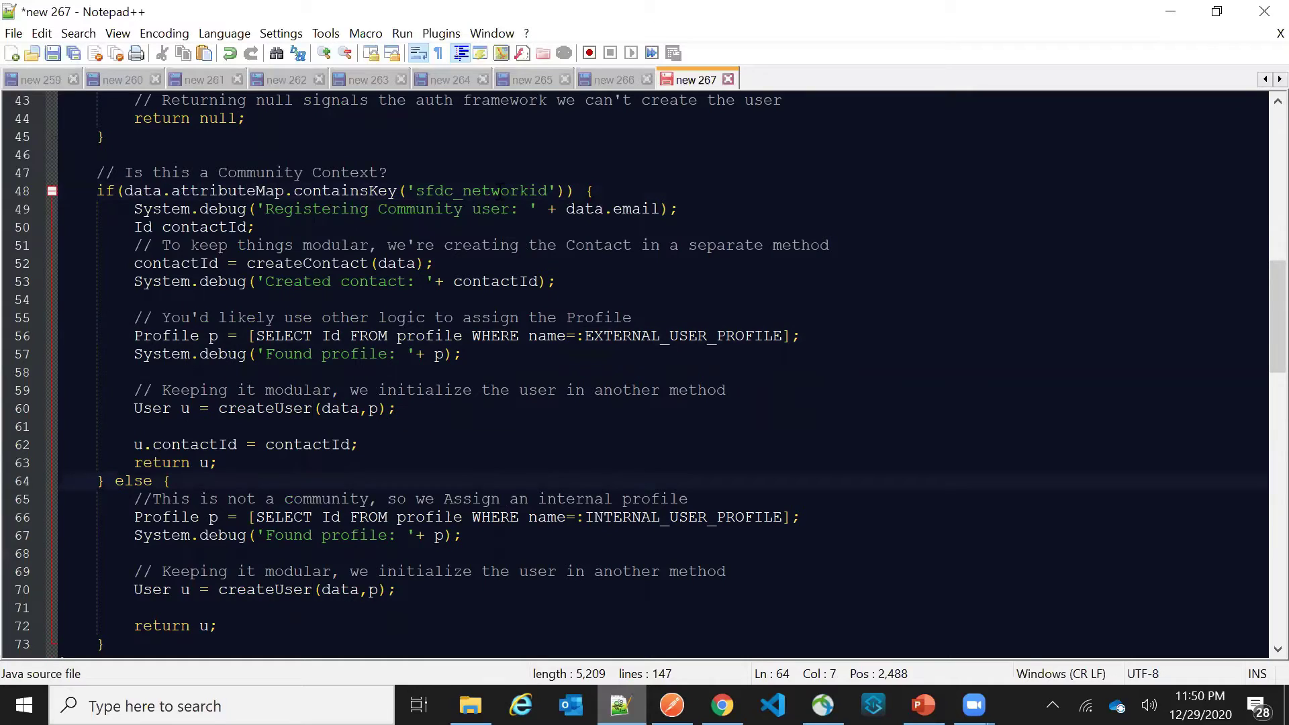
pyautogui.doubleClick(500, 191)
pyautogui.moveTo(114, 481); pyautogui.dragTo(126, 192)
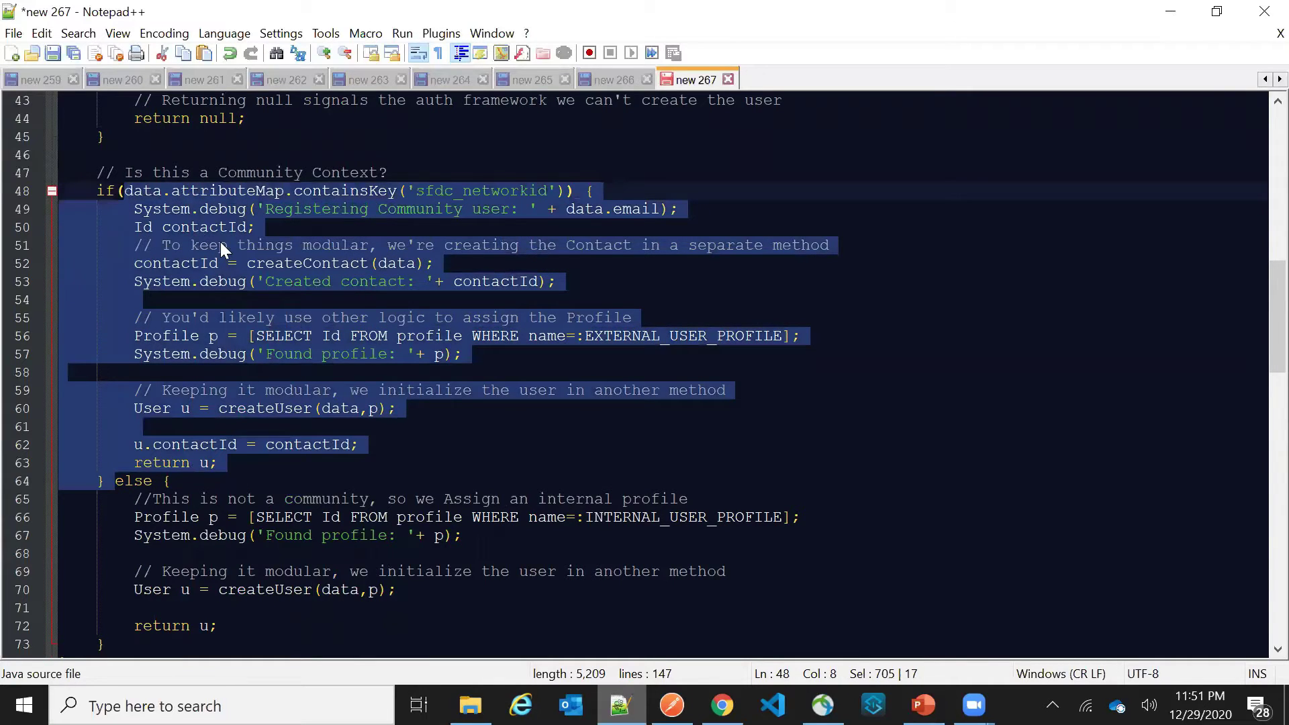
pyautogui.click(560, 282)
pyautogui.moveTo(108, 474); pyautogui.dragTo(67, 190)
pyautogui.scroll(-2, 241, 328)
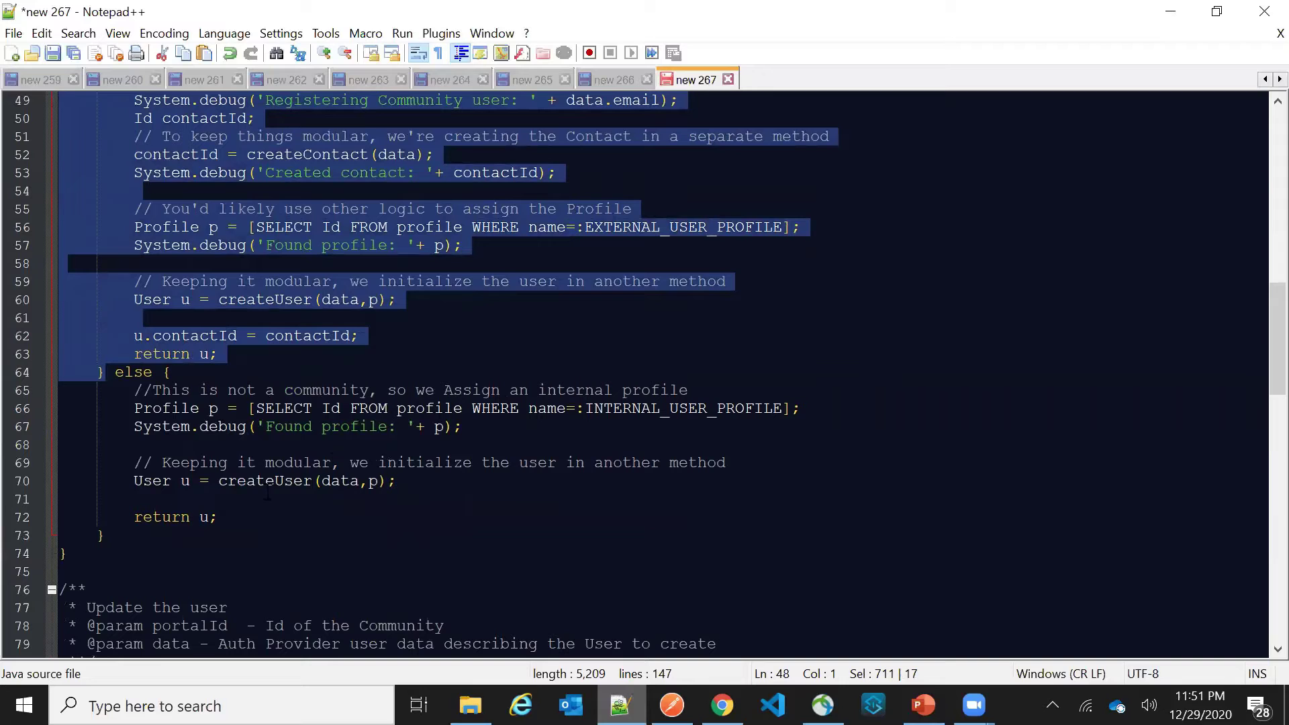
pyautogui.doubleClick(133, 372)
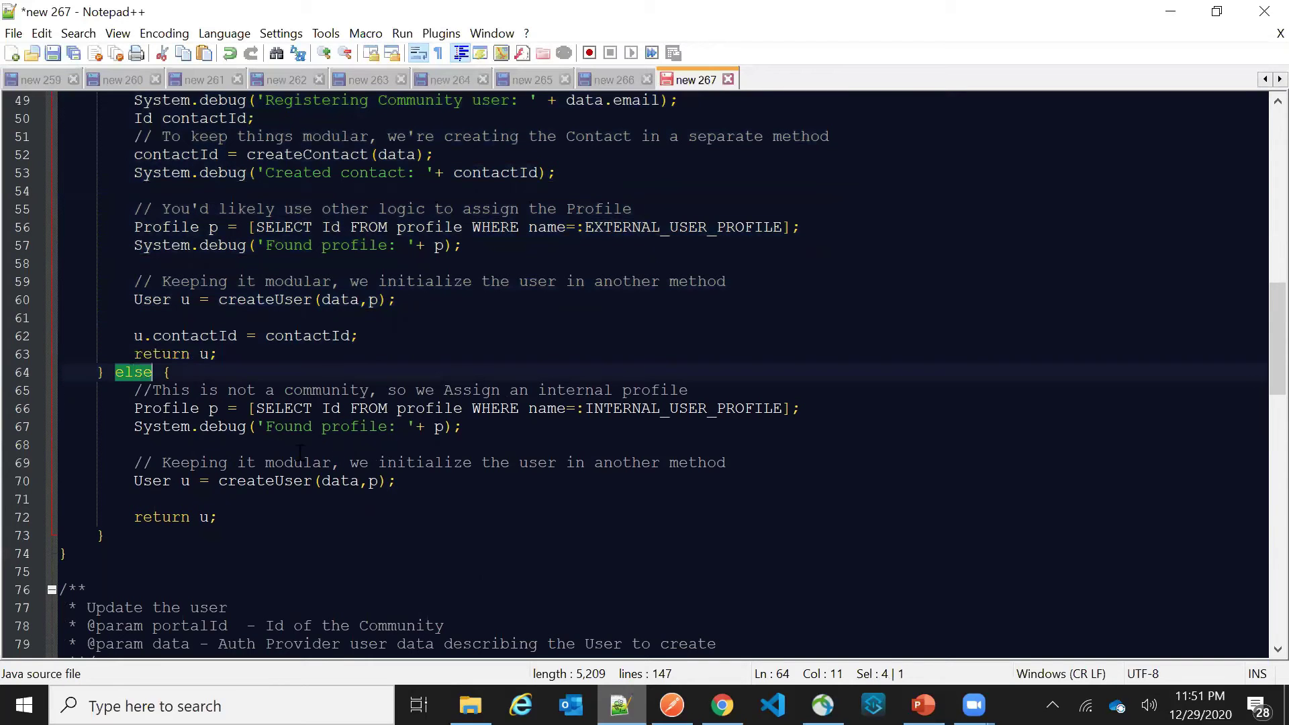
pyautogui.doubleClick(725, 413)
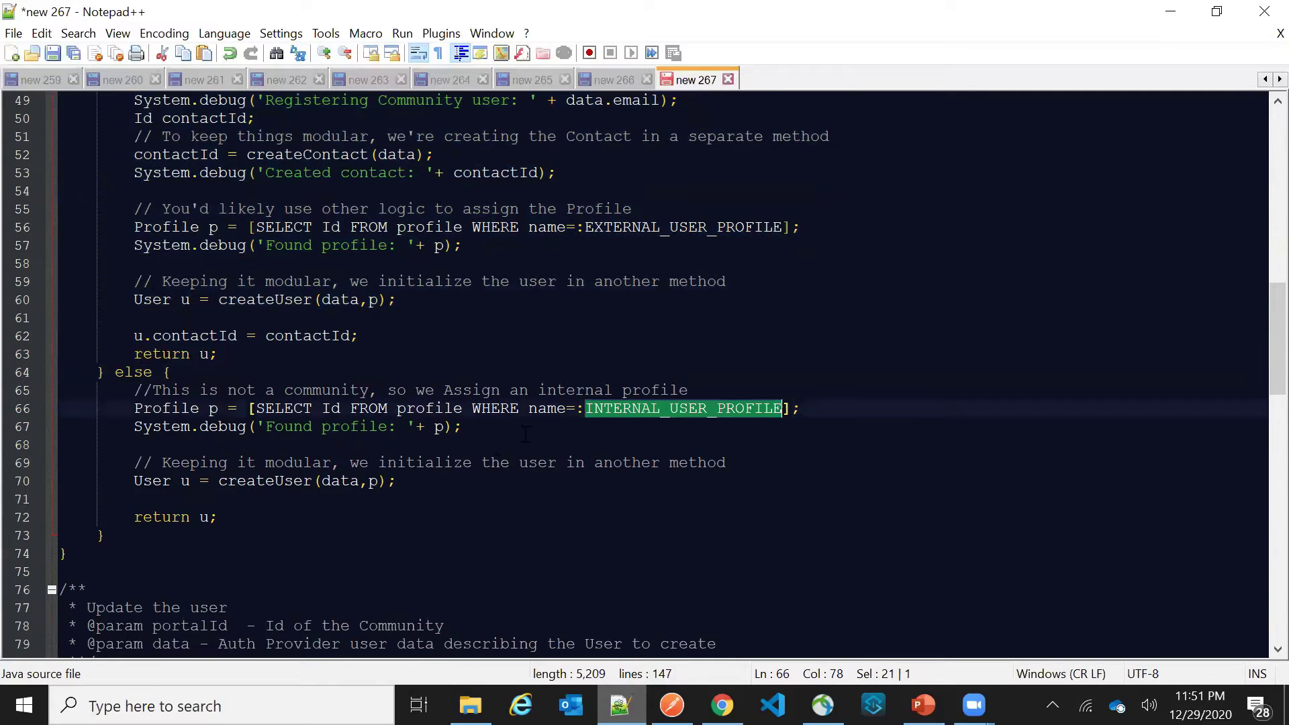
pyautogui.doubleClick(500, 410)
pyautogui.doubleClick(666, 408)
pyautogui.scroll(16, 666, 409)
pyautogui.click(671, 246)
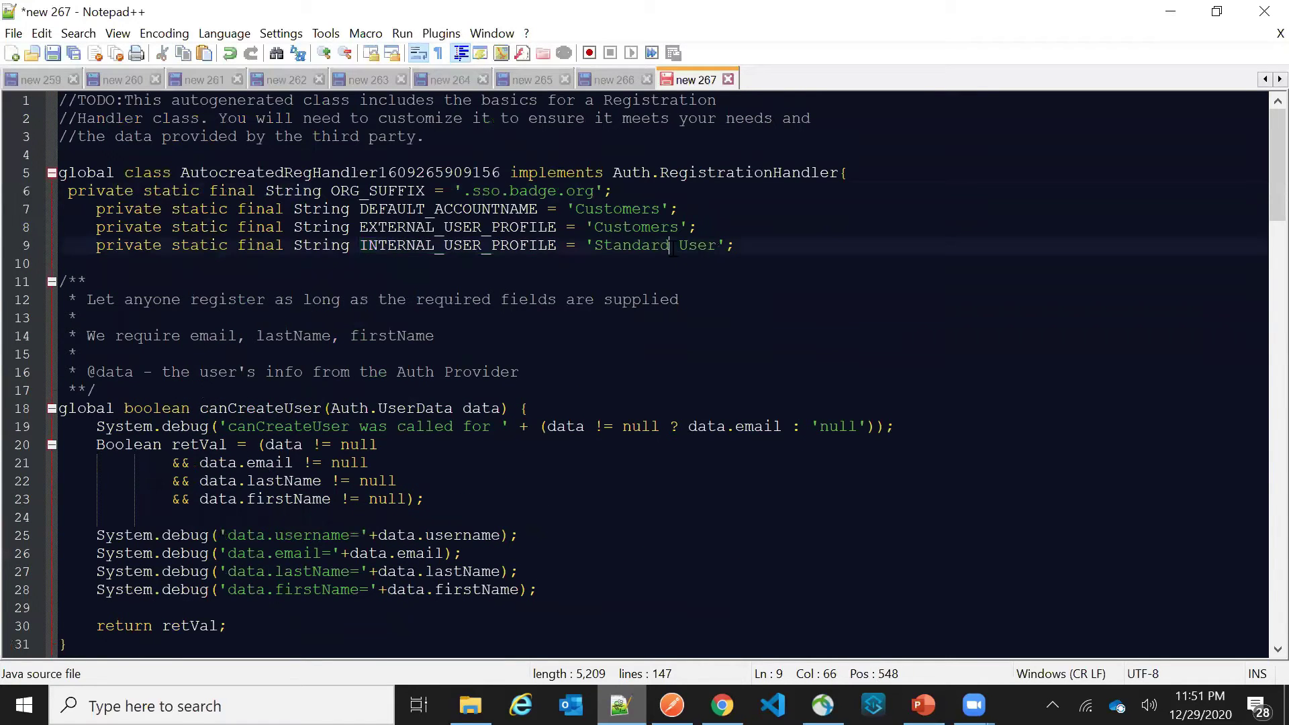
pyautogui.scroll(-12, 675, 416)
pyautogui.scroll(-4, 675, 419)
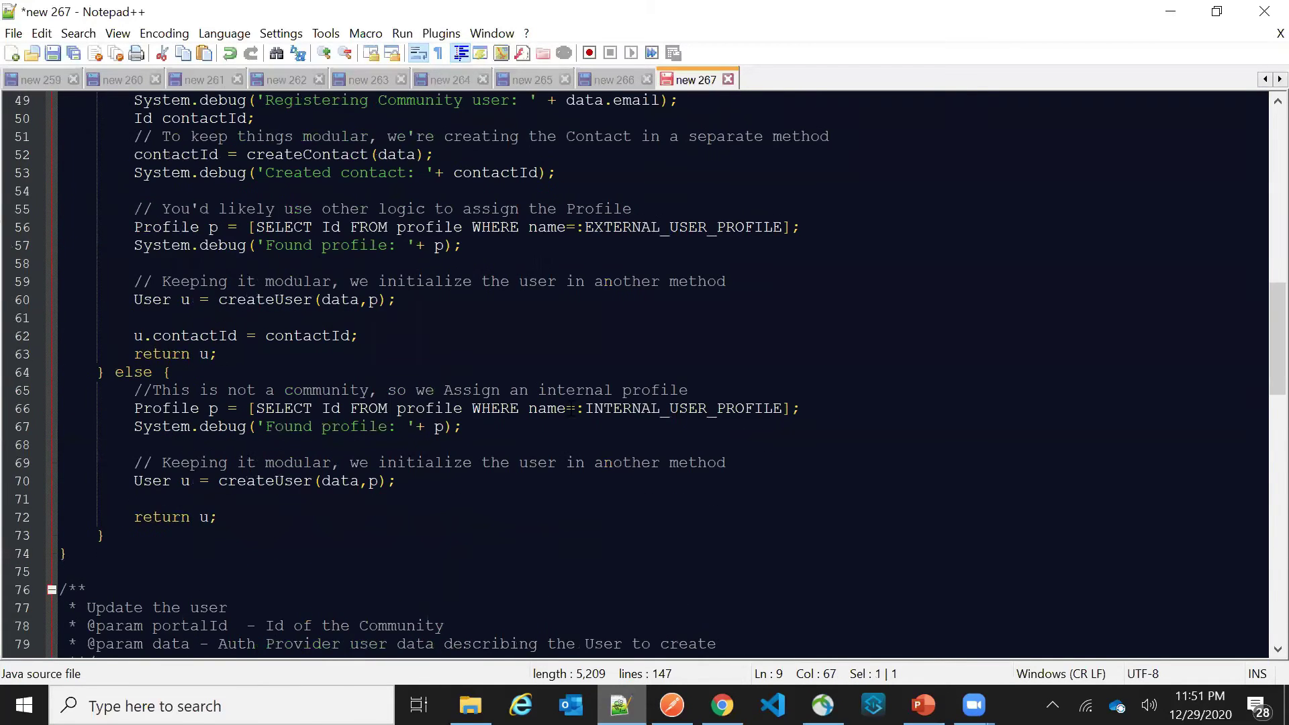
pyautogui.doubleClick(178, 426)
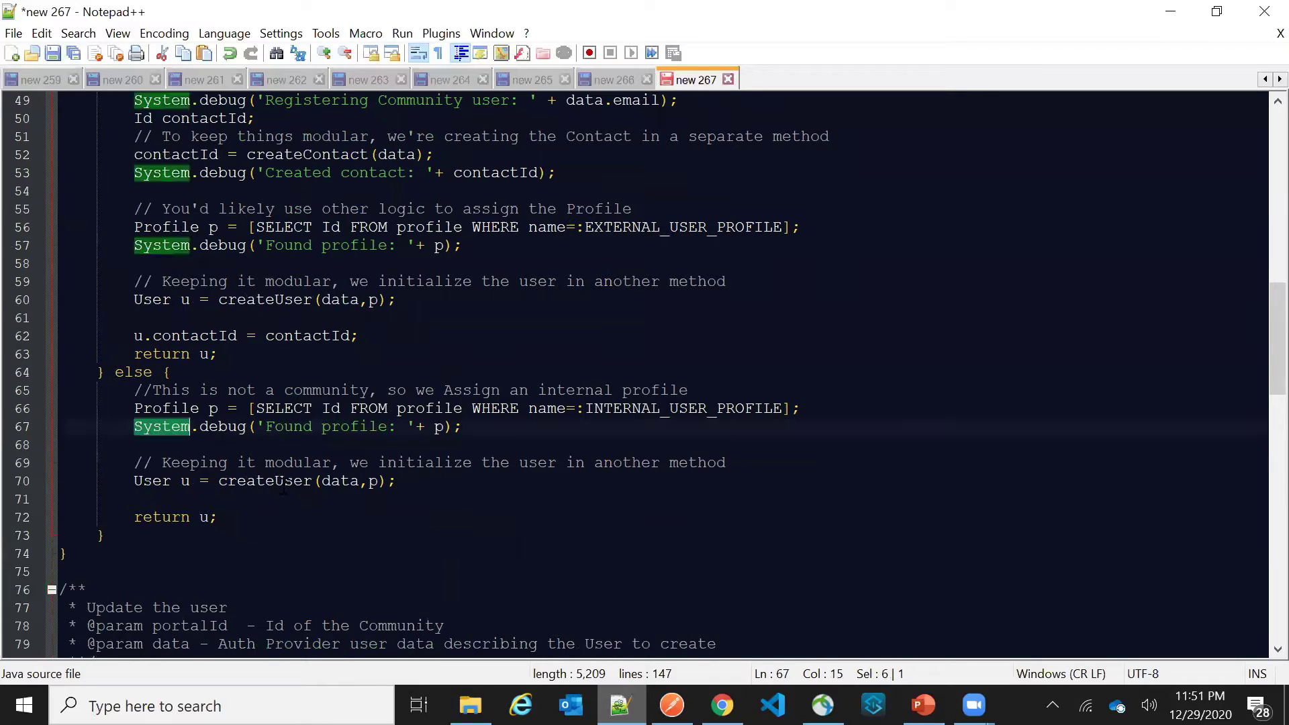
pyautogui.doubleClick(303, 480)
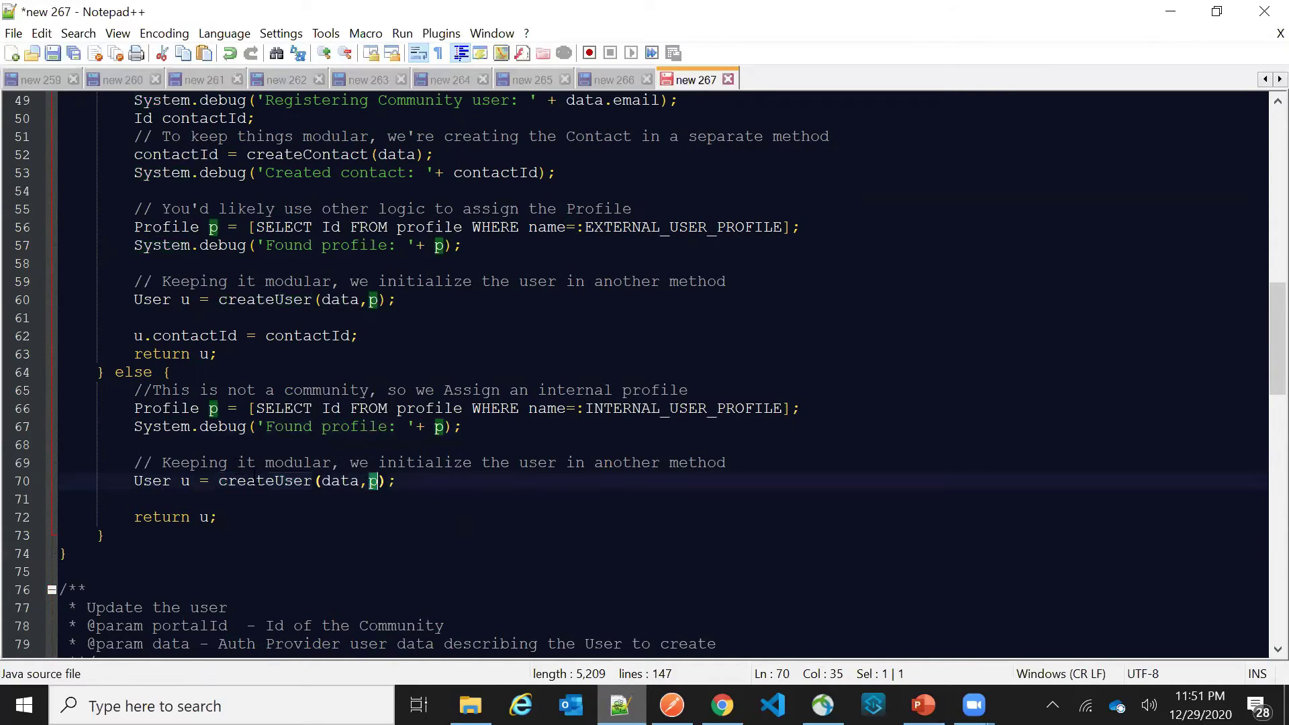
pyautogui.scroll(-8, 429, 421)
pyautogui.scroll(-15, 429, 421)
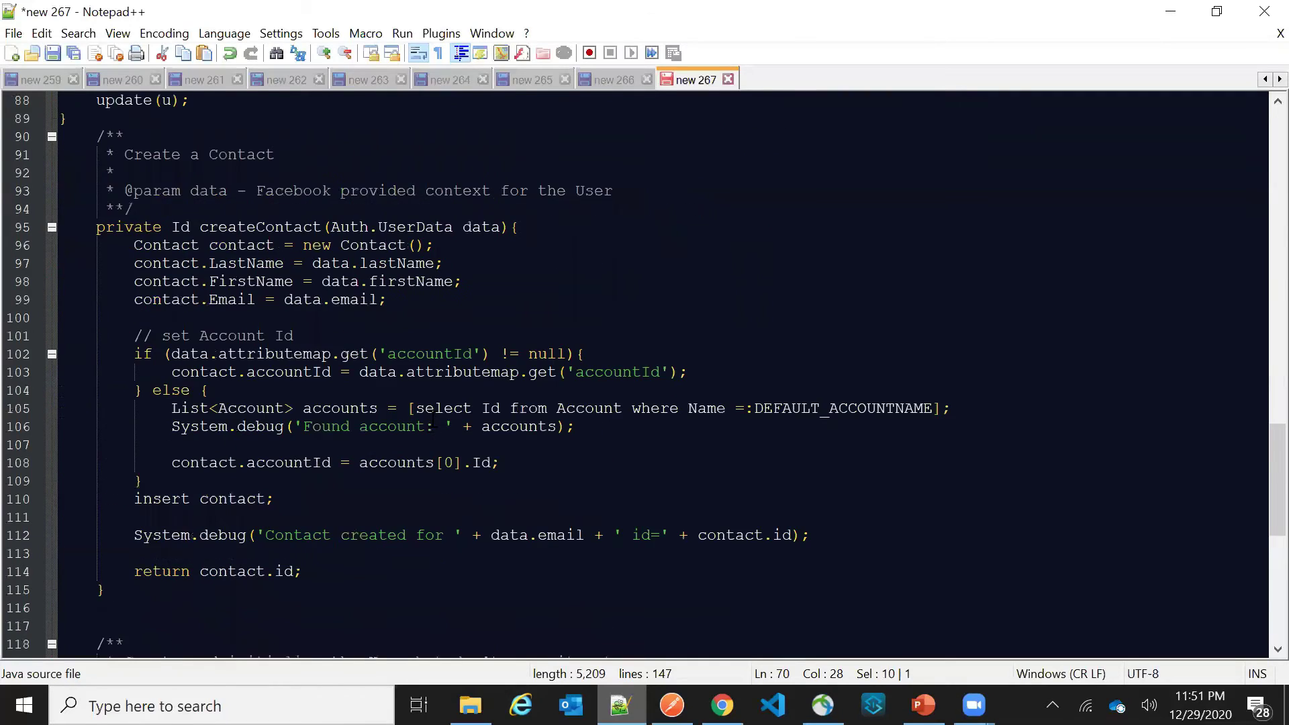
pyautogui.doubleClick(275, 299)
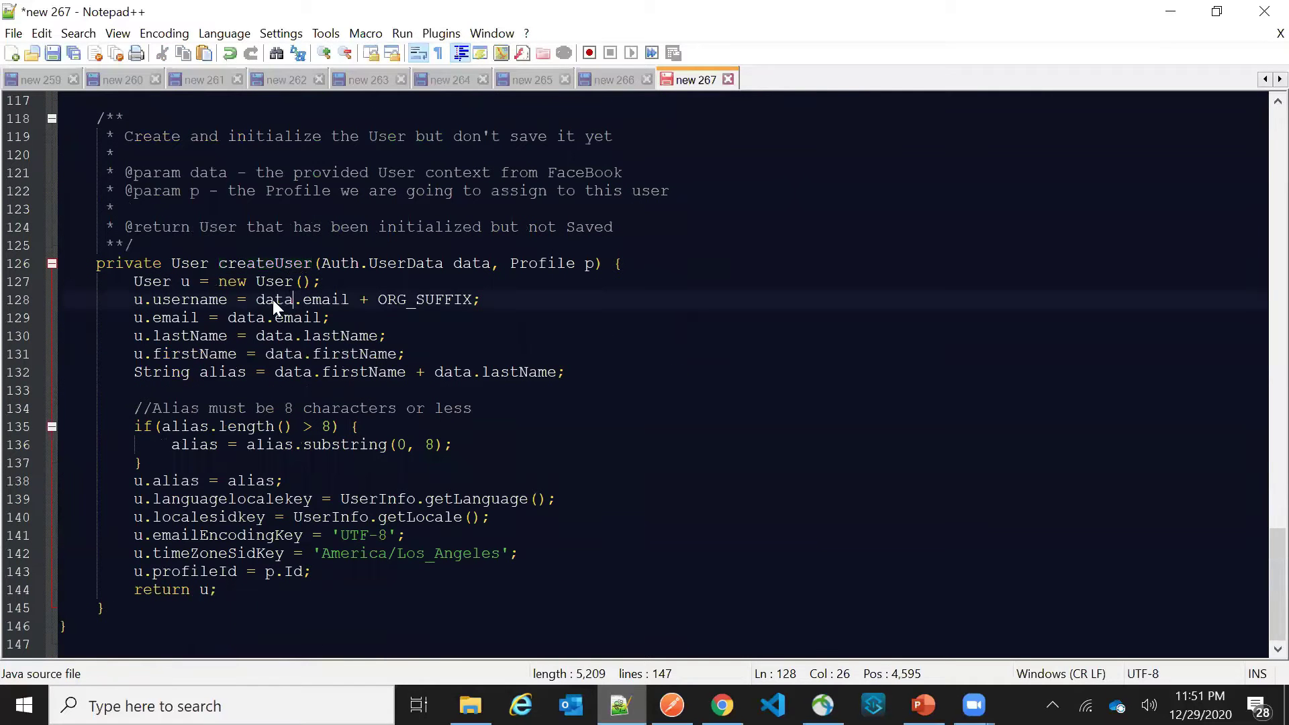
pyautogui.doubleClick(176, 317)
pyautogui.doubleClick(297, 317)
pyautogui.click(260, 317)
pyautogui.doubleClick(278, 318)
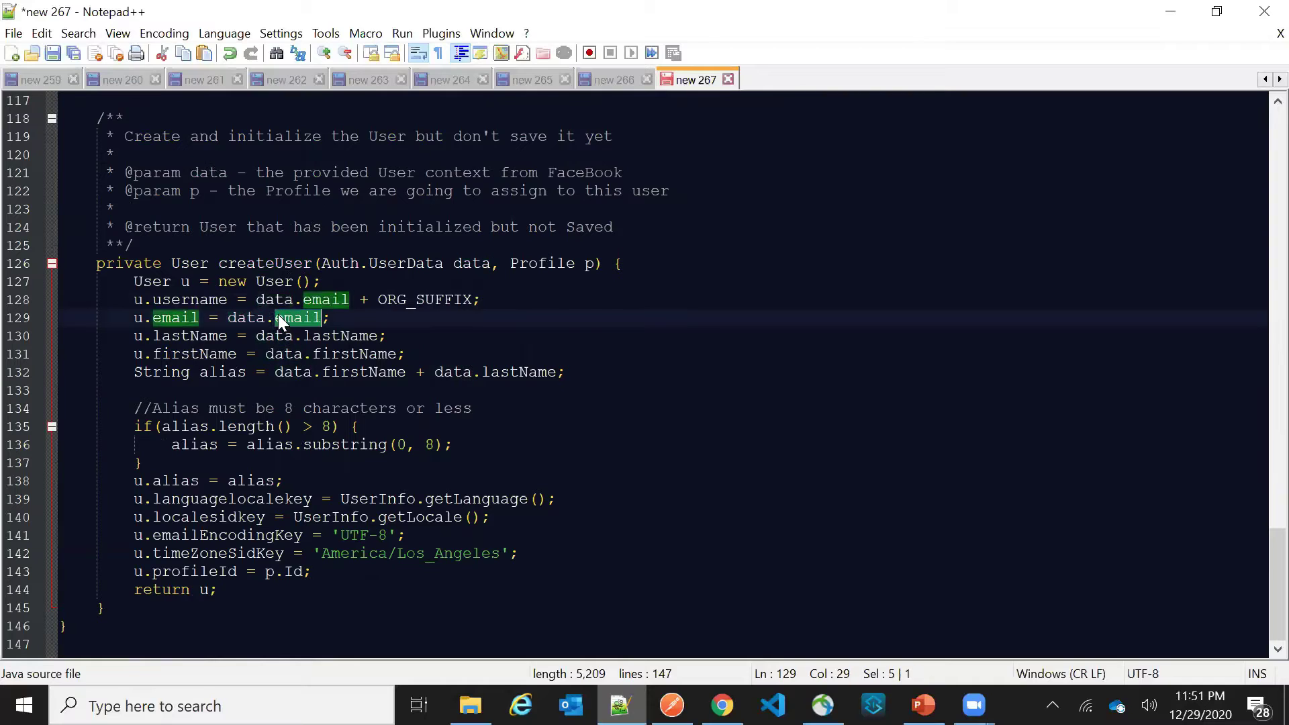
pyautogui.doubleClick(358, 336)
pyautogui.doubleClick(355, 354)
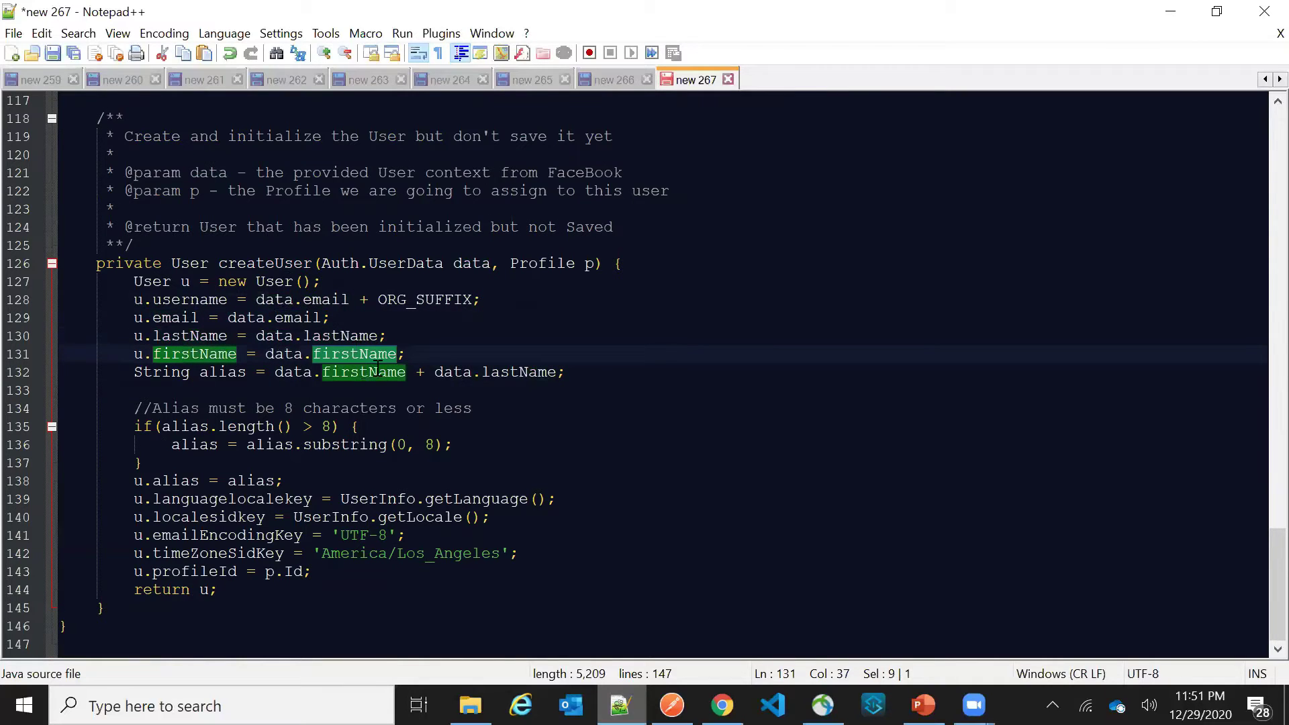
pyautogui.doubleClick(222, 372)
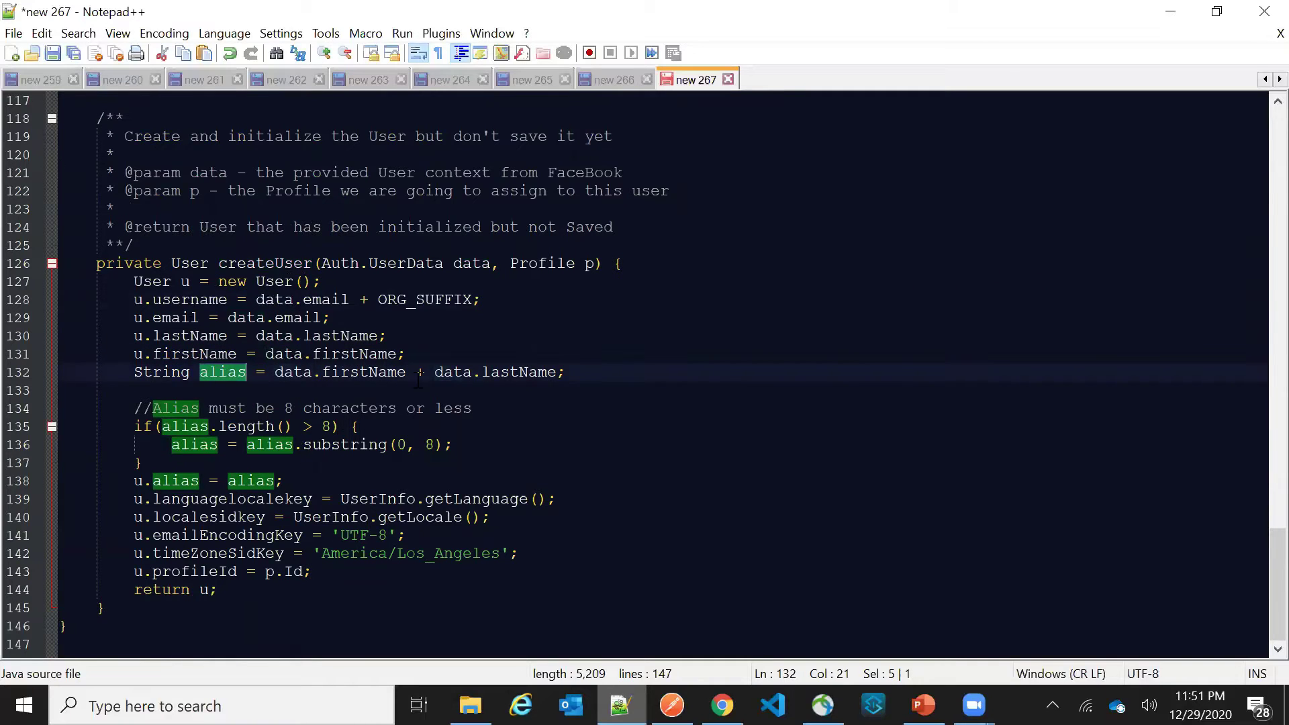
pyautogui.doubleClick(357, 517)
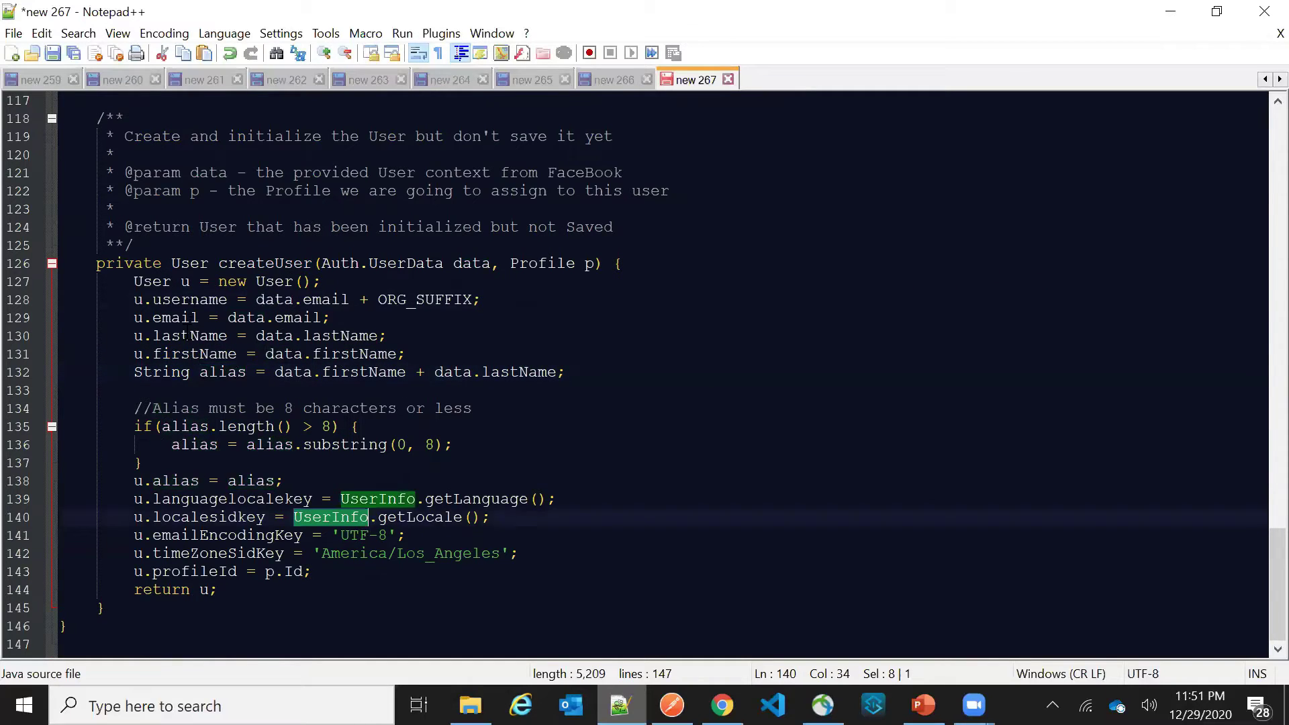
pyautogui.doubleClick(185, 315)
pyautogui.doubleClick(200, 298)
pyautogui.doubleClick(325, 301)
pyautogui.doubleClick(397, 300)
pyautogui.scroll(20, 551, 445)
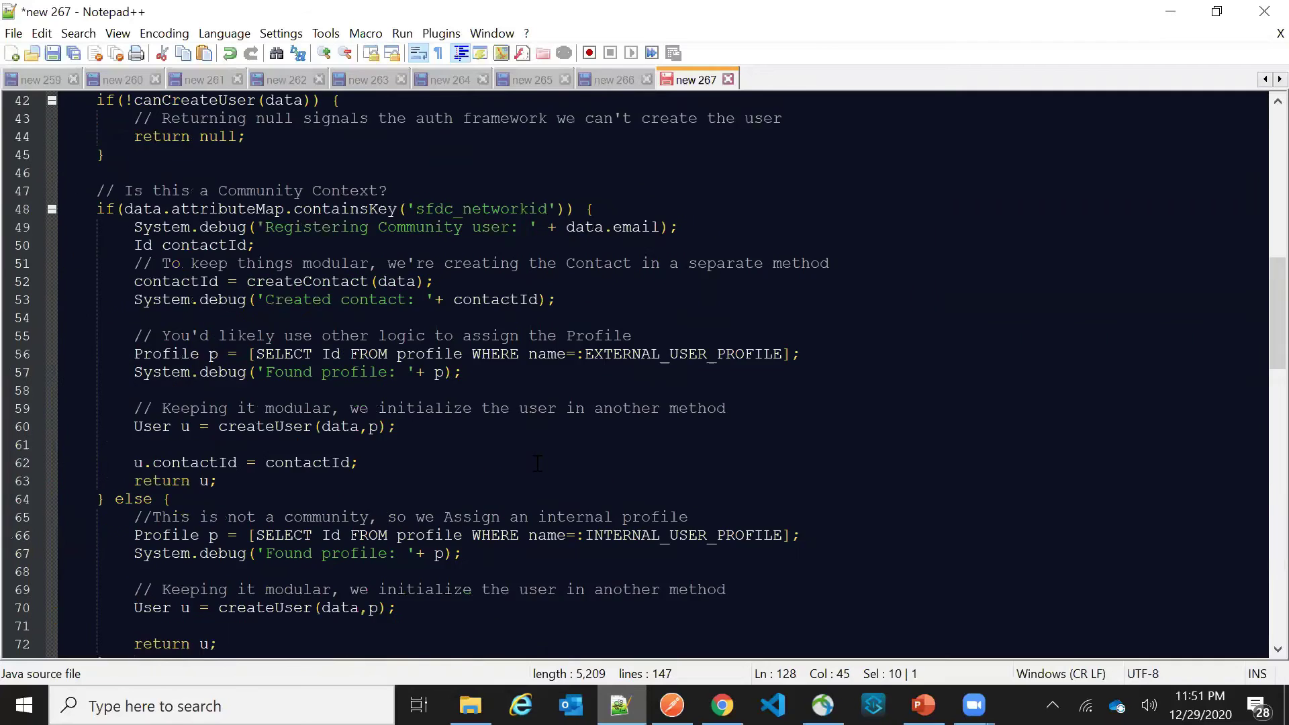
pyautogui.scroll(14, 537, 463)
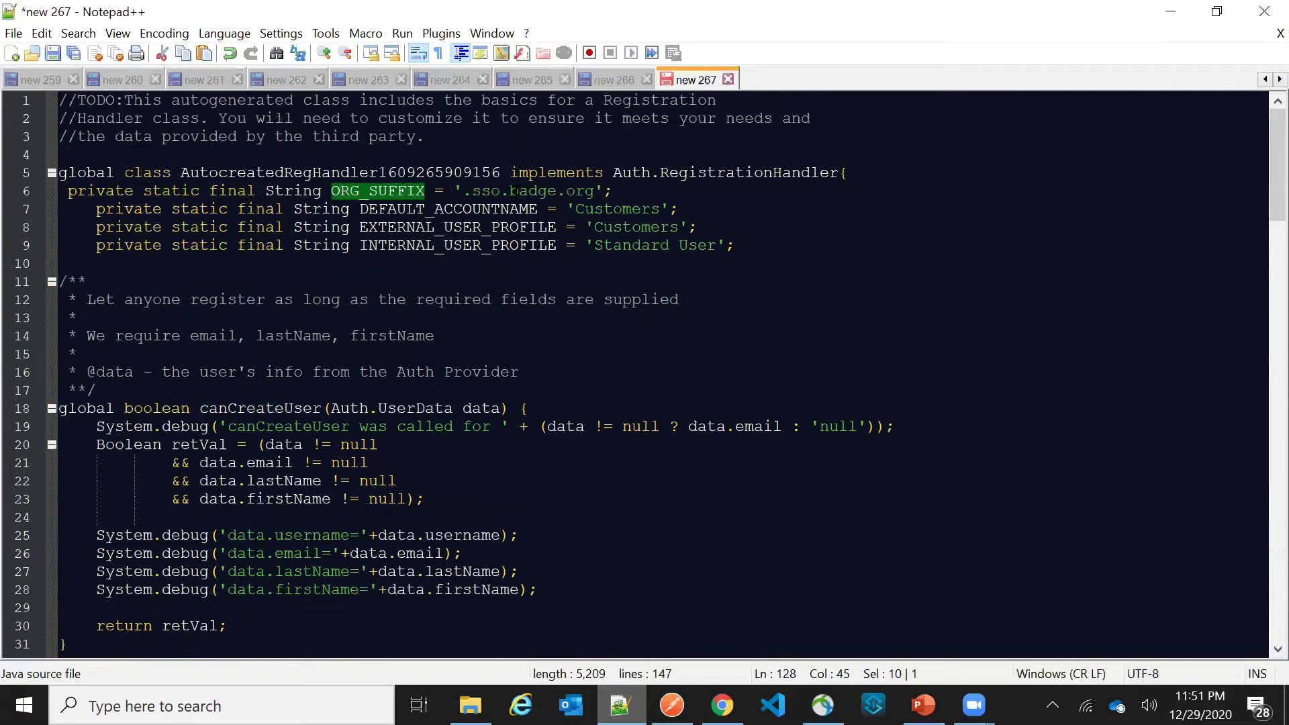
pyautogui.doubleClick(514, 191)
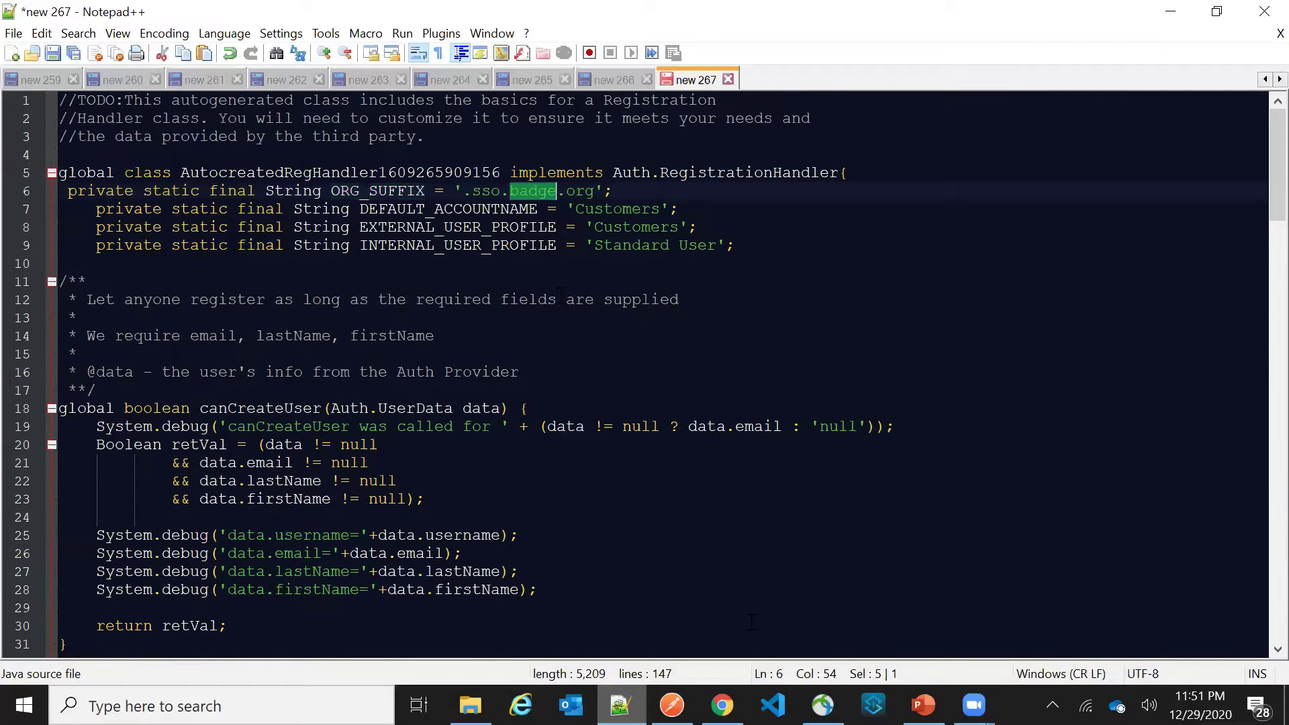
# Log out of the org from the Apex class page and retry signing in with Facebook
pyautogui.click(721, 704)
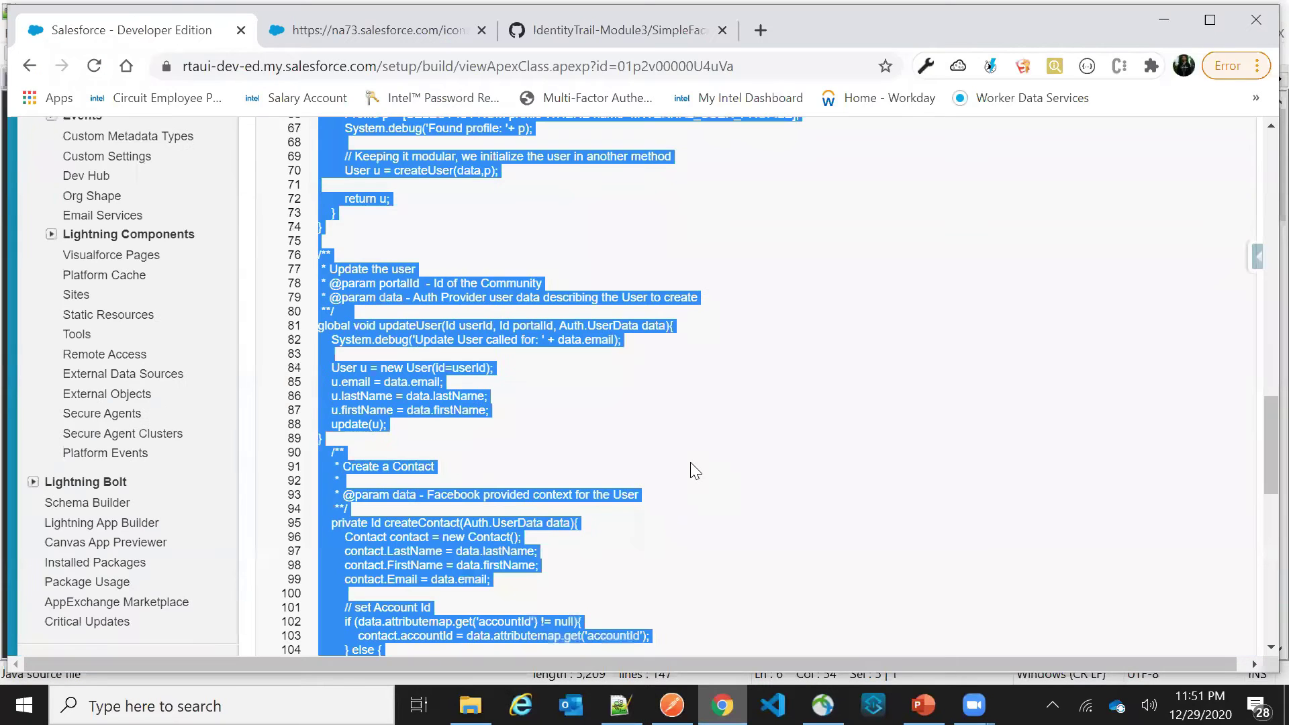
pyautogui.scroll(20, 695, 470)
pyautogui.click(948, 153)
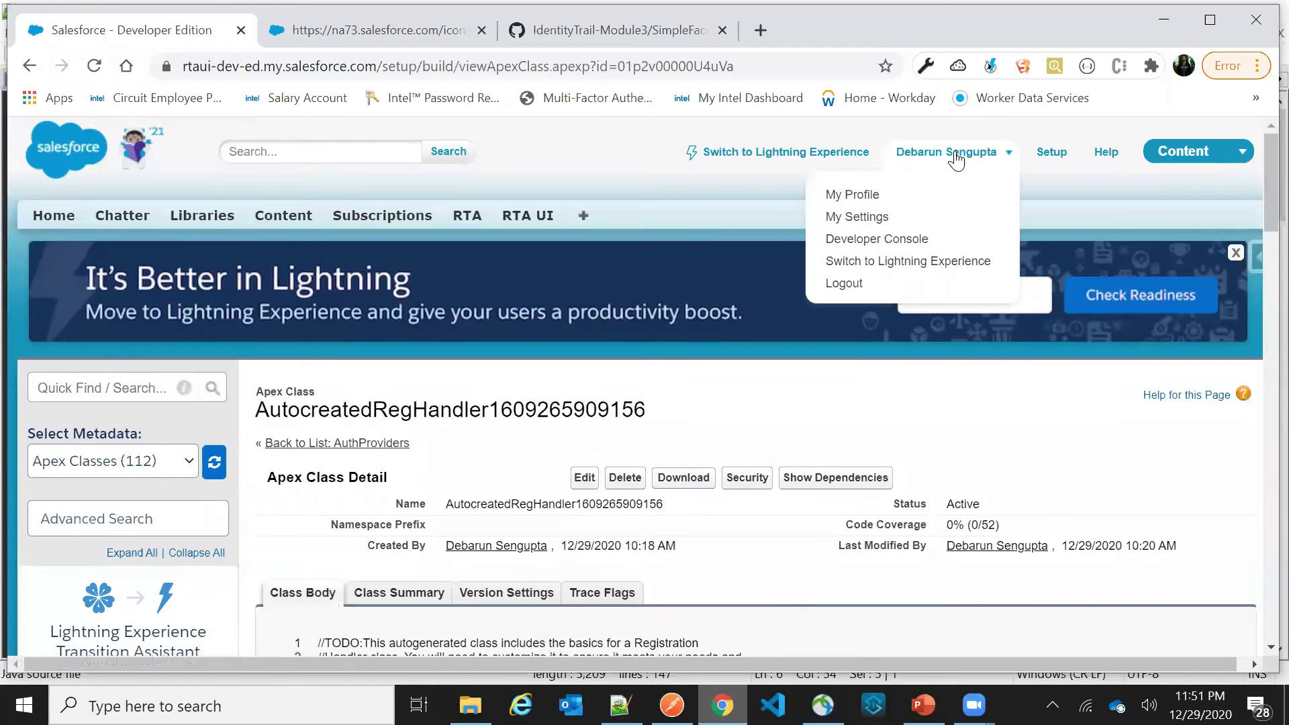
pyautogui.click(863, 285)
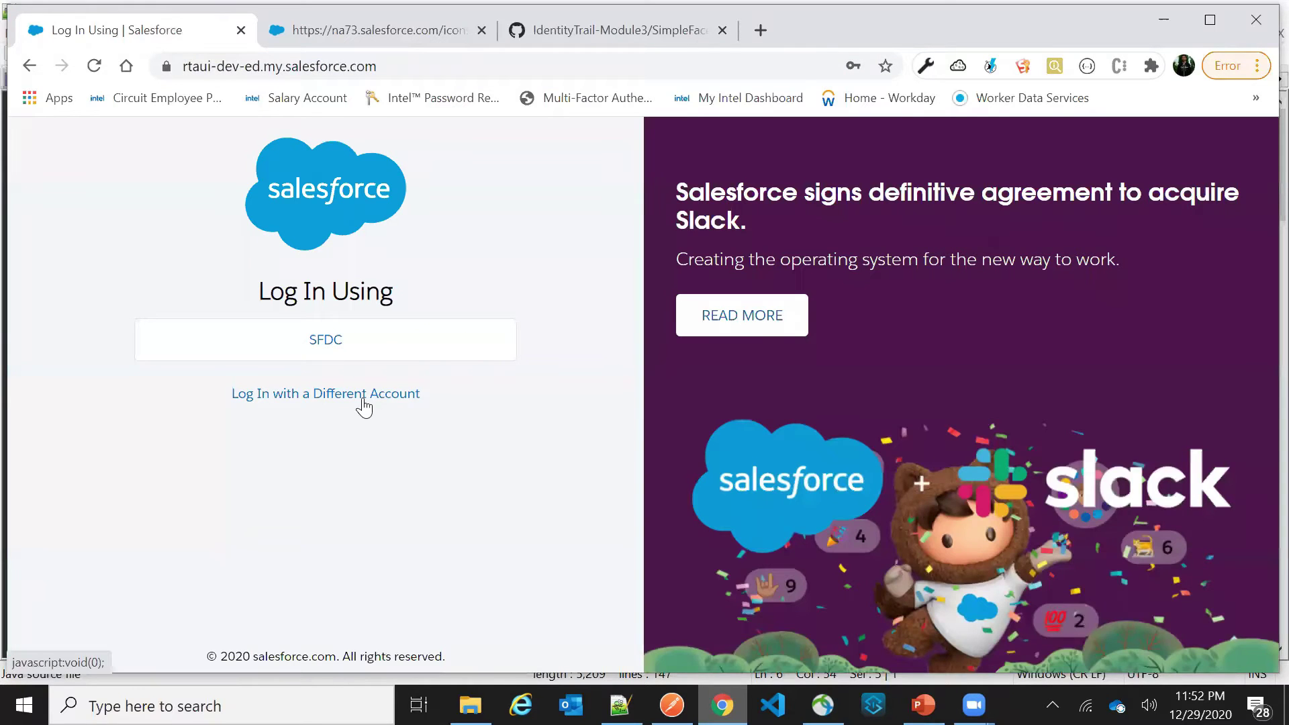
pyautogui.click(356, 396)
pyautogui.scroll(-4, 376, 470)
pyautogui.click(356, 495)
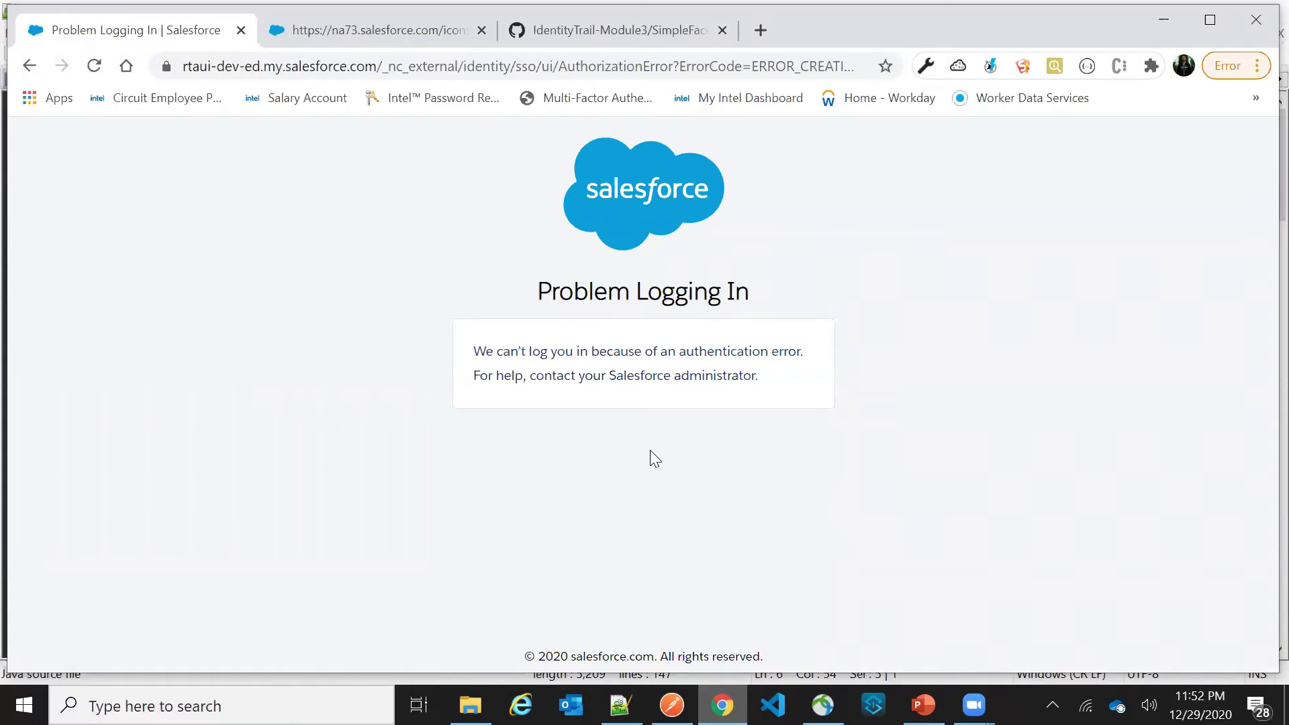
# Read the ERROR_CREATING_USER Duplicate Username error in the address, then go to the icons page
pyautogui.hotkey('ctrl', 'l')
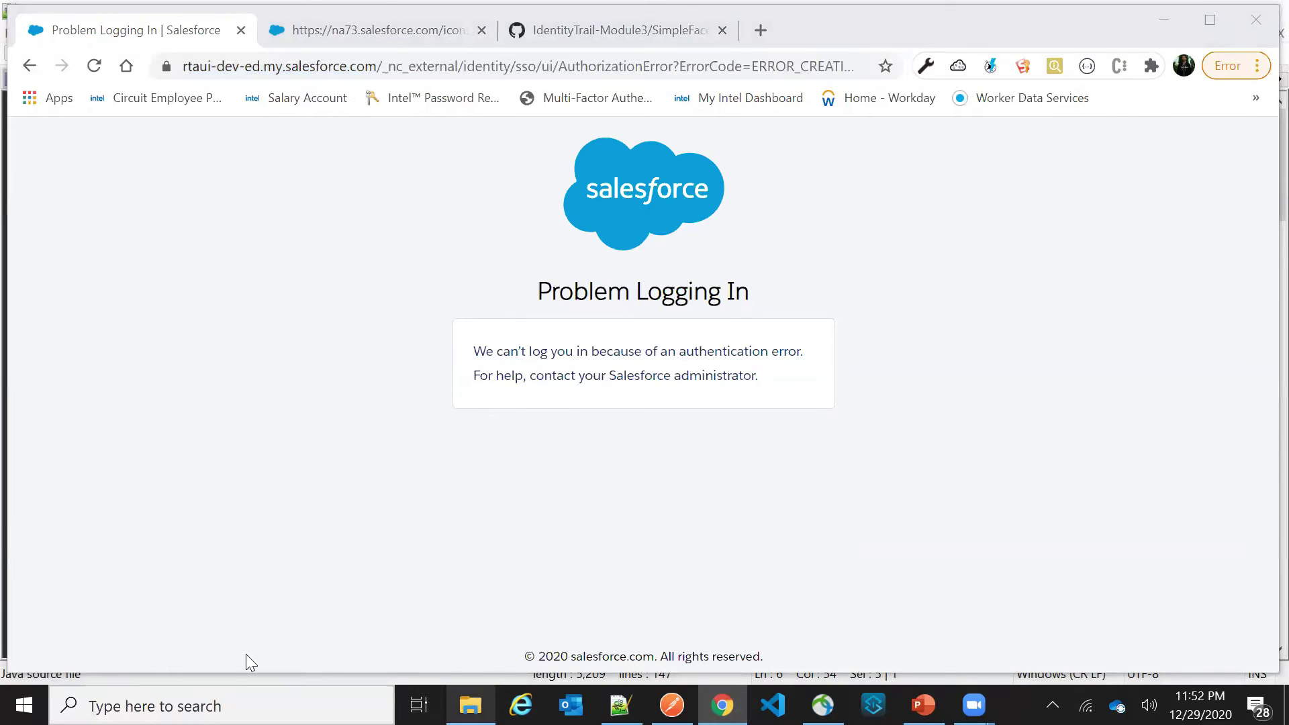
pyautogui.hotkey('alt', 'Tab')
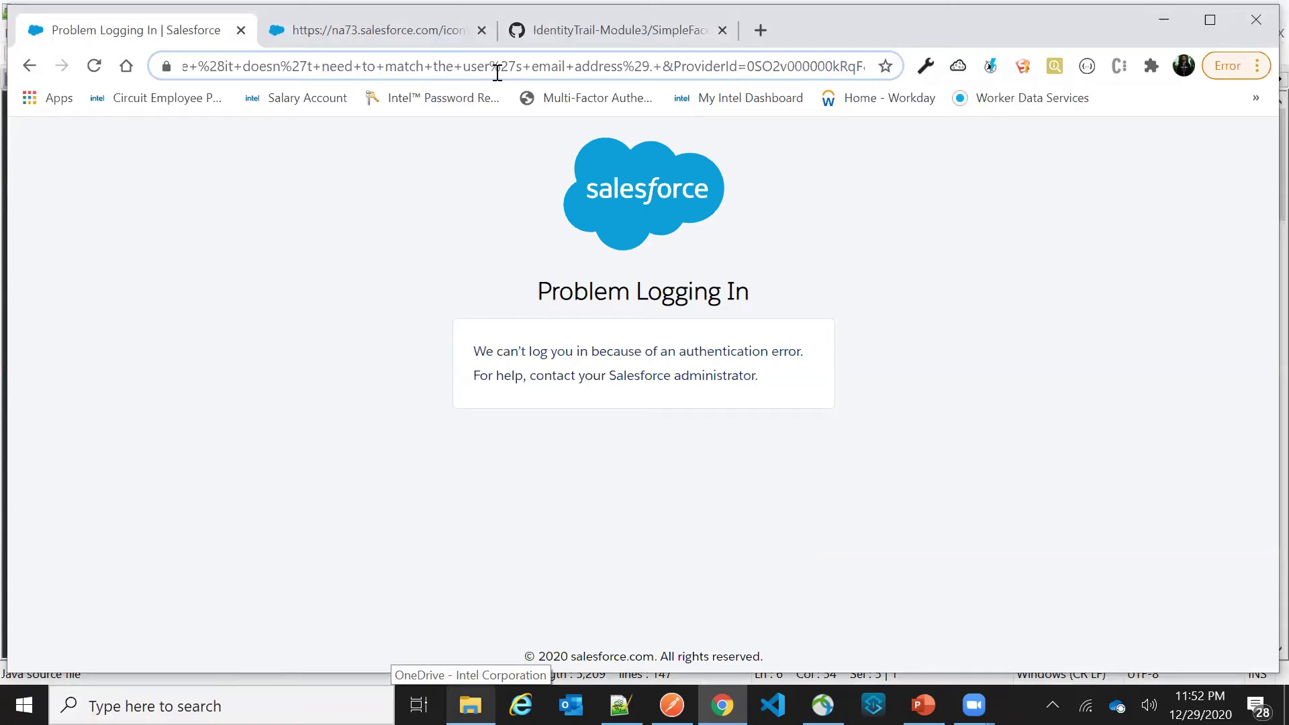
pyautogui.click(787, 67)
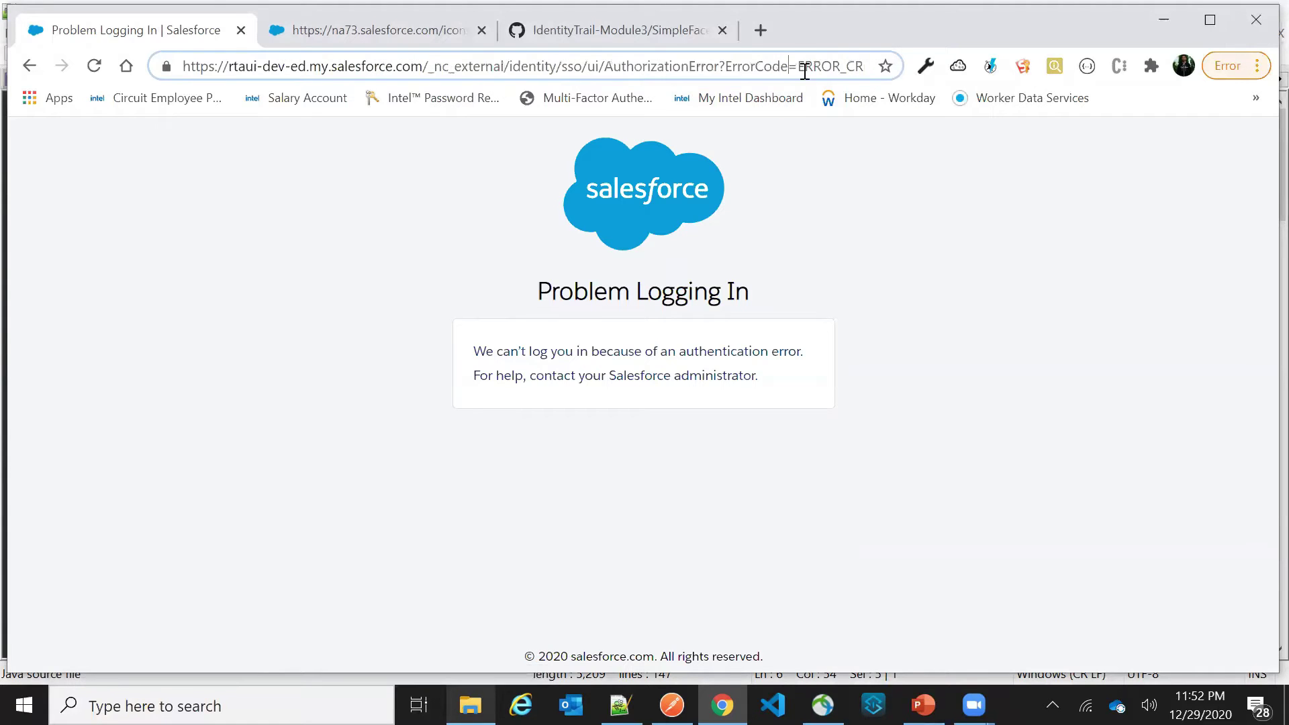
pyautogui.press('Right')
pyautogui.press('Right')
pyautogui.press('Right')
pyautogui.press('Right')
pyautogui.press('Right')
pyautogui.press('Right')
pyautogui.press('Right')
pyautogui.press('Right')
pyautogui.press('Right')
pyautogui.press('Right')
pyautogui.press('Right')
pyautogui.press('Right')
pyautogui.press('Right')
pyautogui.press('Right')
pyautogui.press('Right')
pyautogui.press('Right')
pyautogui.press('Right')
pyautogui.press('Right')
pyautogui.press('Right')
pyautogui.press('Right')
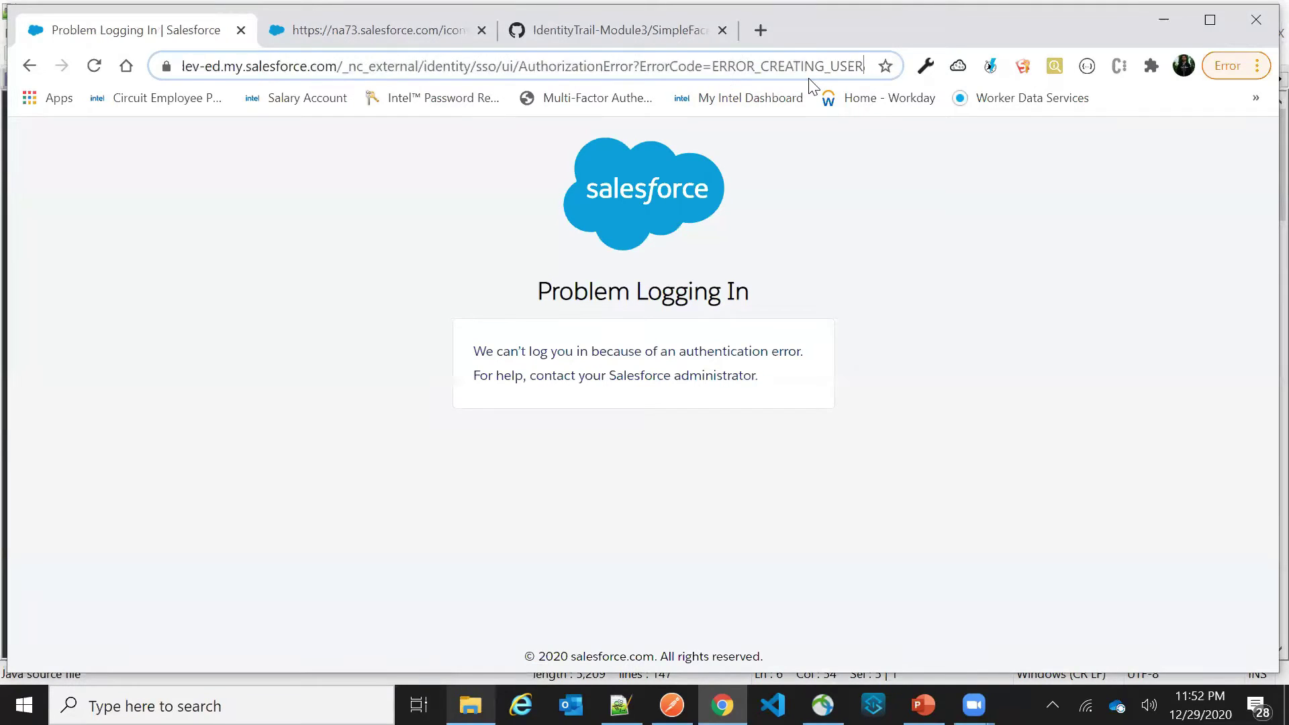
pyautogui.press('Right')
pyautogui.press('Right')
pyautogui.press('Right')
pyautogui.press('Right')
pyautogui.press('Right')
pyautogui.press('Right')
pyautogui.press('Right')
pyautogui.press('Right')
pyautogui.press('Right')
pyautogui.press('Right')
pyautogui.press('Right')
pyautogui.press('Right')
pyautogui.press('Right')
pyautogui.press('Right')
pyautogui.press('Right')
pyautogui.press('Right')
pyautogui.press('Right')
pyautogui.press('Right')
pyautogui.press('Right')
pyautogui.press('Right')
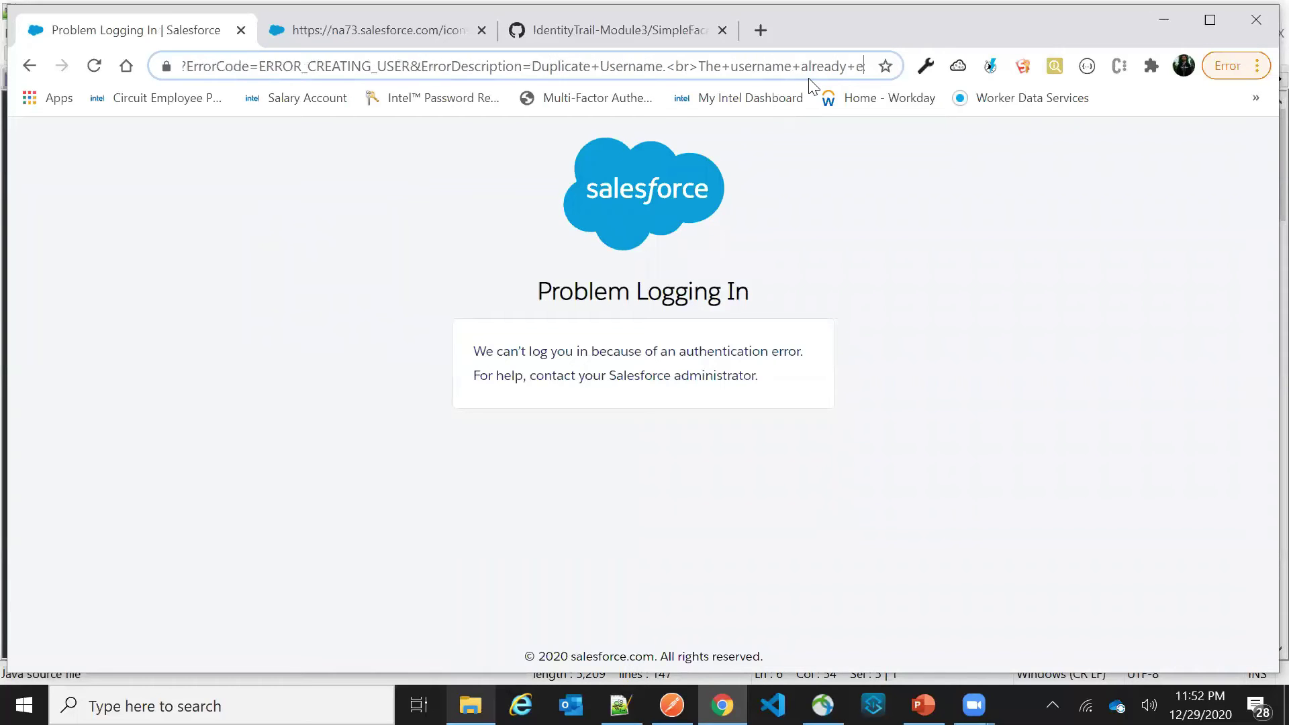
pyautogui.press('Right')
pyautogui.press('Right')
pyautogui.press('Right')
pyautogui.press('Right')
pyautogui.press('Right')
pyautogui.press('Right')
pyautogui.press('Right')
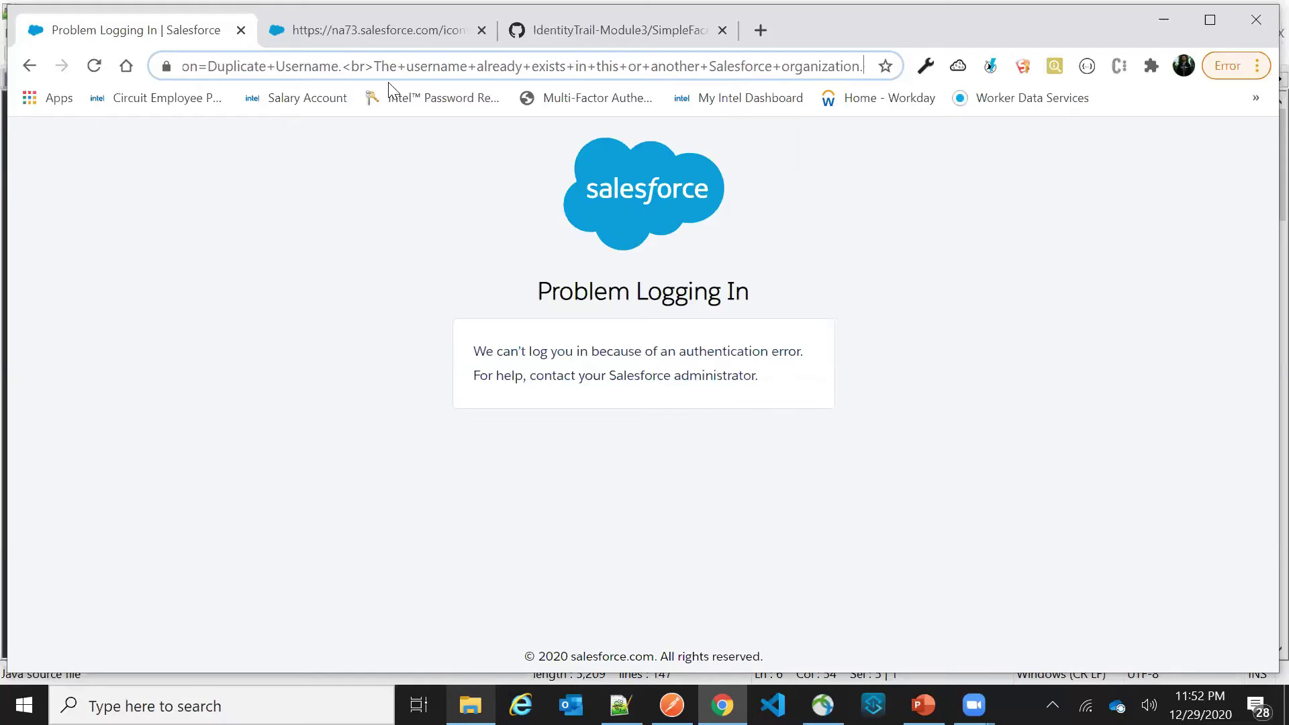
pyautogui.click(335, 37)
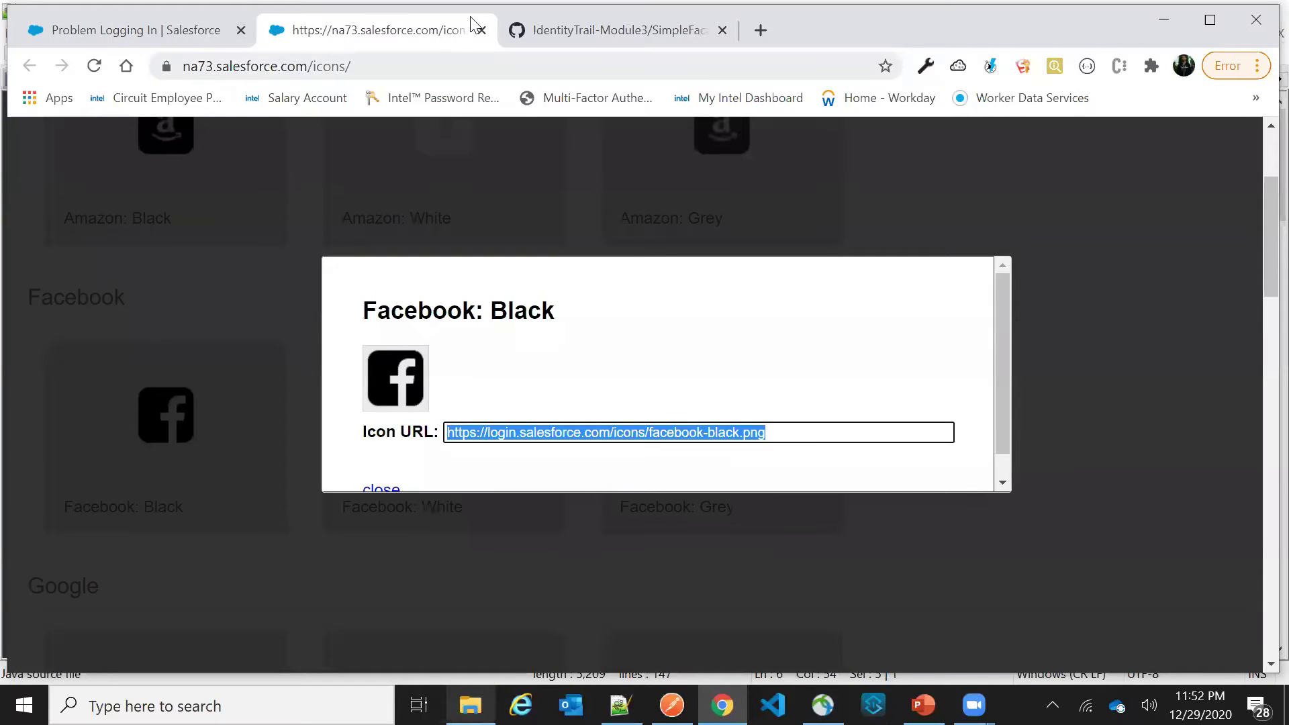
# Close the icons page, reload the org's login page in a new tab, and sign in with SFDC
pyautogui.hotkey('ctrl', 'shift', 'Tab')
pyautogui.click(355, 30)
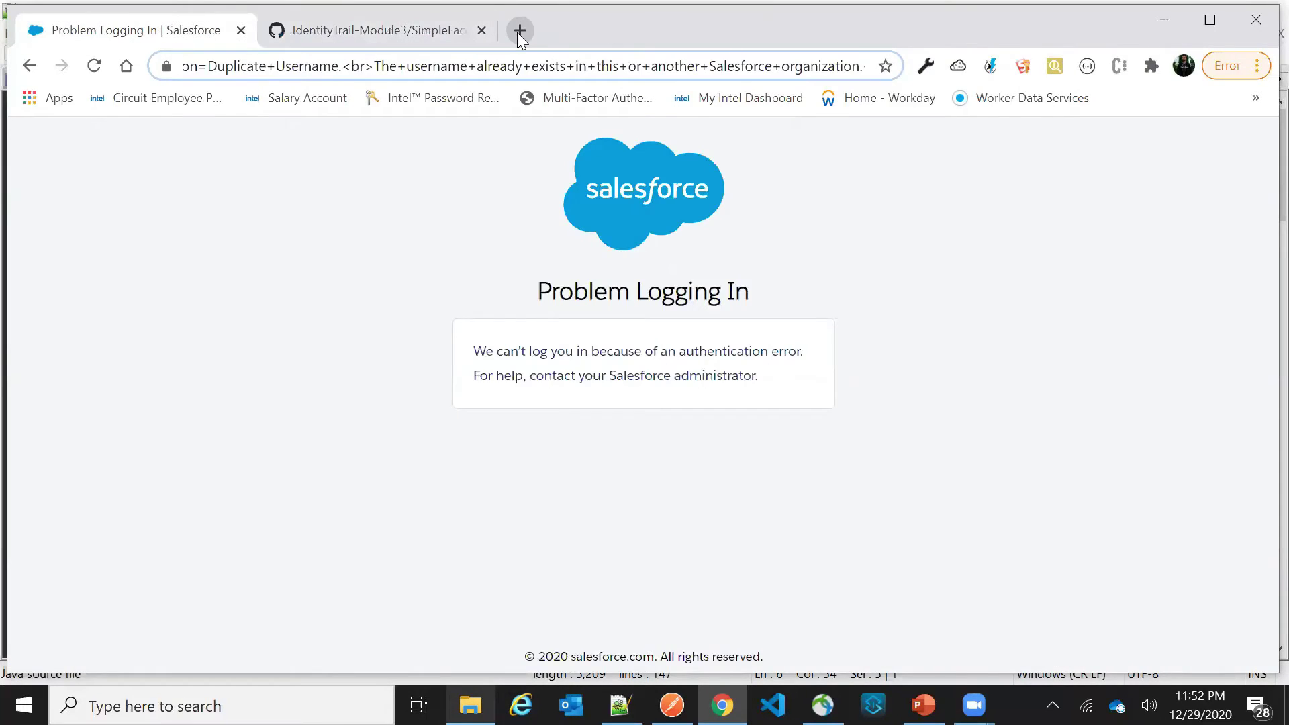
pyautogui.click(517, 30)
pyautogui.write('rta')
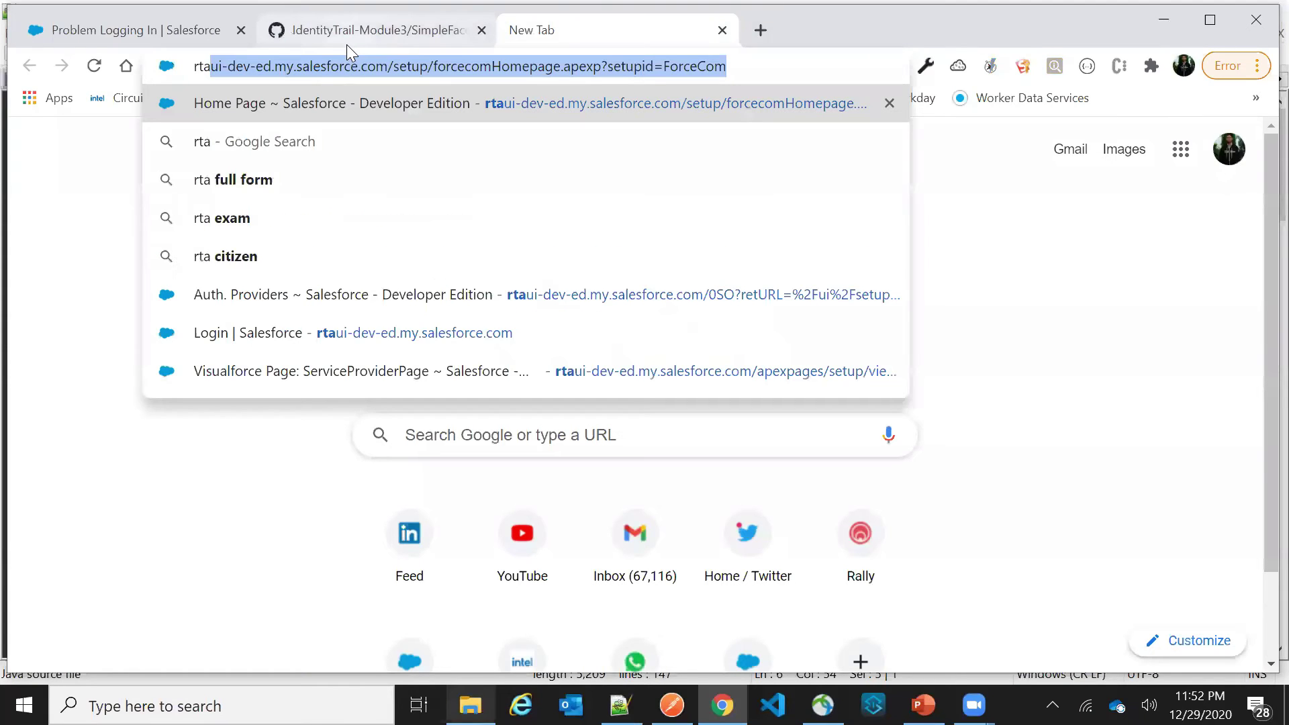
pyautogui.write('ui')
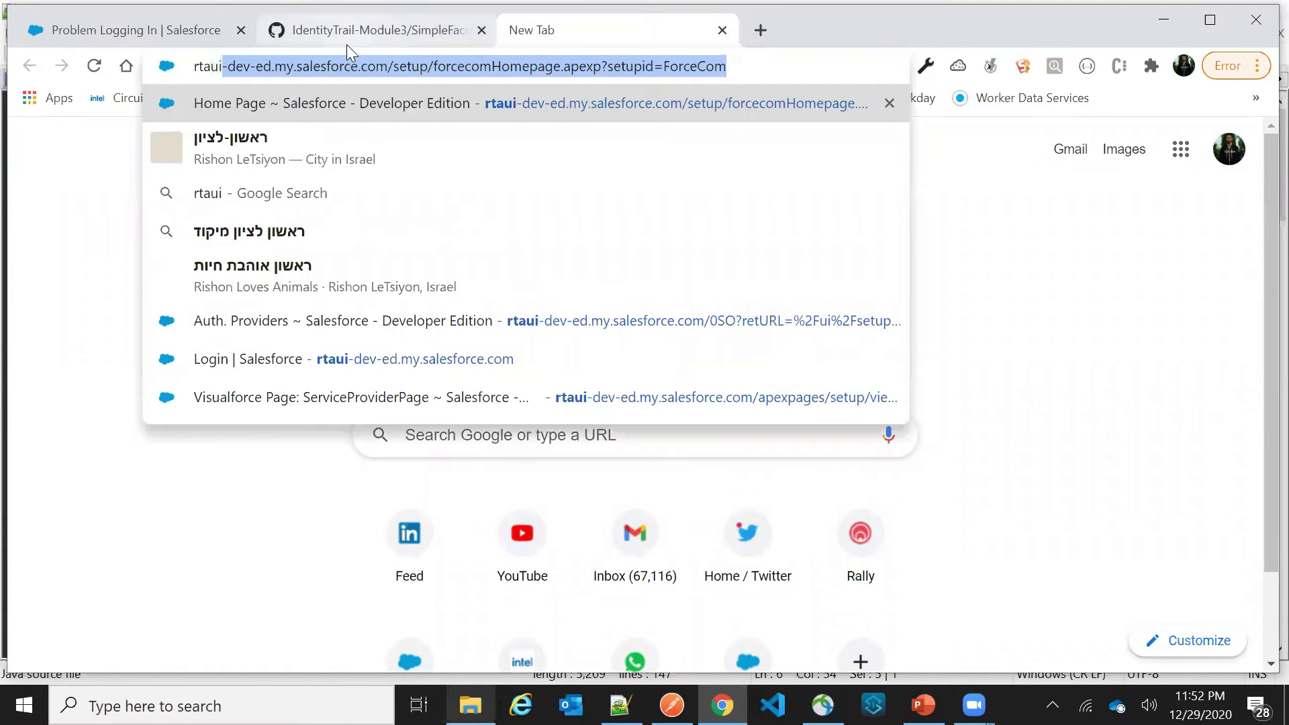
pyautogui.press('Return')
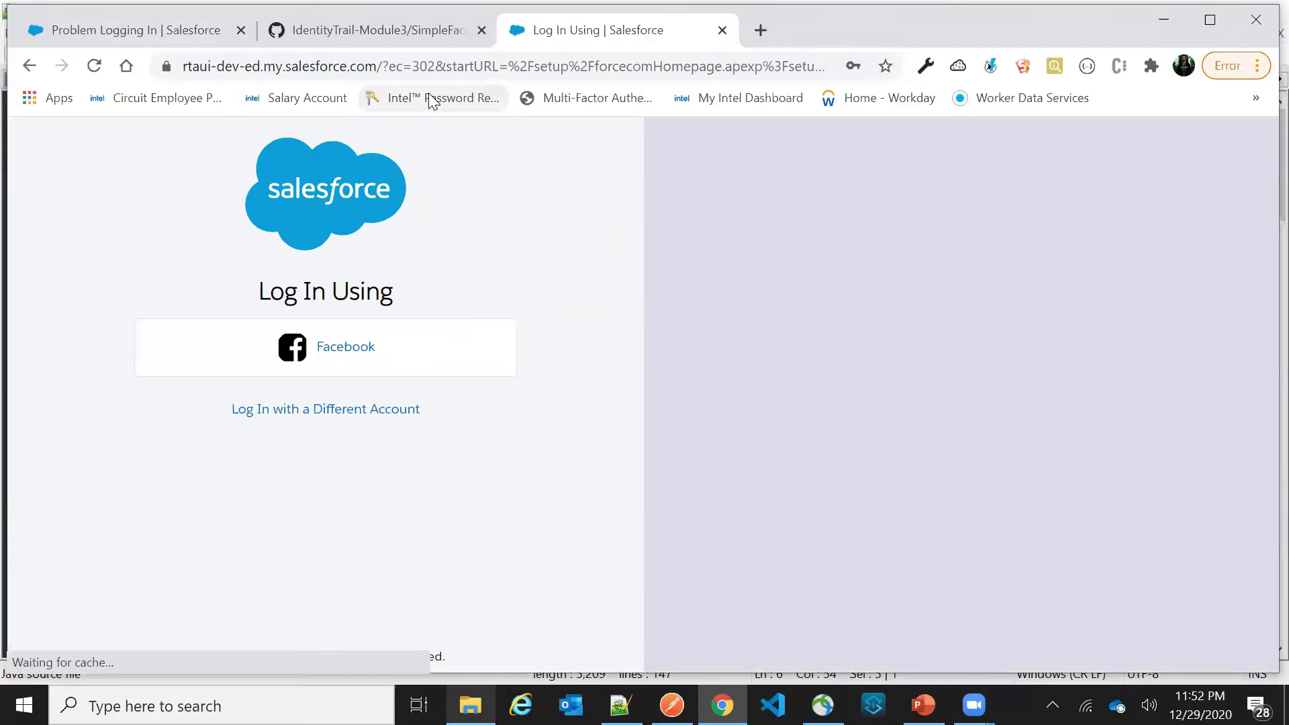
pyautogui.click(336, 414)
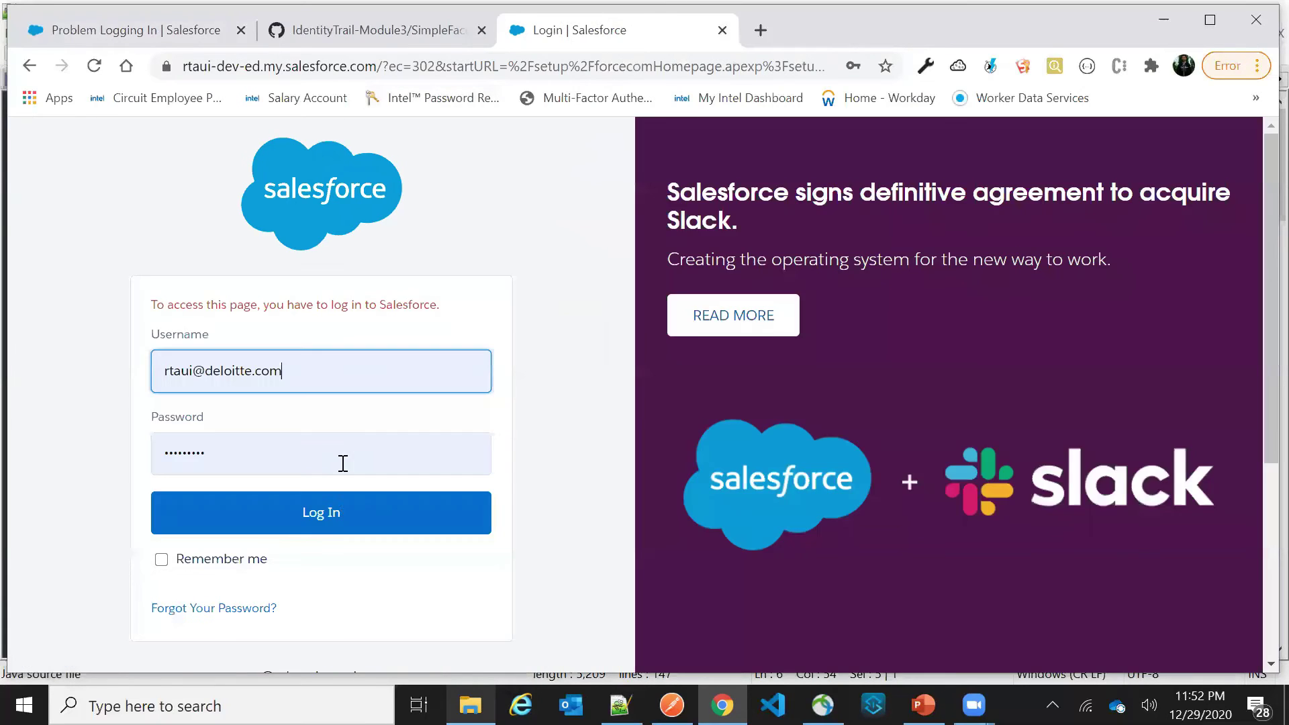
pyautogui.scroll(-3, 342, 461)
pyautogui.scroll(-2, 365, 504)
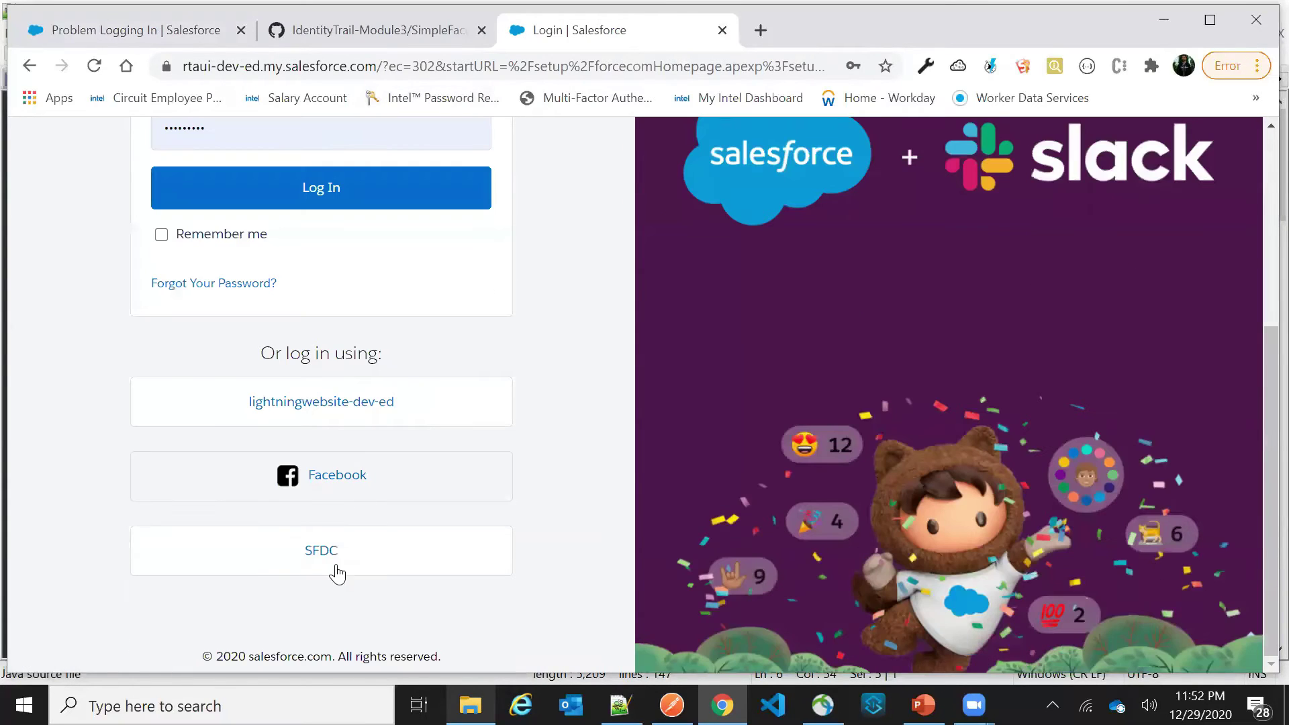
pyautogui.click(398, 531)
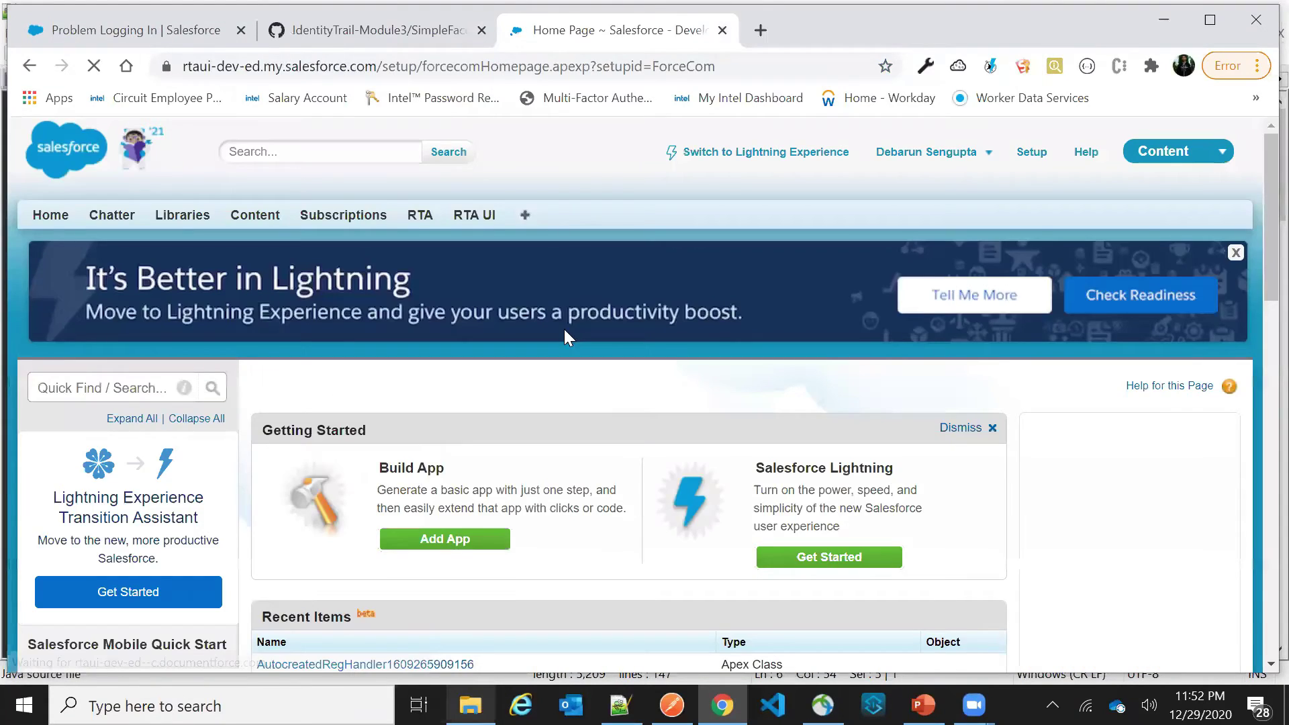
pyautogui.scroll(-4, 596, 202)
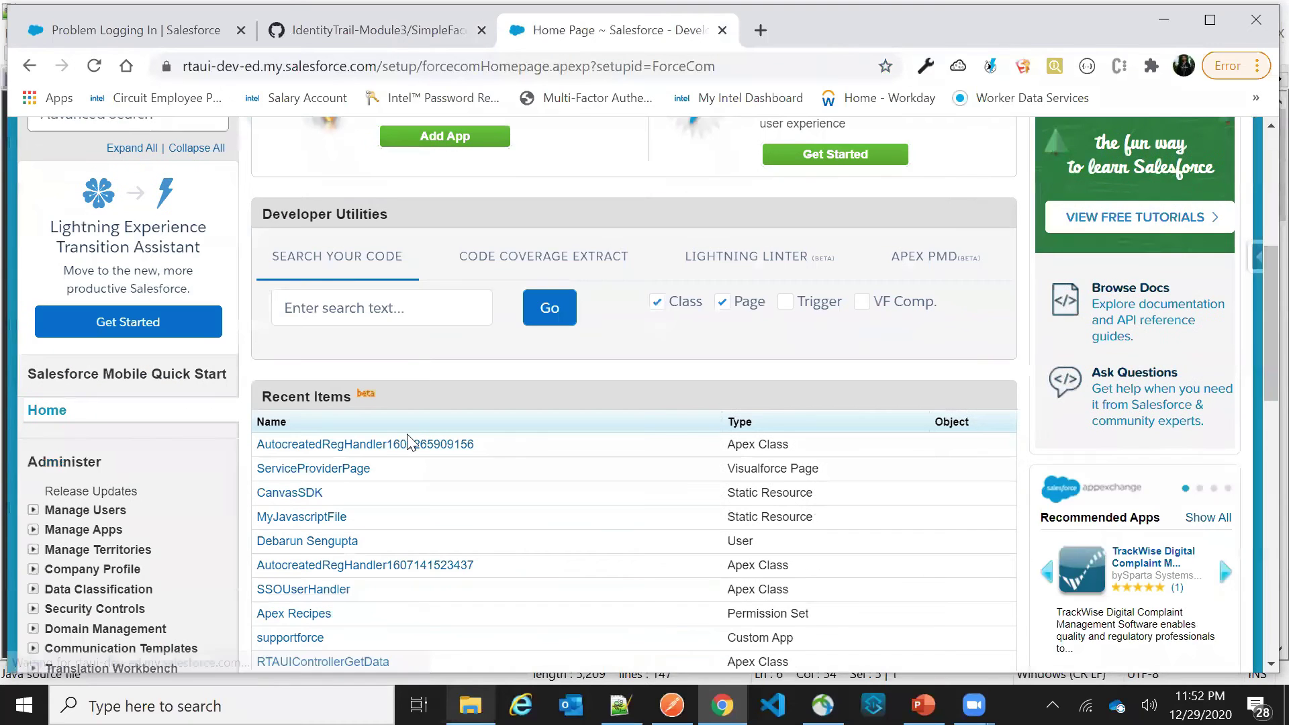
pyautogui.click(405, 443)
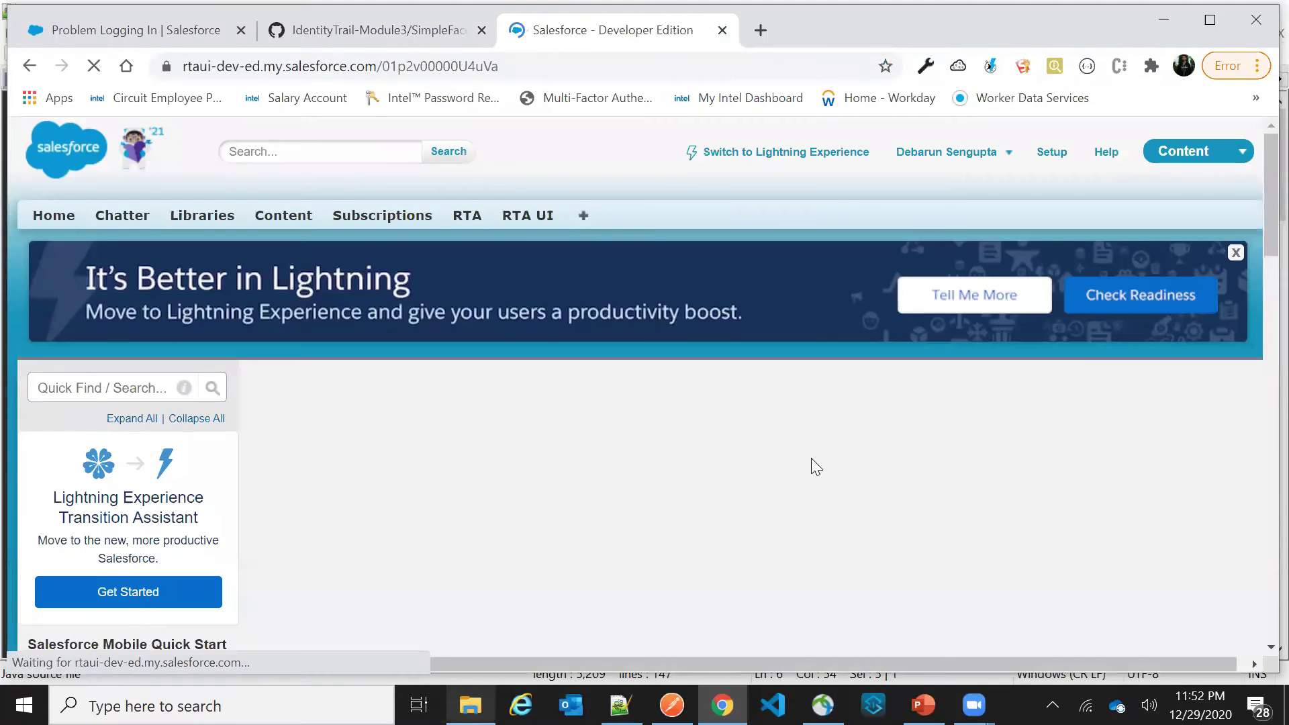
pyautogui.click(584, 453)
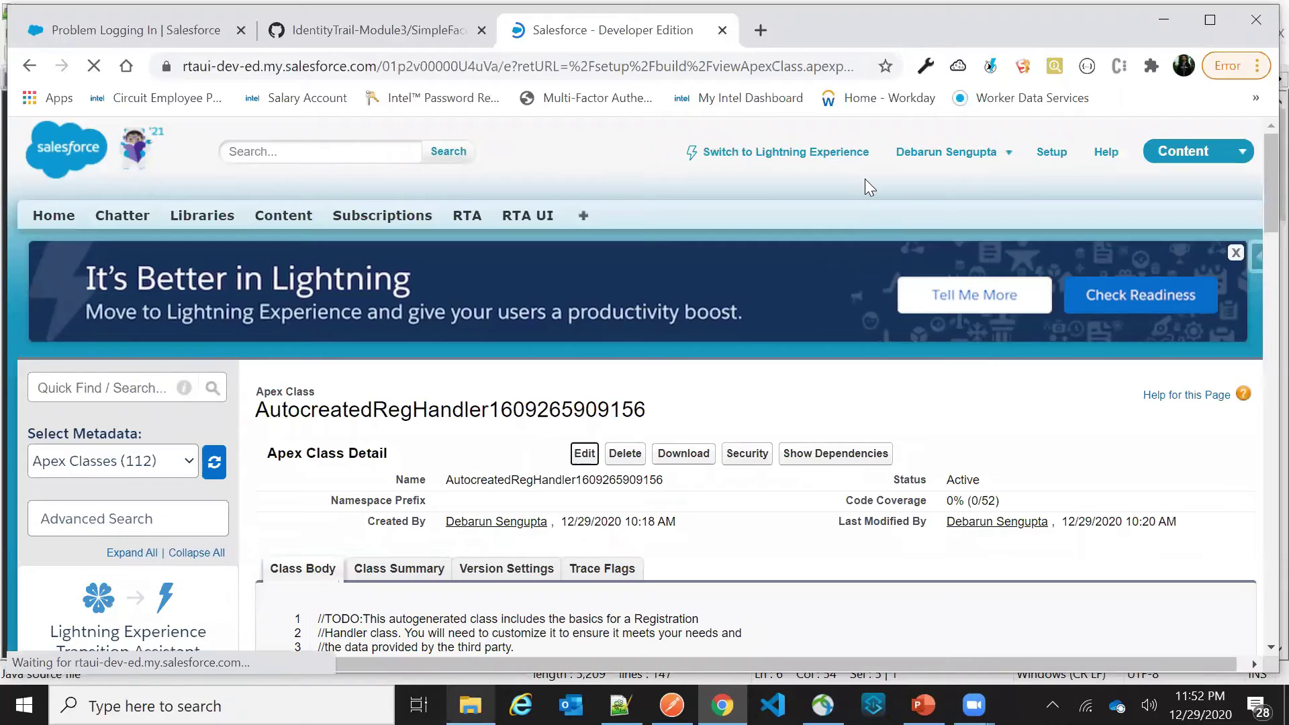
pyautogui.scroll(-3, 865, 178)
pyautogui.scroll(15, 682, 436)
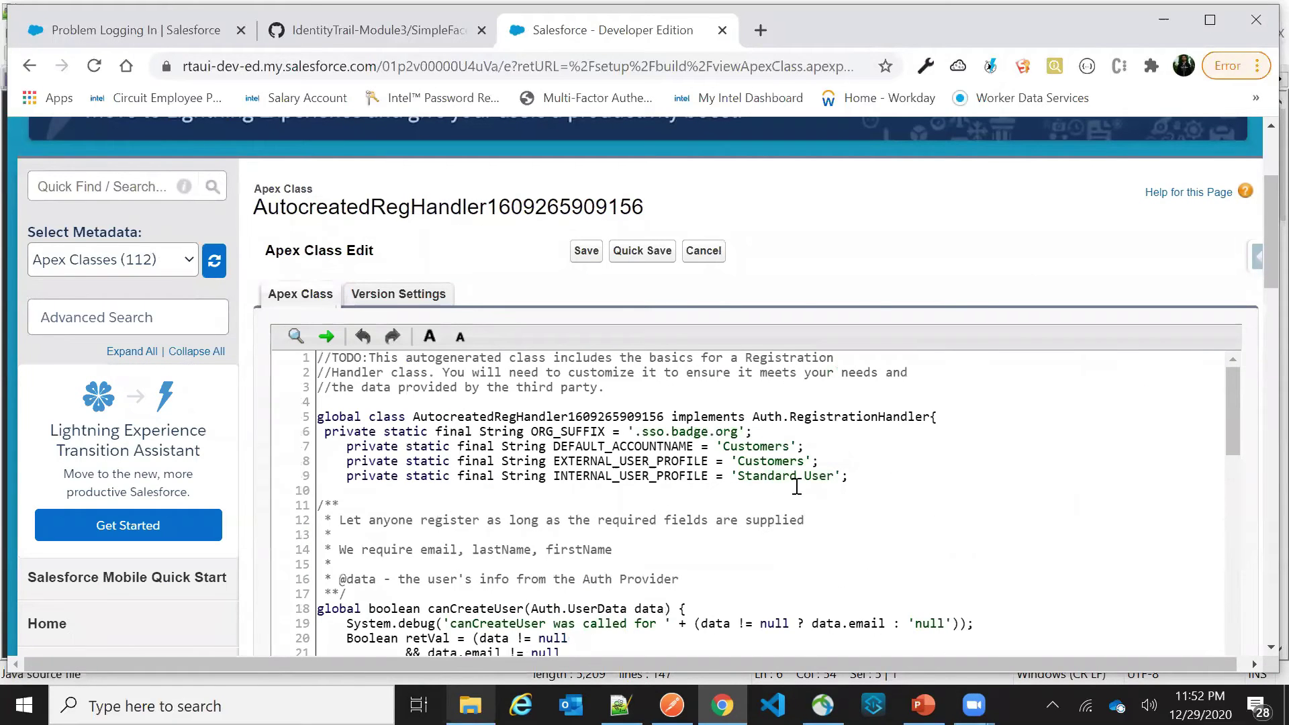
pyautogui.click(710, 433)
pyautogui.write('1')
pyautogui.hotkey('ctrl', 's')
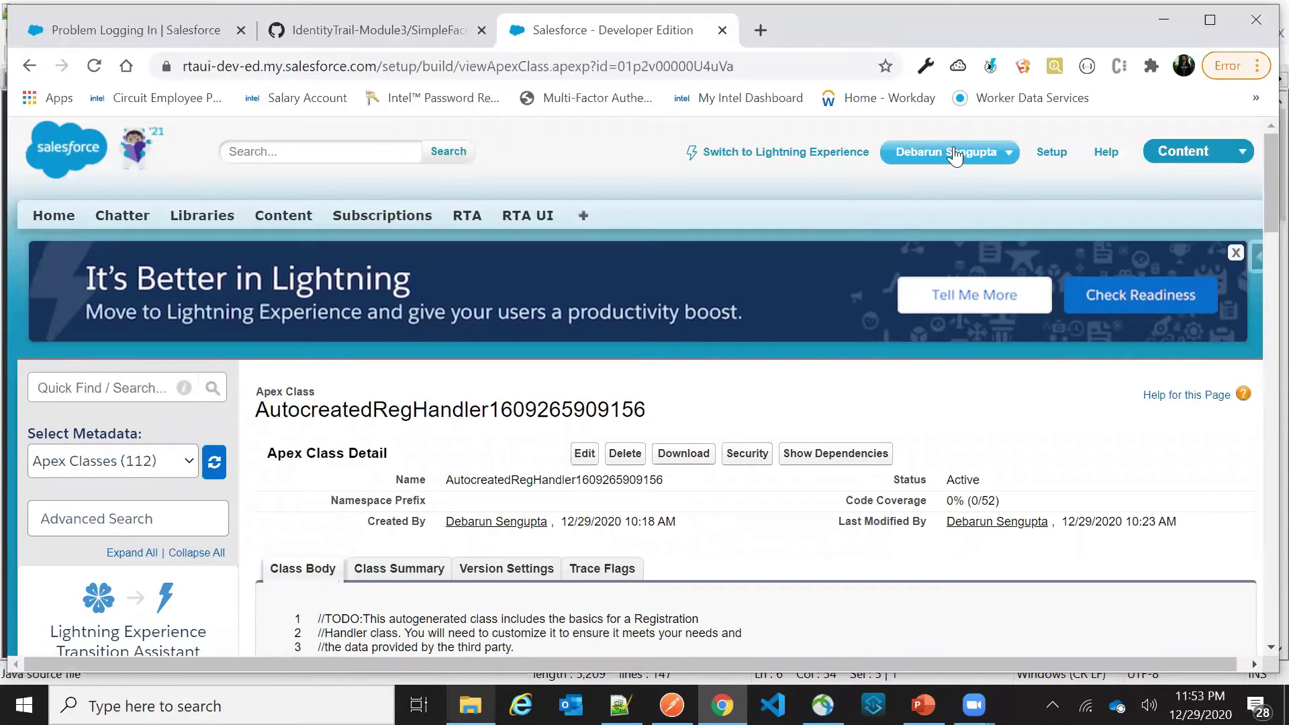
pyautogui.click(953, 153)
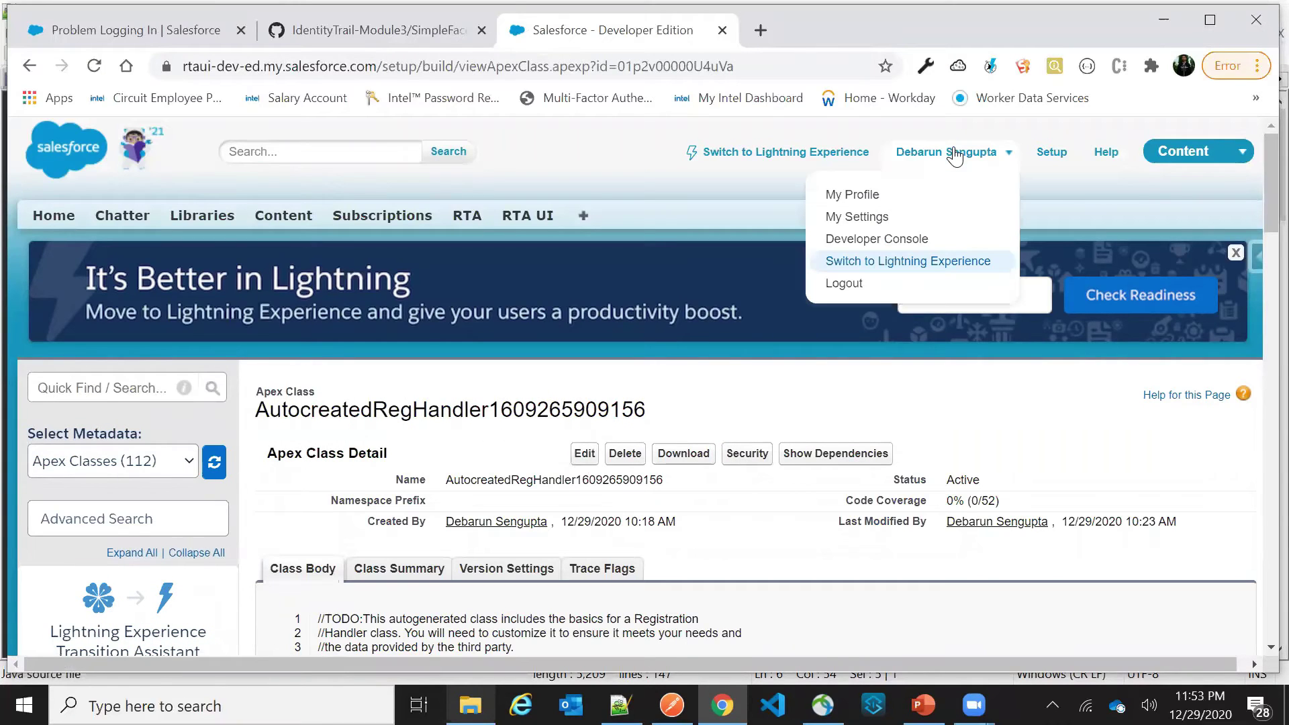
# Log out, sign in with Facebook, and skip mobile phone registration to reach the Lightning Sales Home page
pyautogui.click(843, 283)
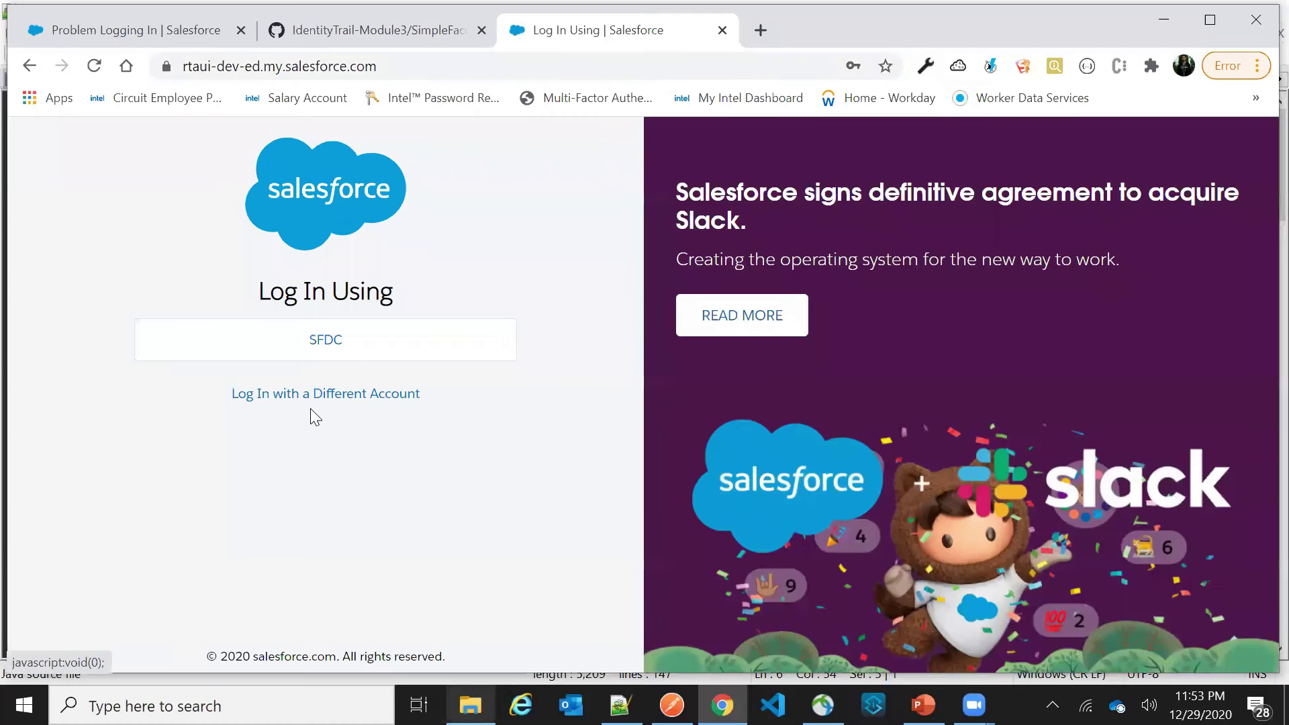
pyautogui.click(307, 397)
pyautogui.scroll(-3, 322, 578)
pyautogui.click(317, 588)
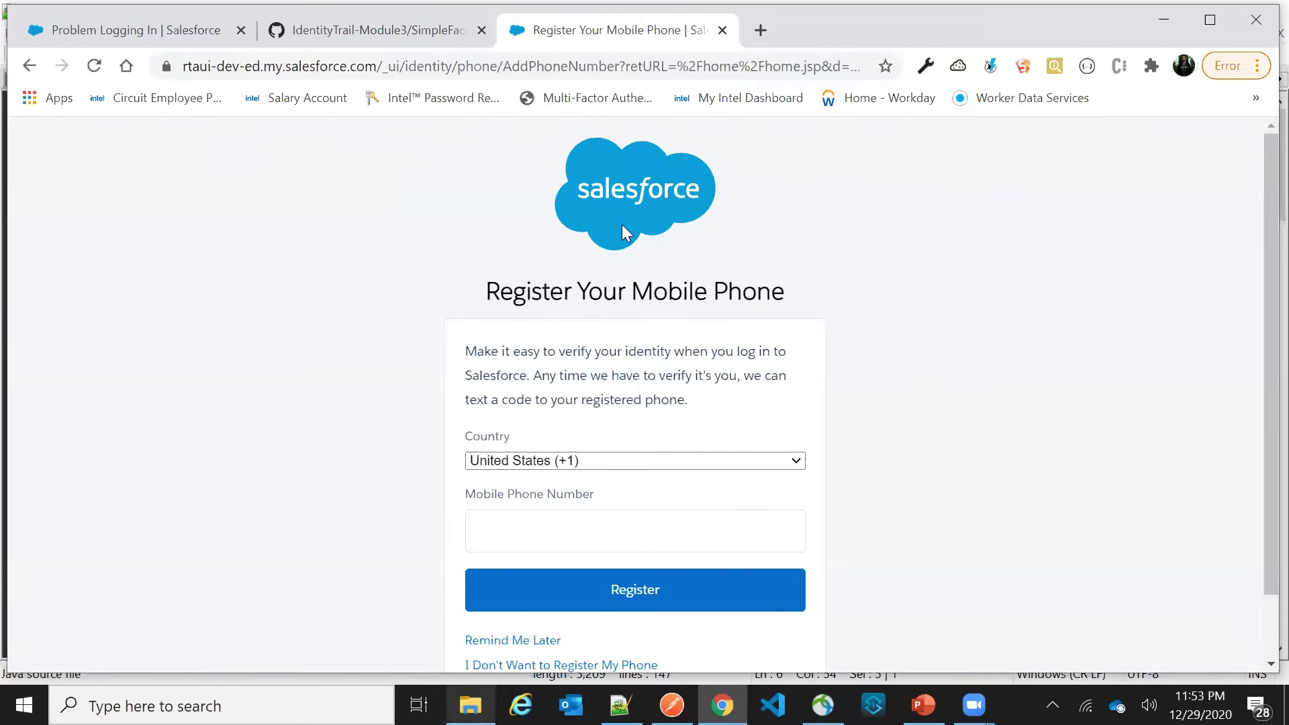
pyautogui.scroll(-2, 528, 560)
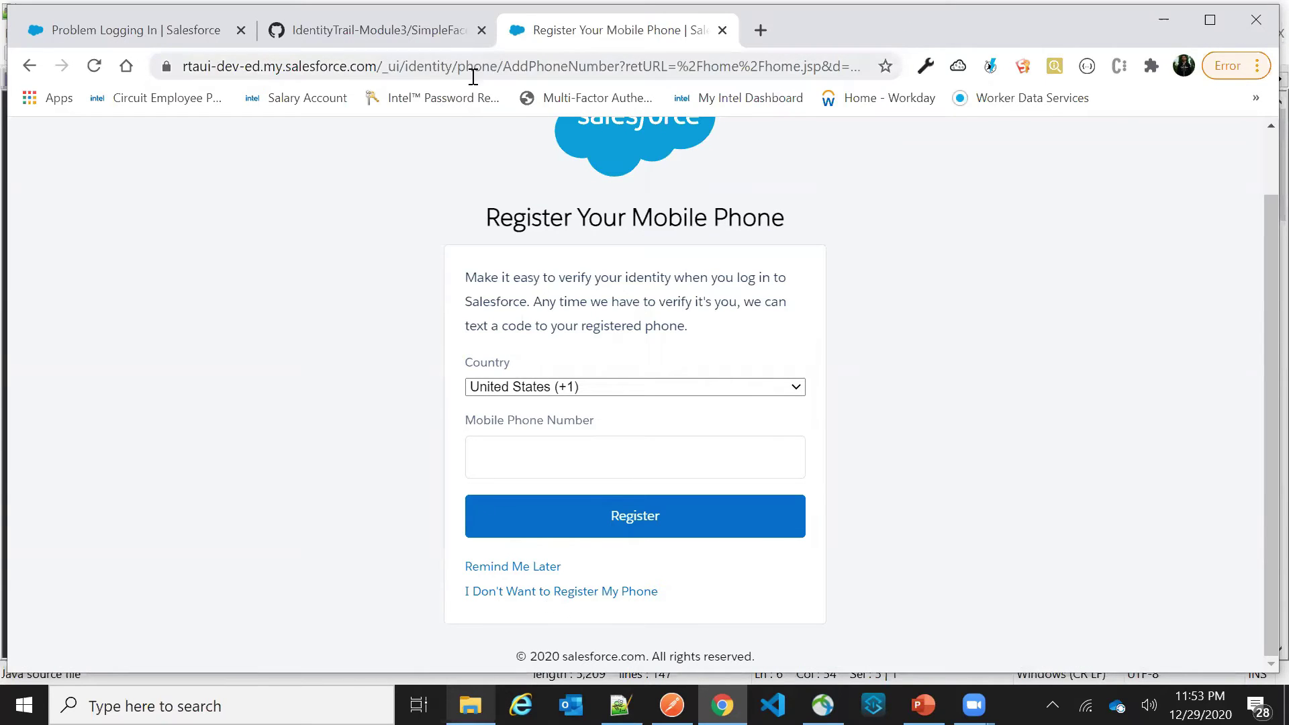
pyautogui.click(550, 592)
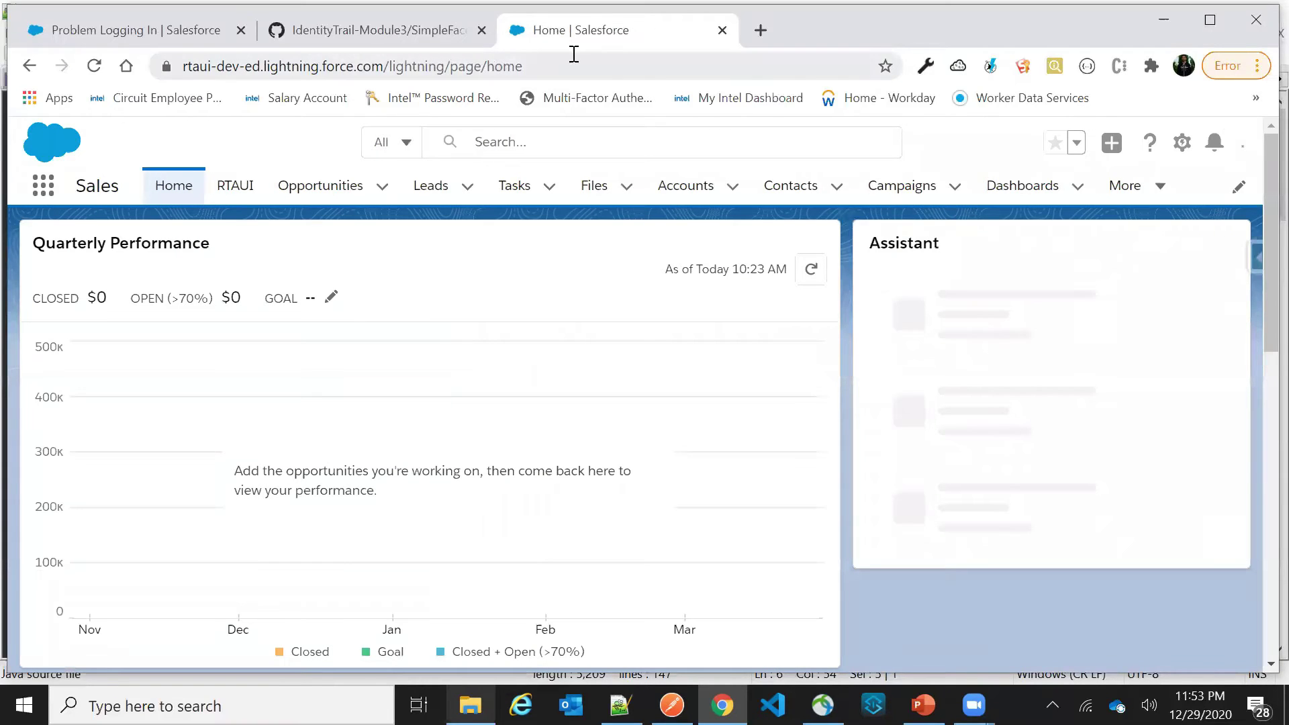
pyautogui.click(561, 62)
pyautogui.hotkey('ctrl', 'c')
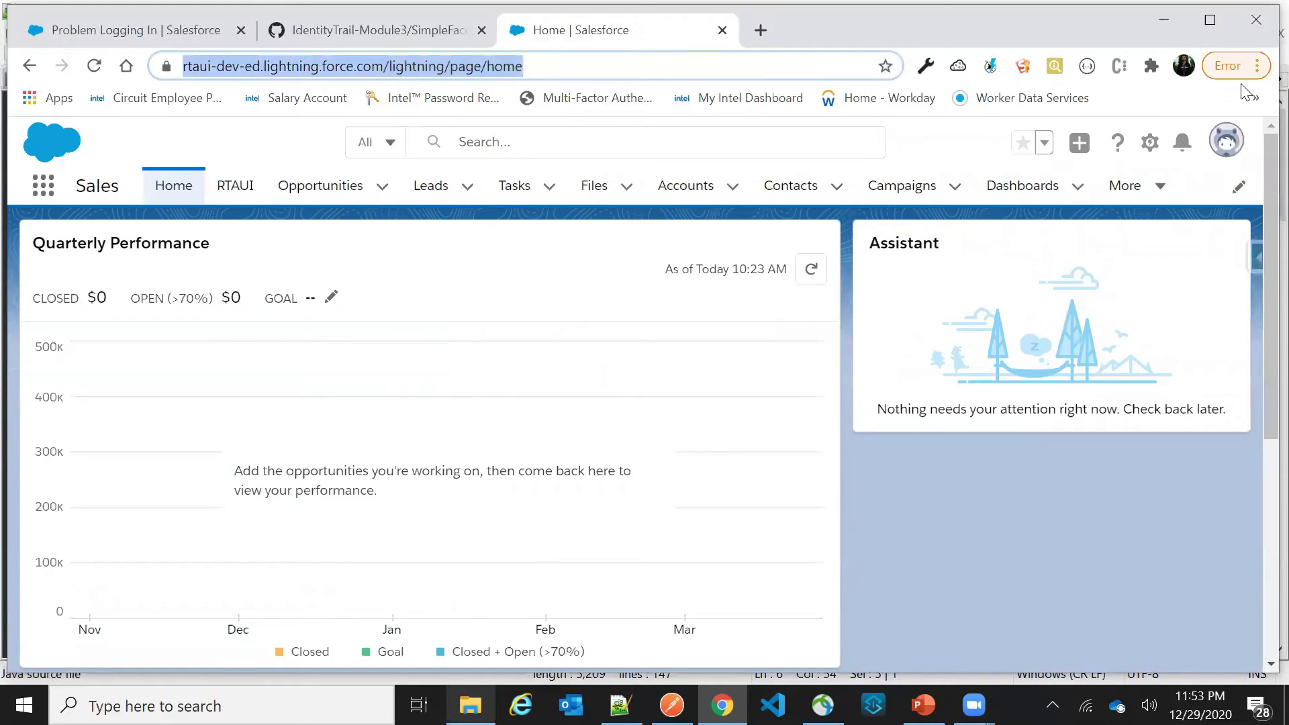
pyautogui.click(1248, 91)
pyautogui.click(1257, 65)
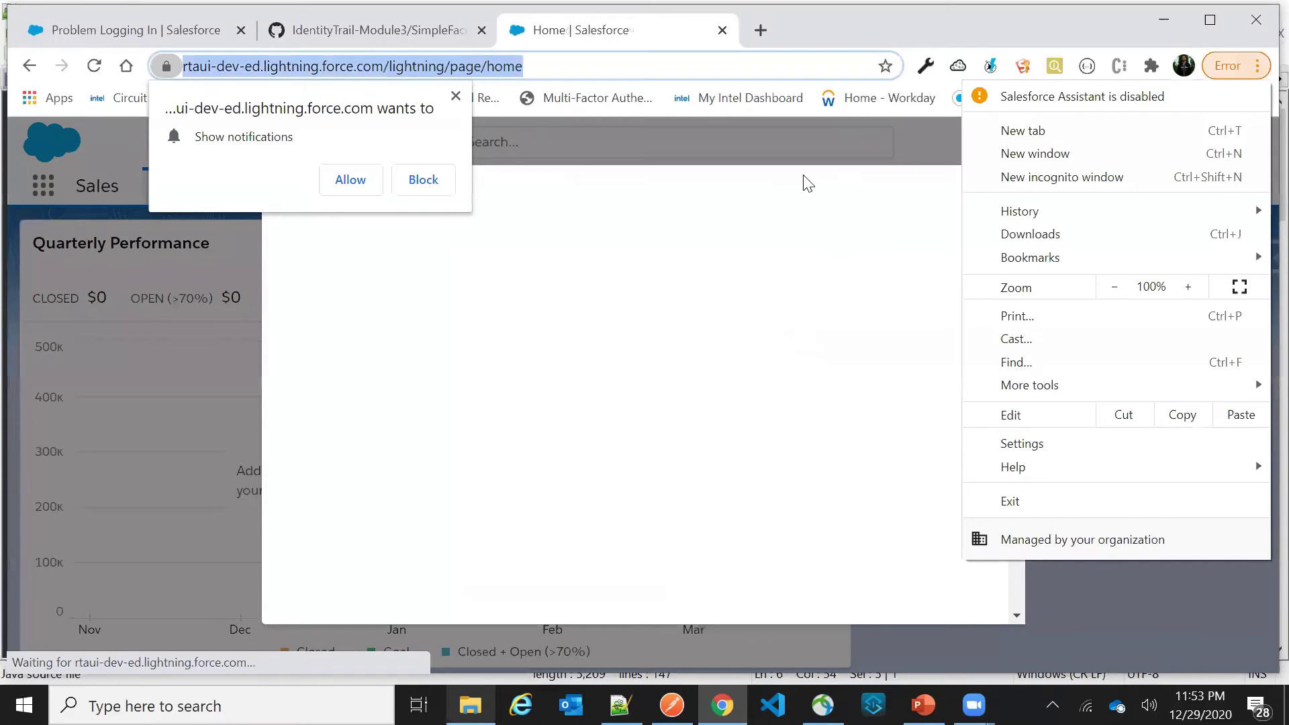
# Close the blank modal and load the org's home address in a new incognito window
pyautogui.click(805, 183)
pyautogui.click(1014, 155)
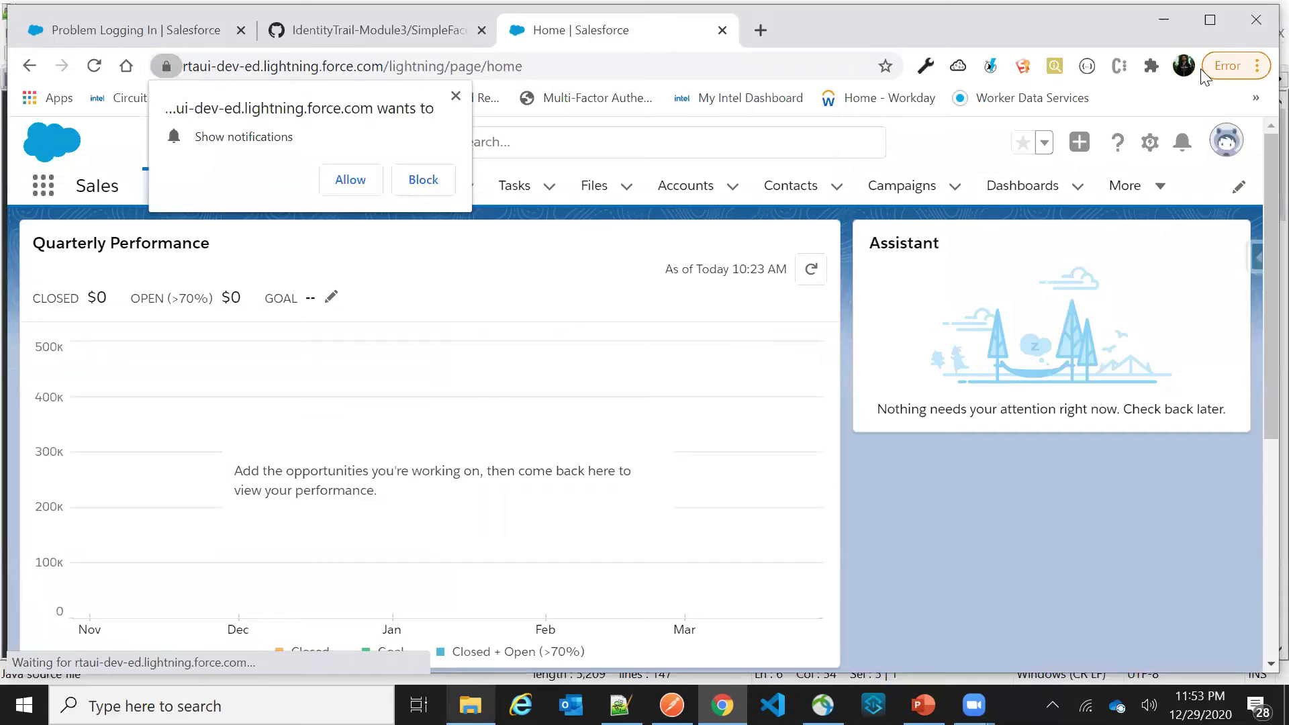
pyautogui.click(1256, 100)
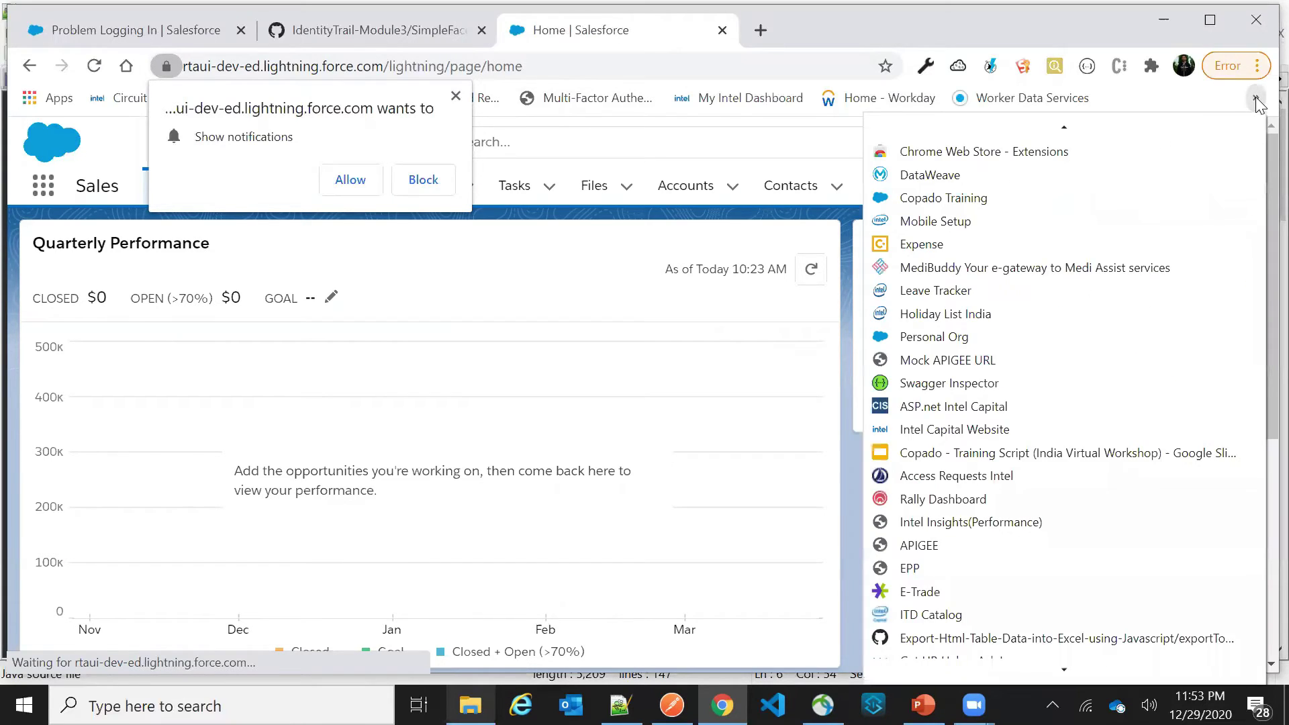
pyautogui.click(1257, 66)
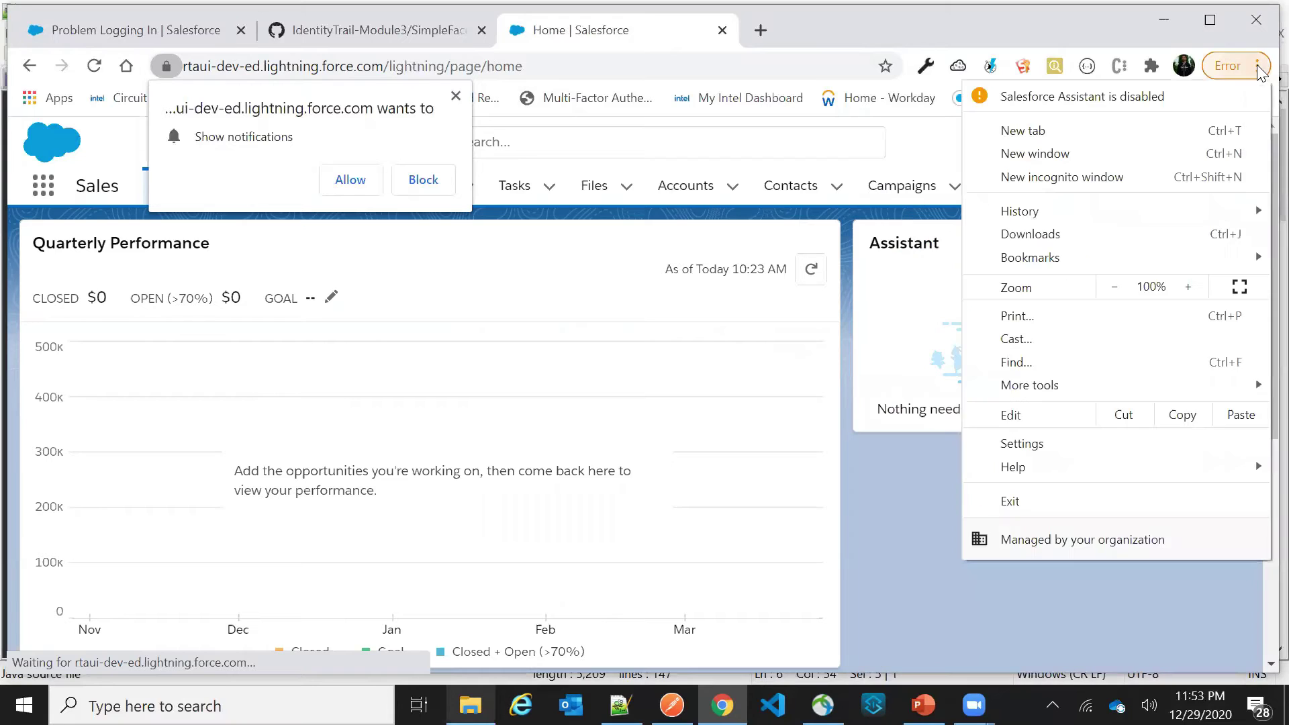
pyautogui.click(1097, 180)
pyautogui.hotkey('ctrl', 'v')
pyautogui.press('Return')
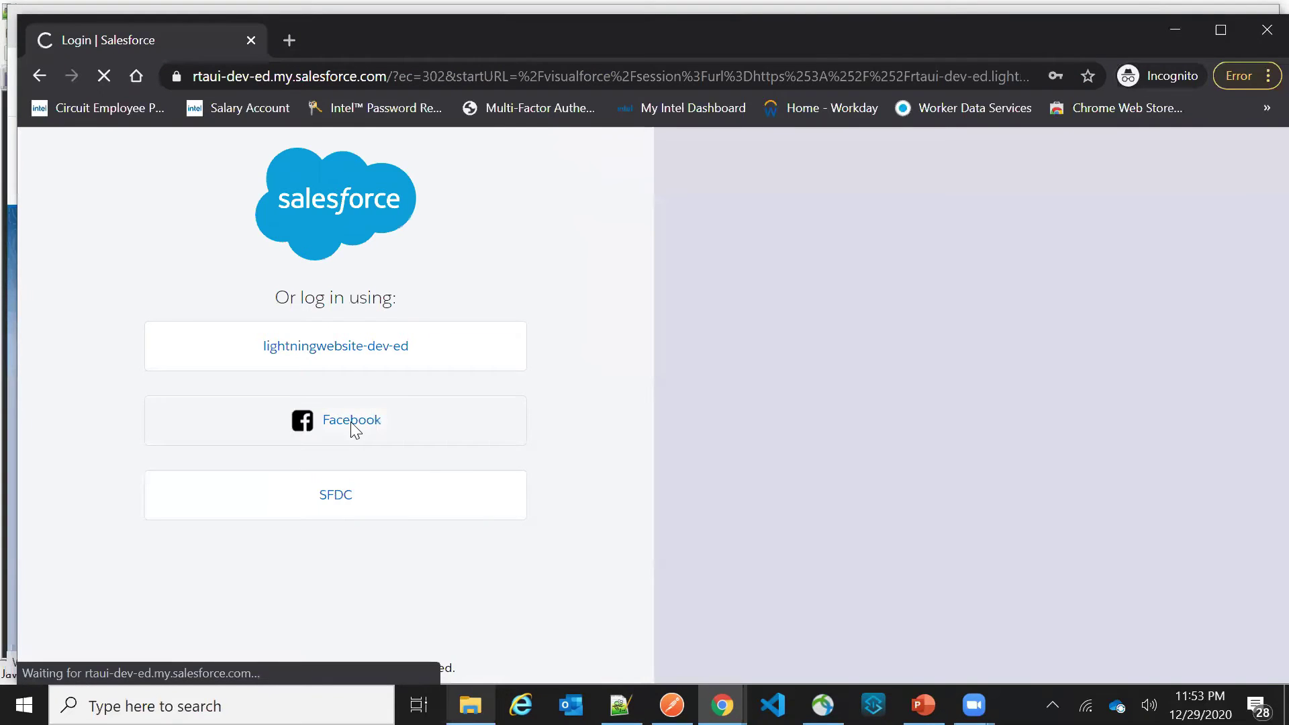
pyautogui.scroll(-4, 331, 456)
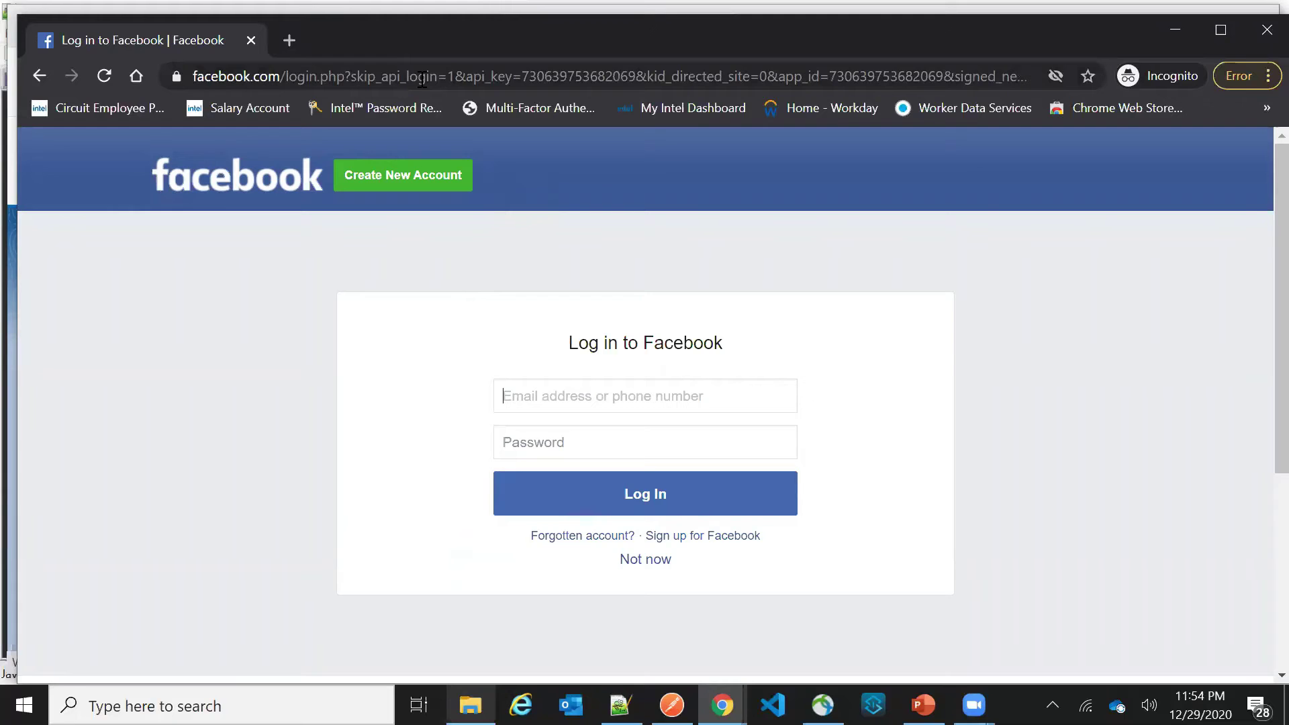
# Return to the original browser window's Problem Logging In tab
pyautogui.press('super+6')
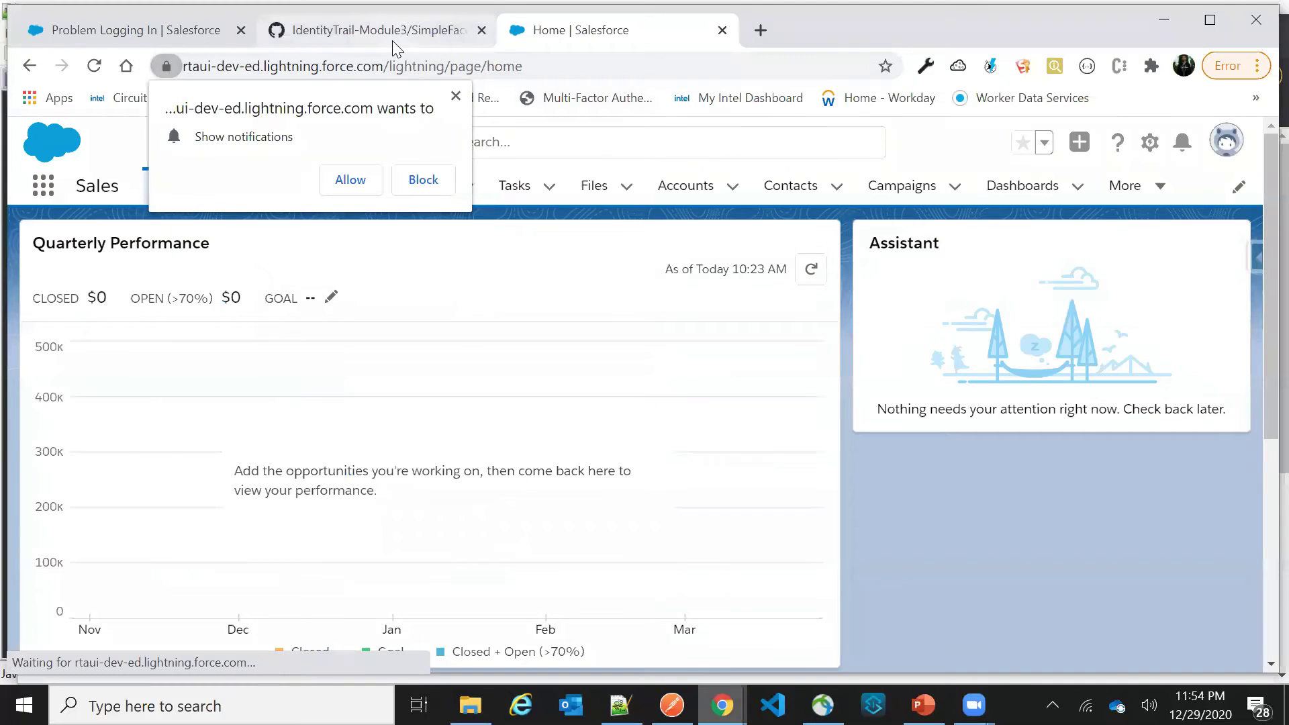
pyautogui.click(392, 40)
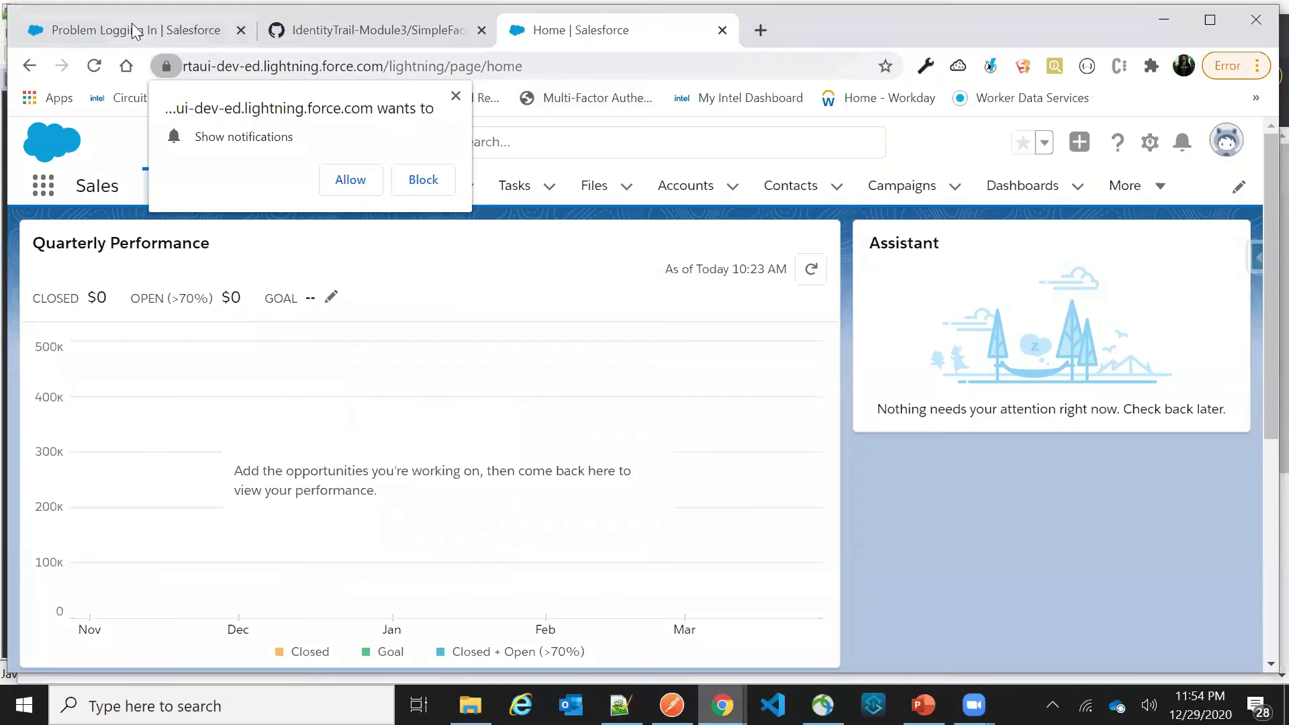
pyautogui.click(183, 28)
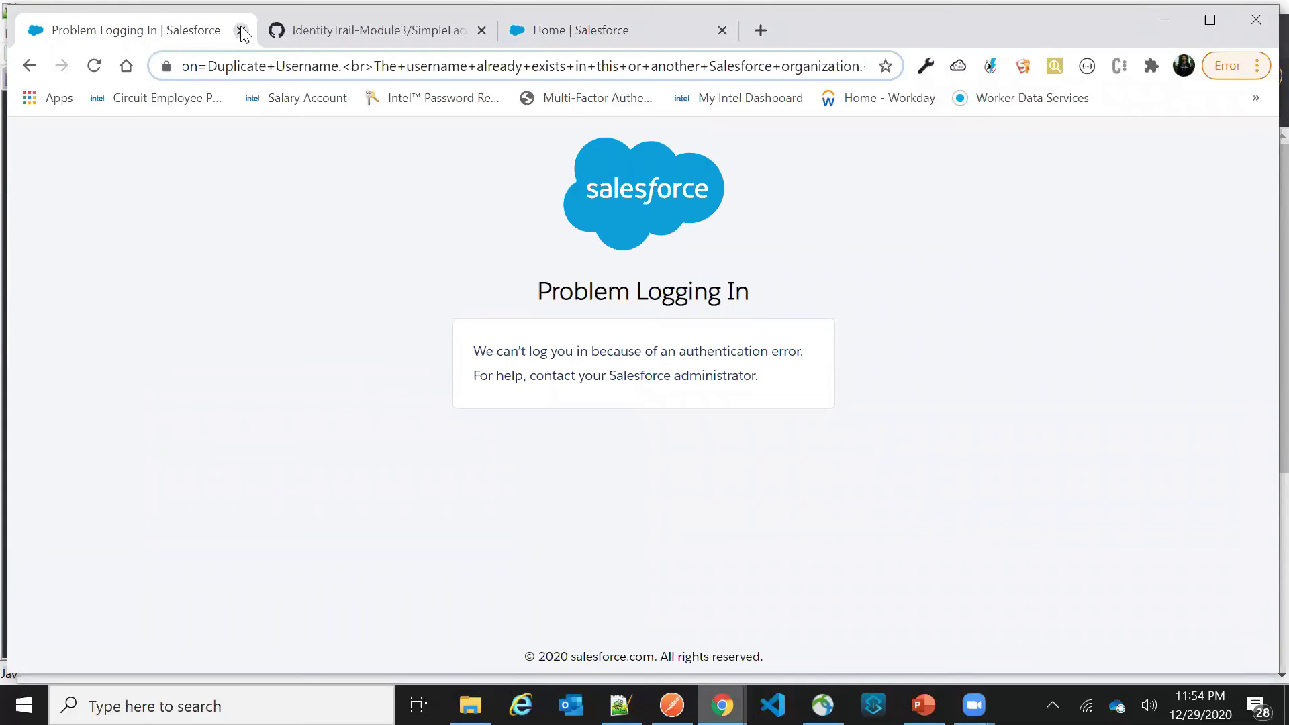
# In the private window's Facebook form, enter the account e-mail and password, correcting typos
pyautogui.click(1163, 19)
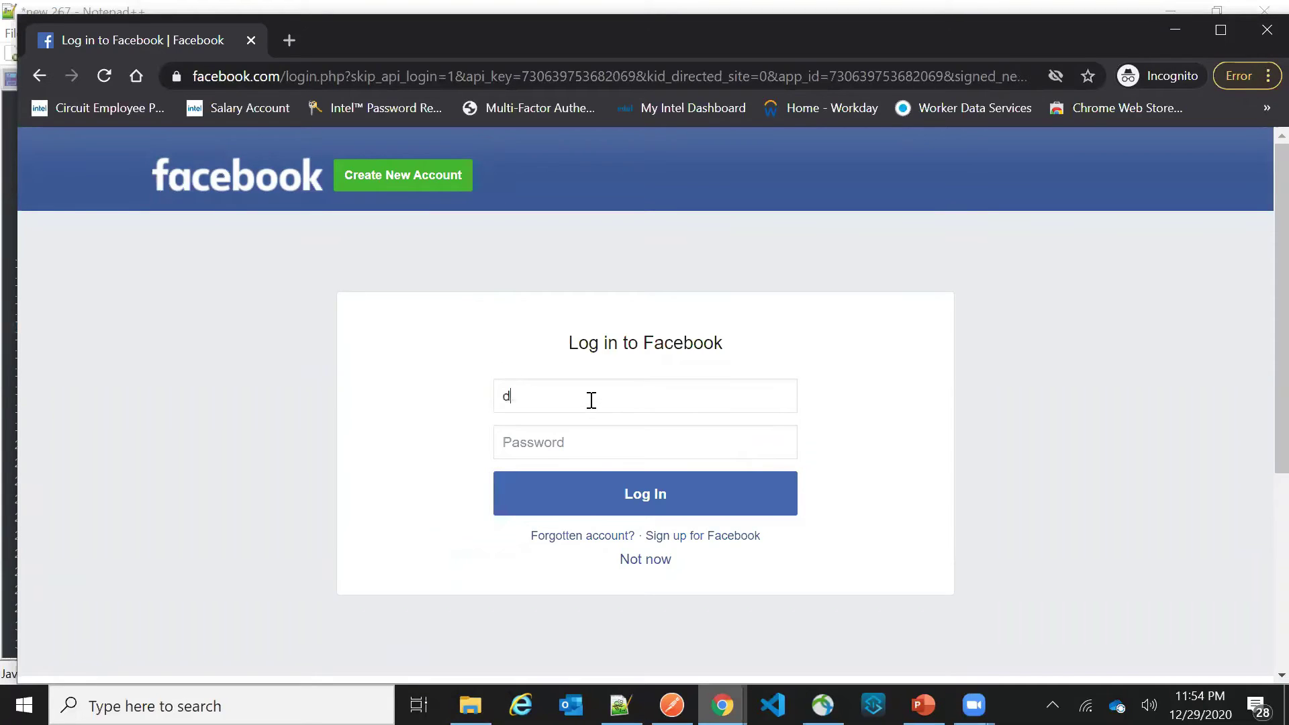
pyautogui.press('Tab')
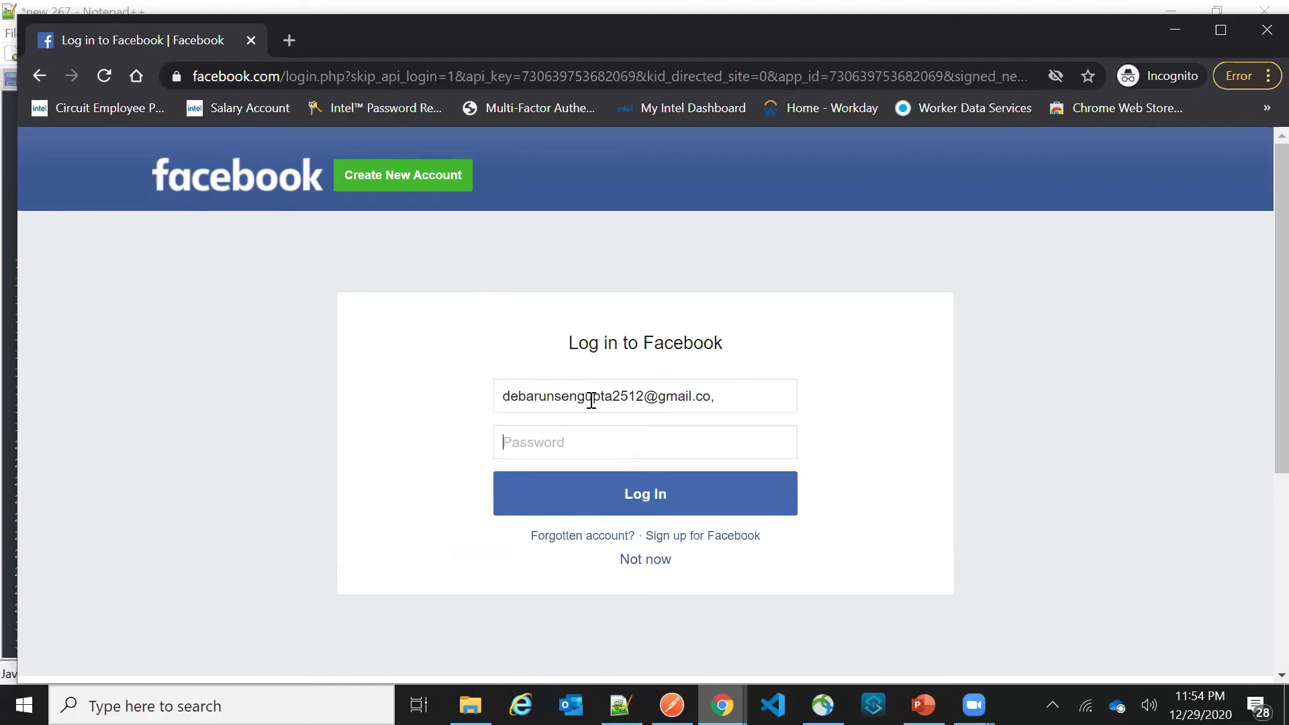
pyautogui.click(736, 395)
pyautogui.press('Tab')
pyautogui.write('•')
pyautogui.press('BackSpace')
pyautogui.press('BackSpace')
pyautogui.write('•••')
# Submit the Facebook login, then bring the other browser window forward once Verify Your Identity appears
pyautogui.press('Return')
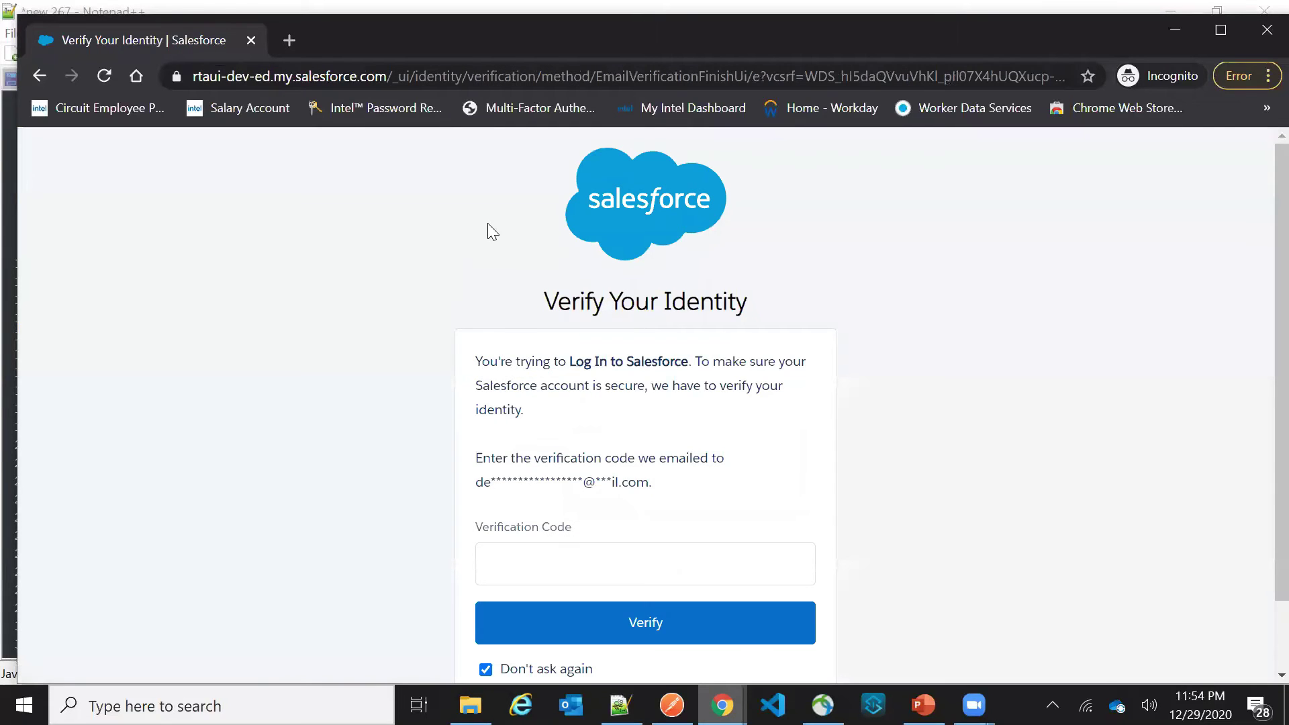
pyautogui.scroll(-2, 490, 230)
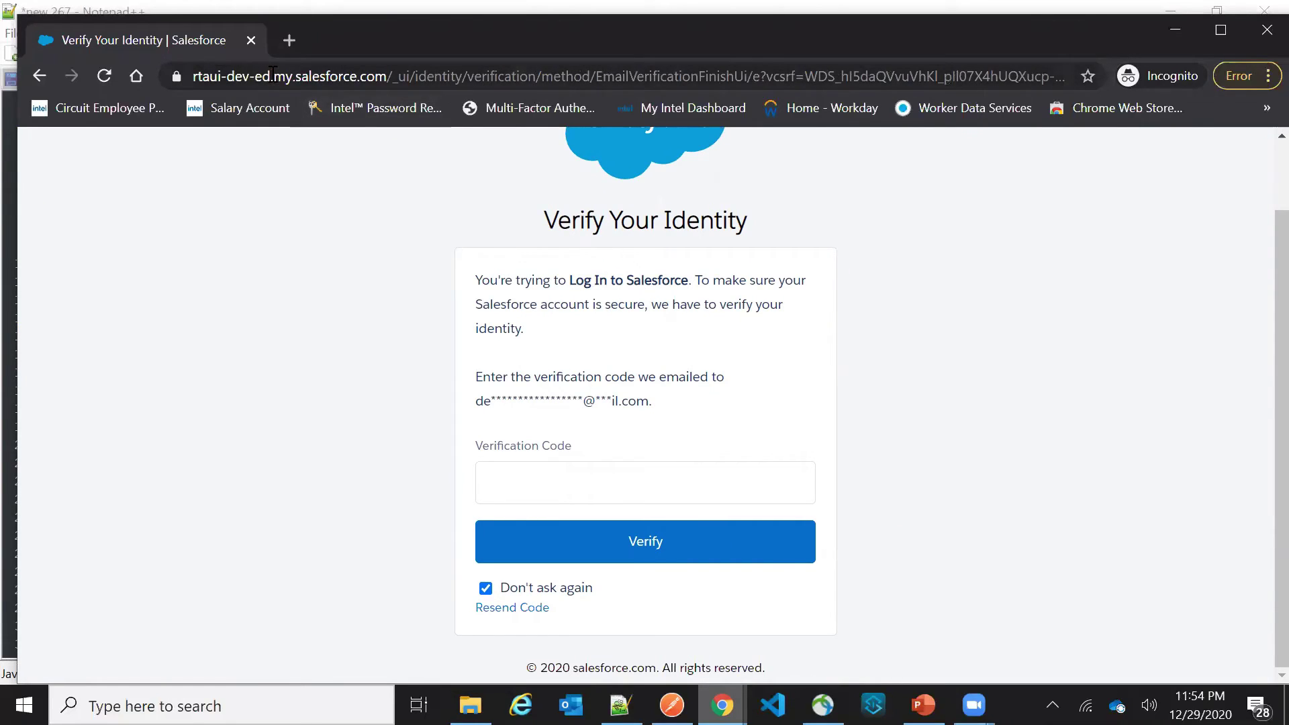
pyautogui.moveTo(721, 705)
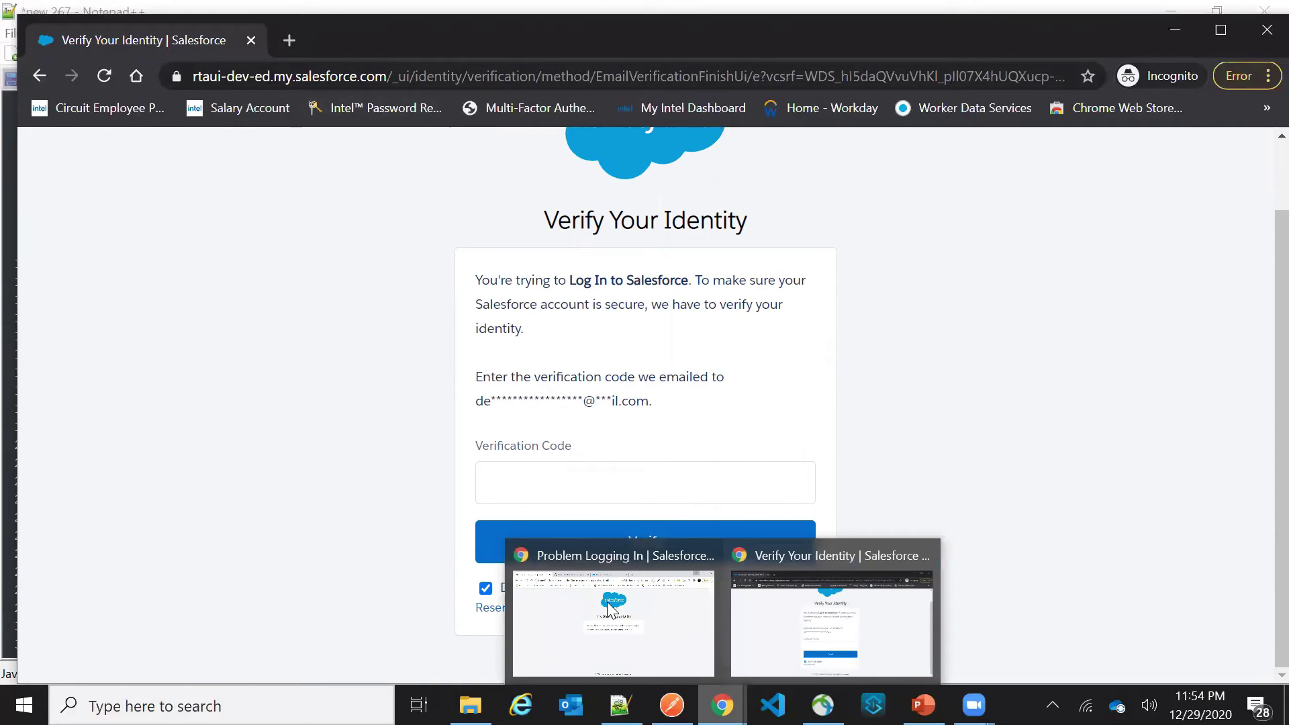
pyautogui.click(608, 608)
# Open the Gmail inbox in a new tab
pyautogui.click(753, 33)
pyautogui.write('g,')
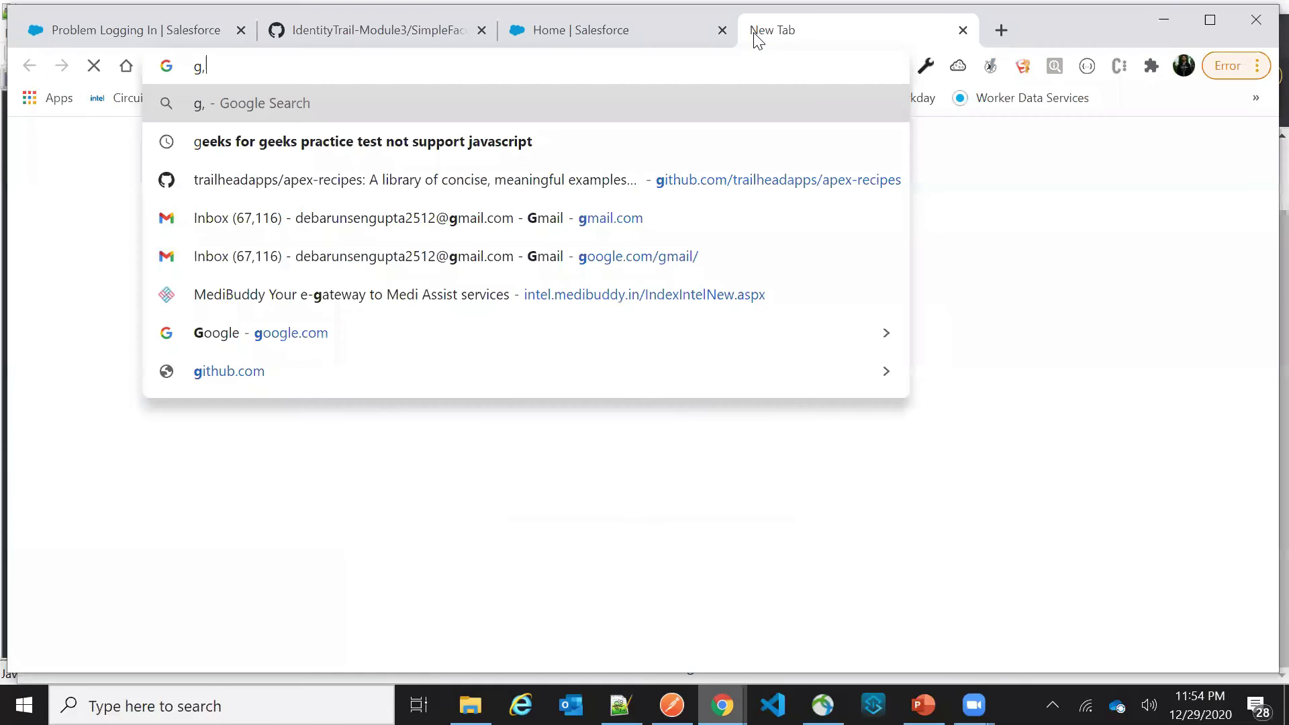
pyautogui.press('BackSpace')
pyautogui.write('m')
pyautogui.press('Return')
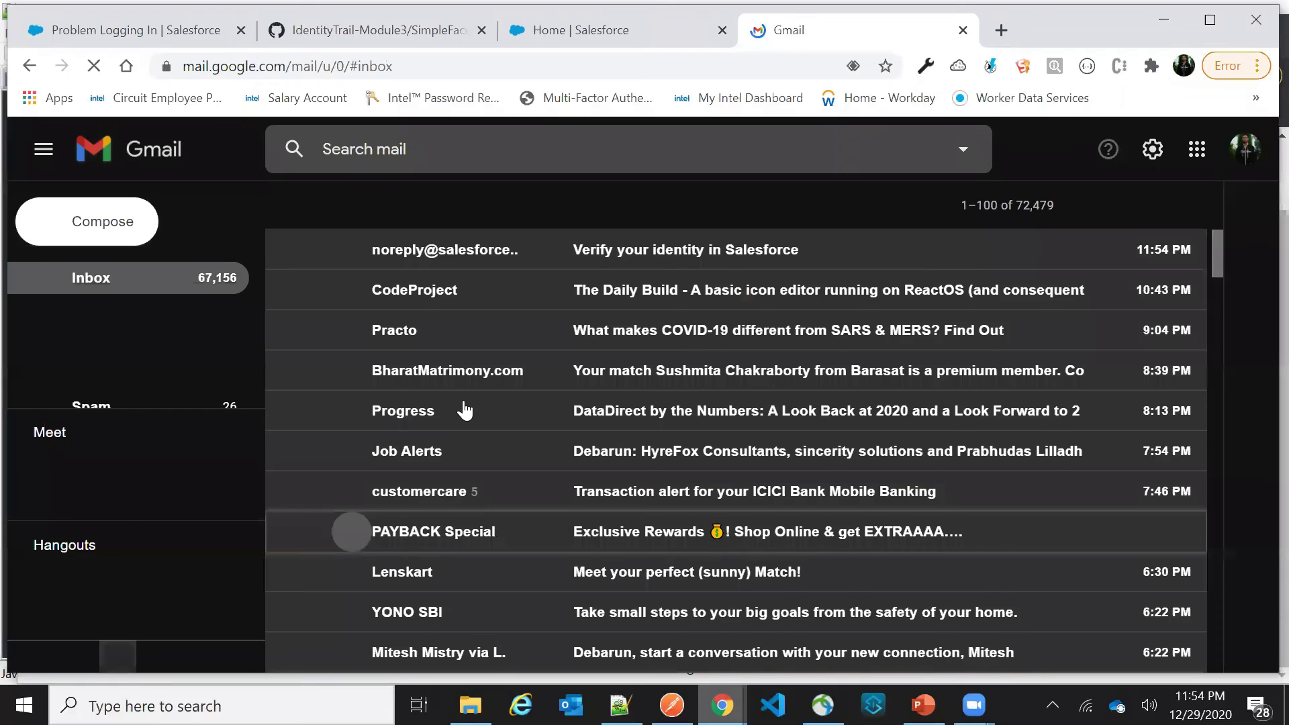
# Copy the code from the newest Salesforce verification email into the Verification Code field
pyautogui.press('Return')
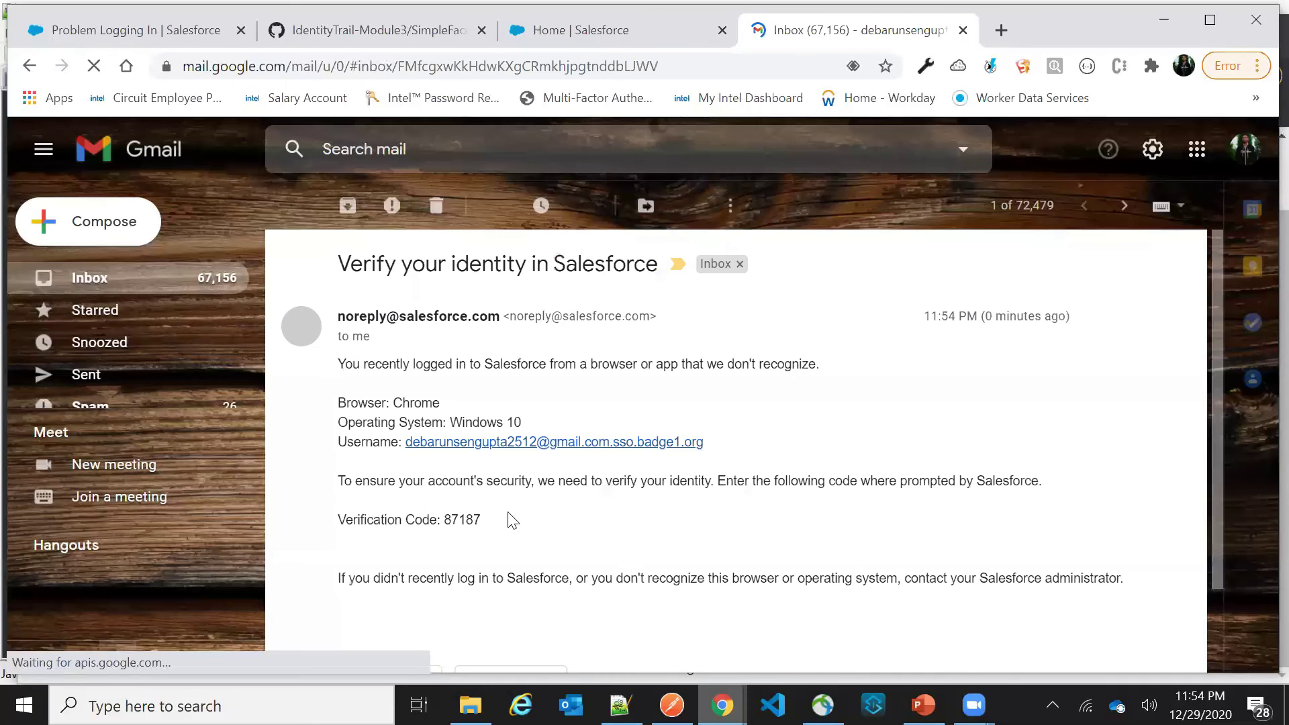
pyautogui.doubleClick(464, 517)
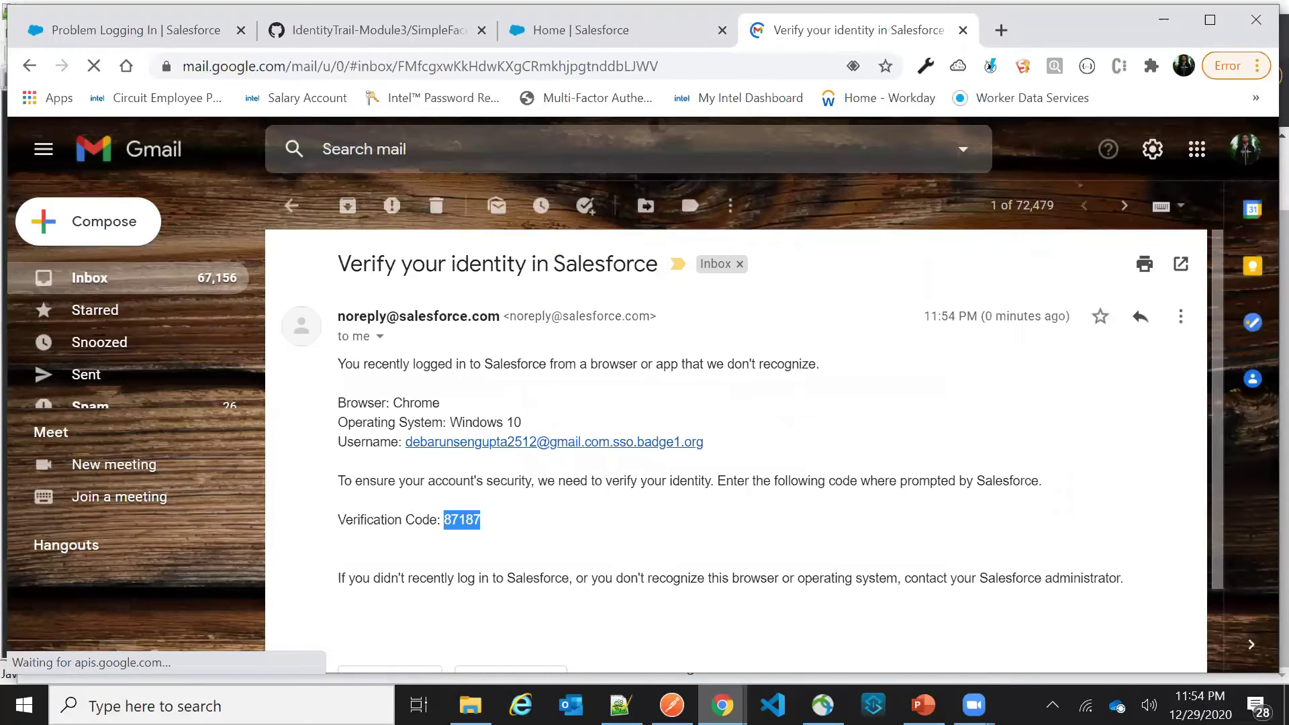
pyautogui.hotkey('ctrl', 'c')
pyautogui.hotkey('alt', 'Tab')
pyautogui.hotkey('ctrl', 'v')
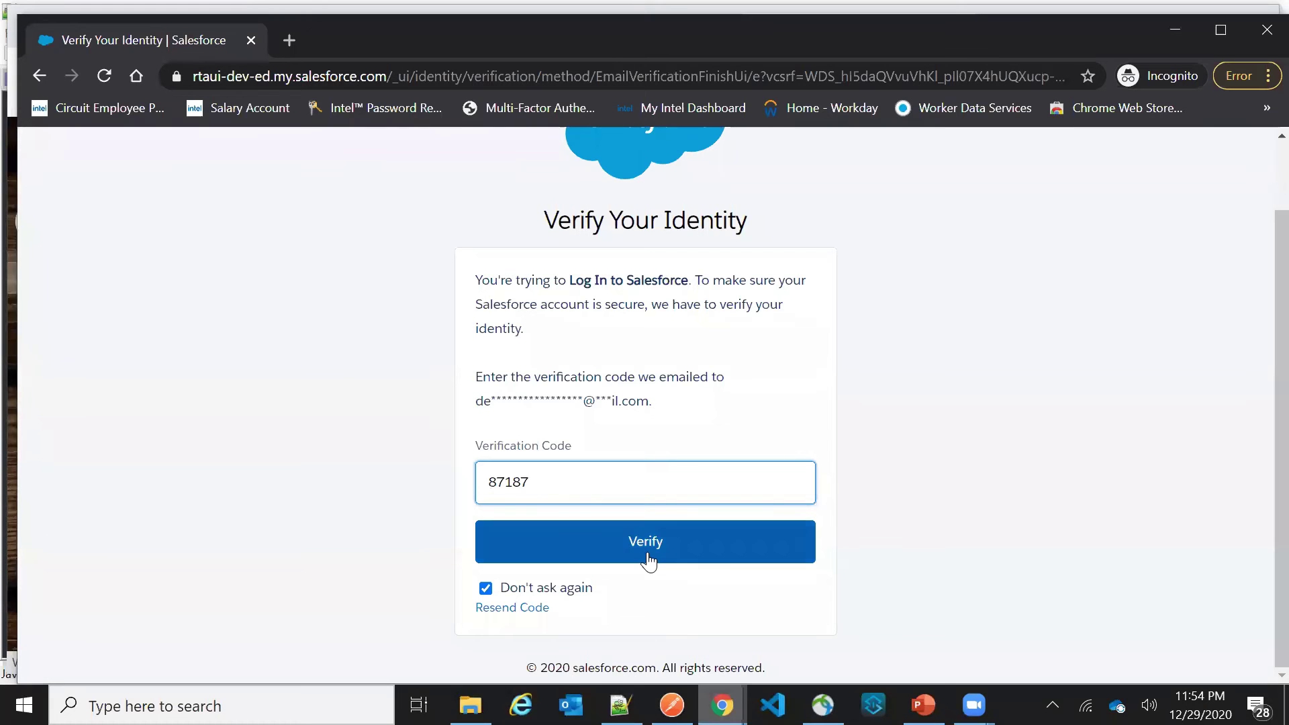
# Submit the verification code, then switch from Lightning to Salesforce Classic via the avatar menu
pyautogui.click(813, 539)
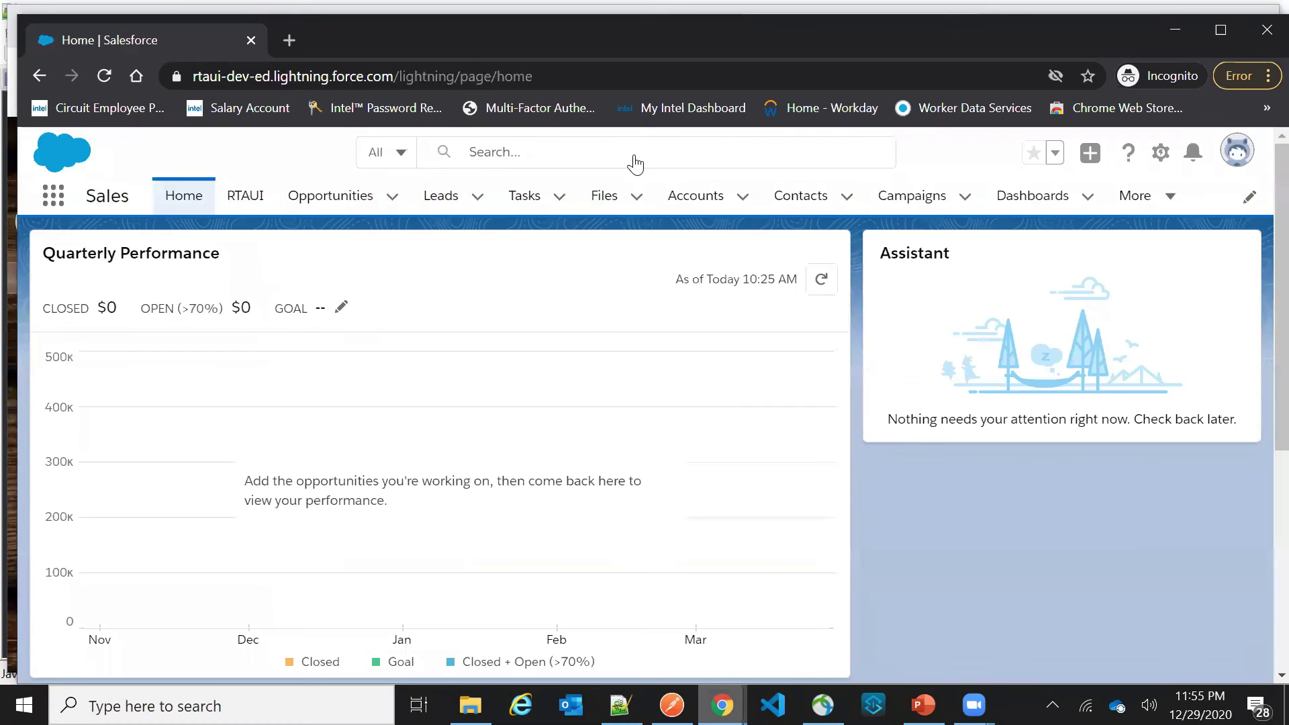
pyautogui.click(1233, 153)
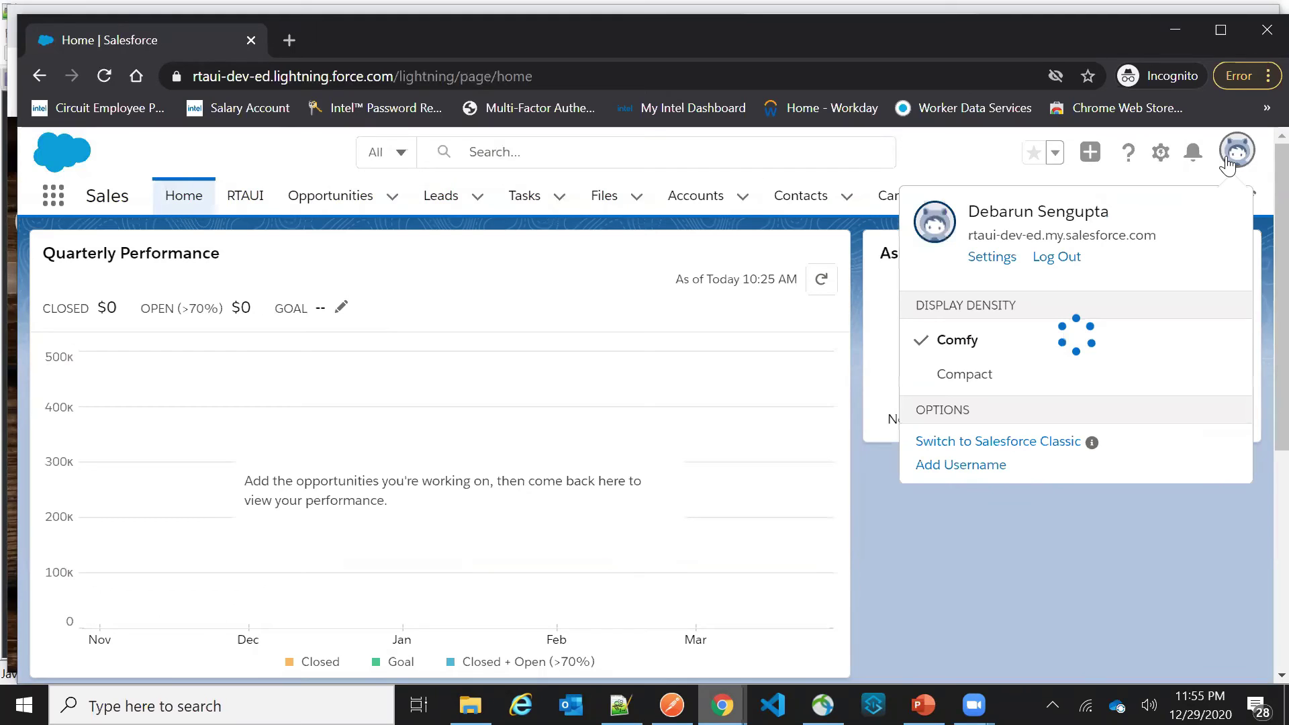
pyautogui.click(987, 443)
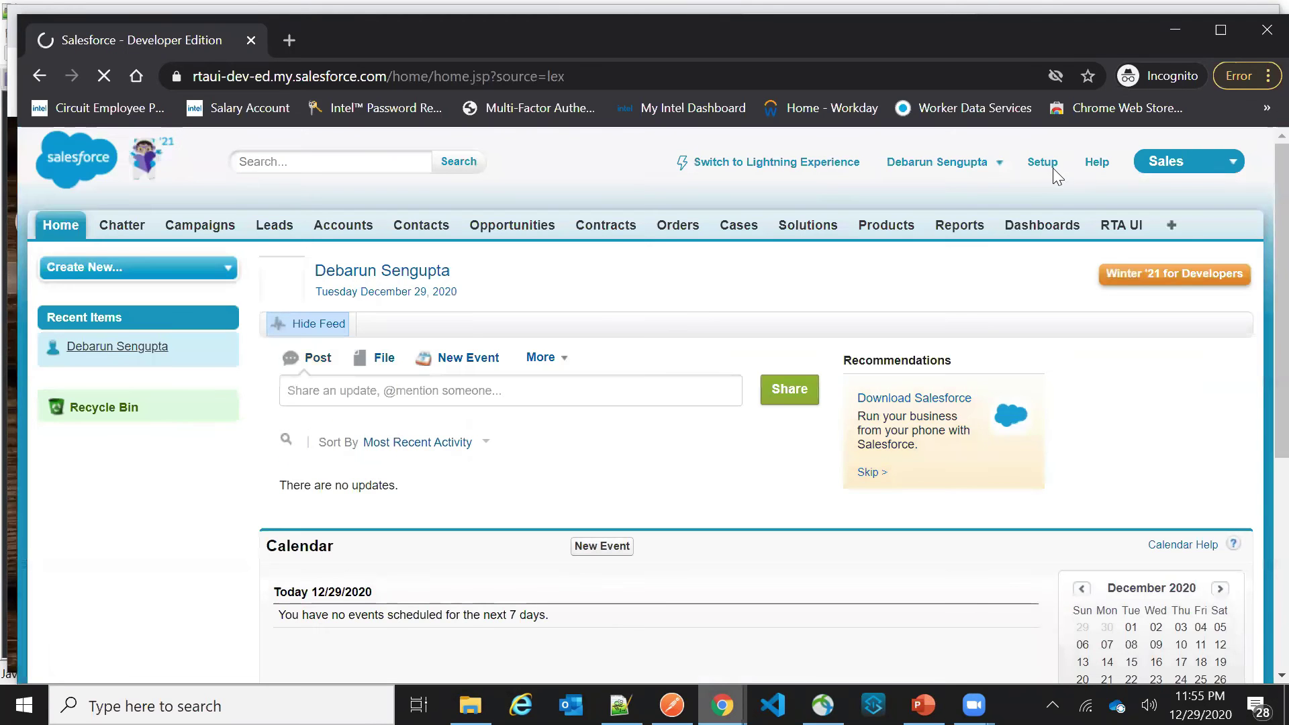
# Search Setup for 'user' and open the All Users list showing the new Standard User
pyautogui.click(1042, 163)
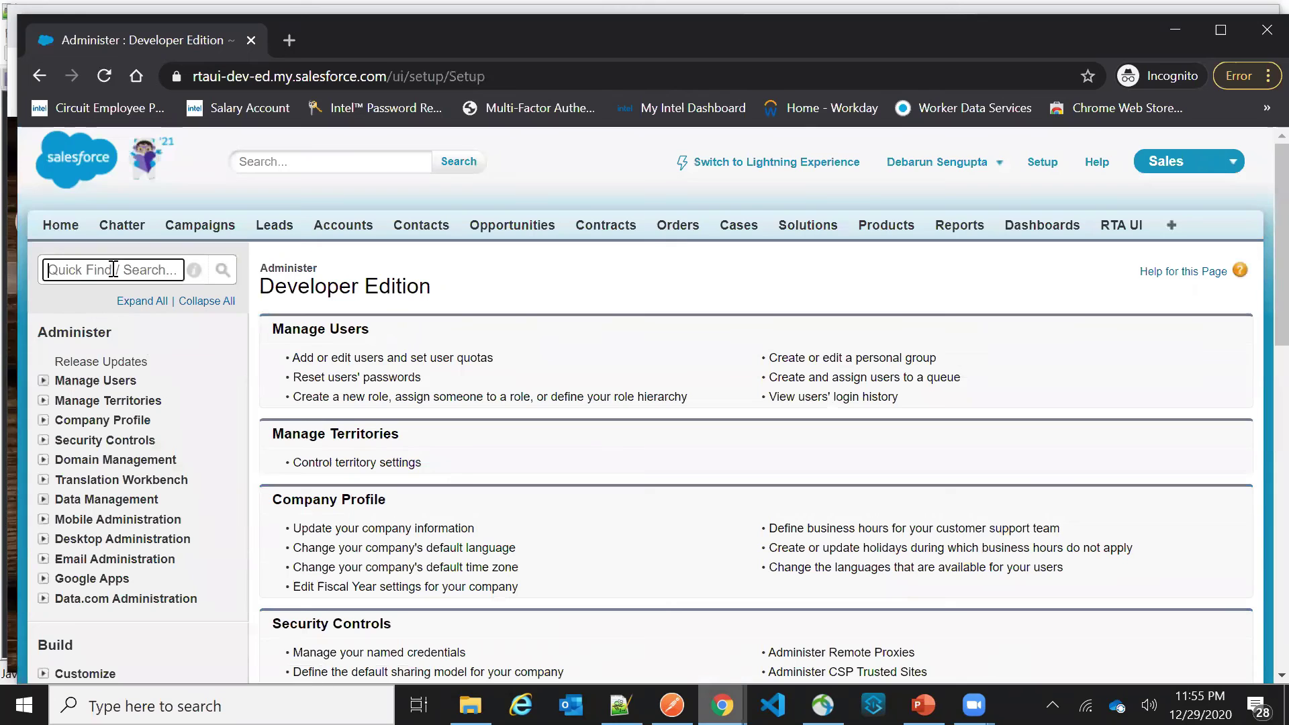
pyautogui.click(936, 165)
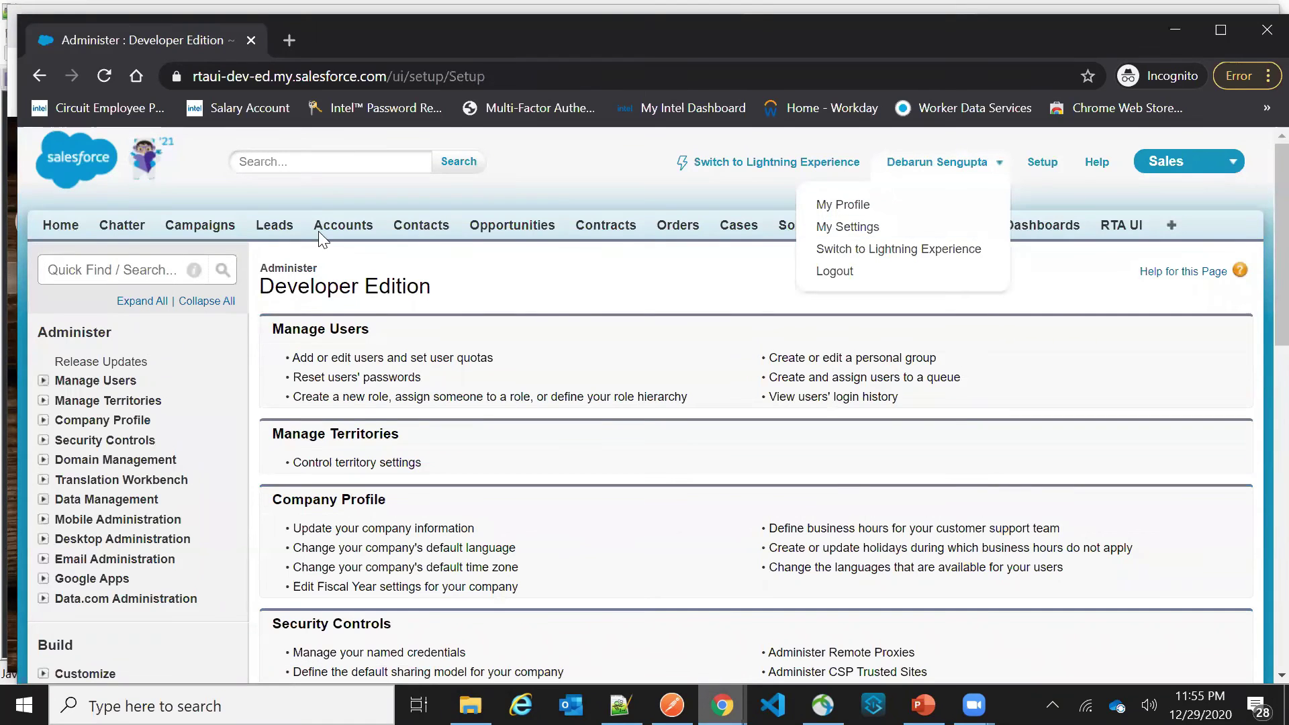
pyautogui.click(104, 276)
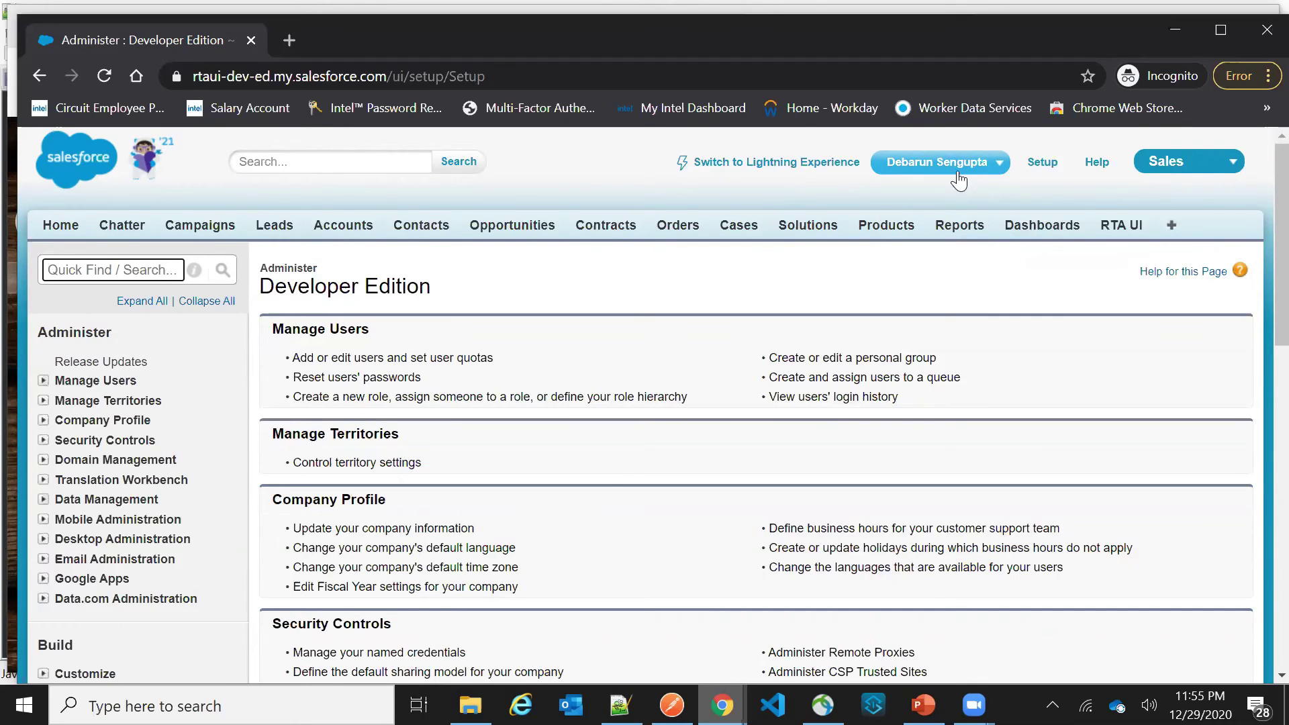
pyautogui.click(71, 279)
pyautogui.write('users')
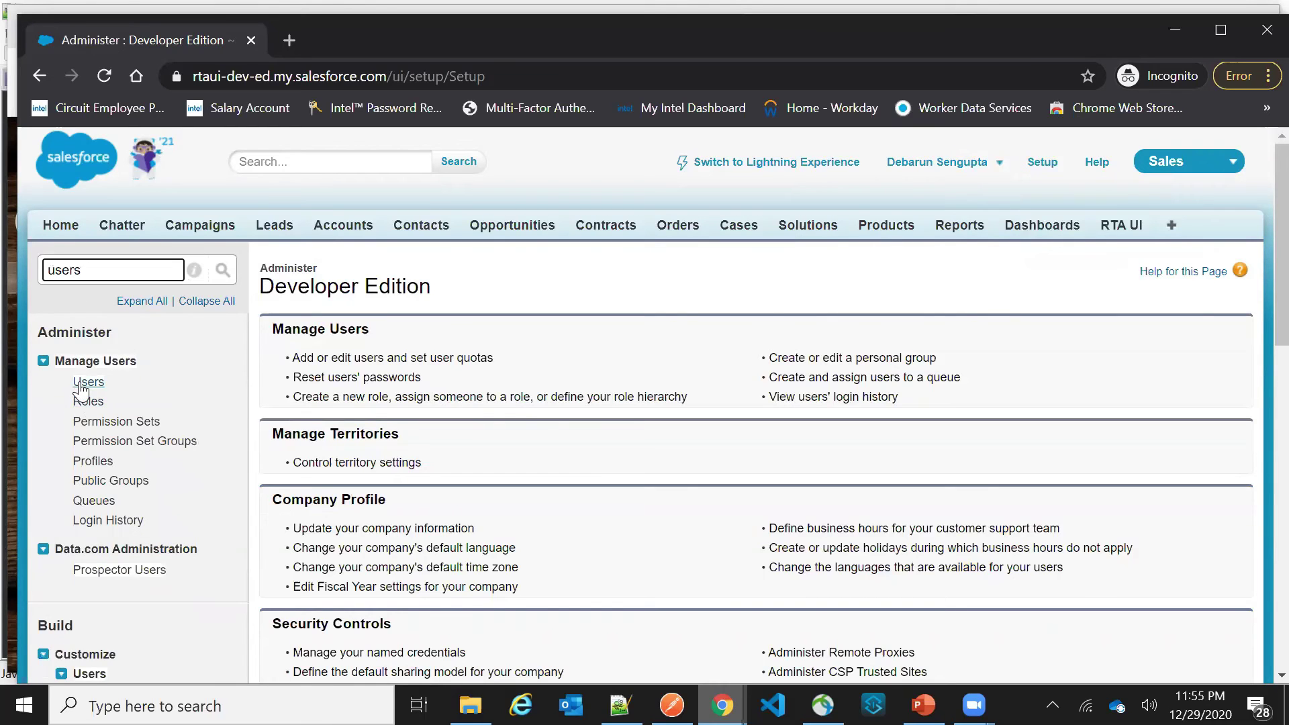
pyautogui.click(87, 382)
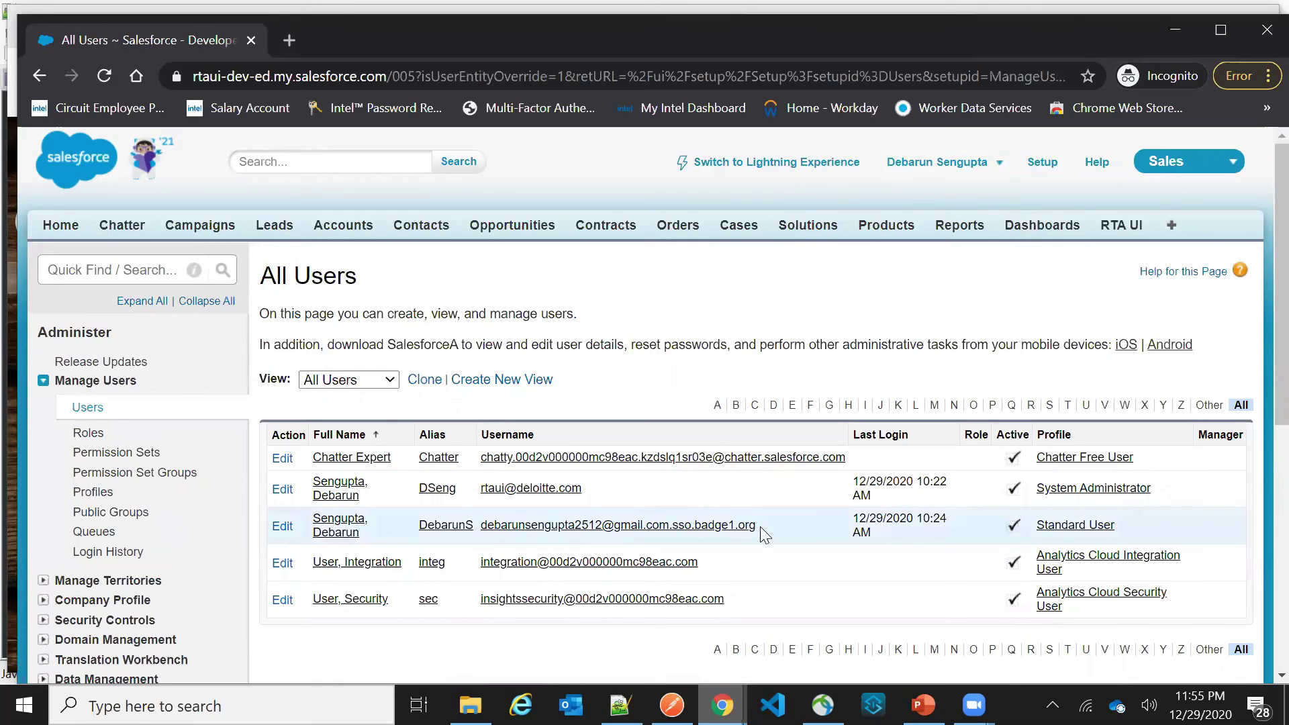
# Open the new Standard User's record and highlight its username ending in '.sso.badge1.org'
pyautogui.moveTo(757, 525); pyautogui.dragTo(482, 525)
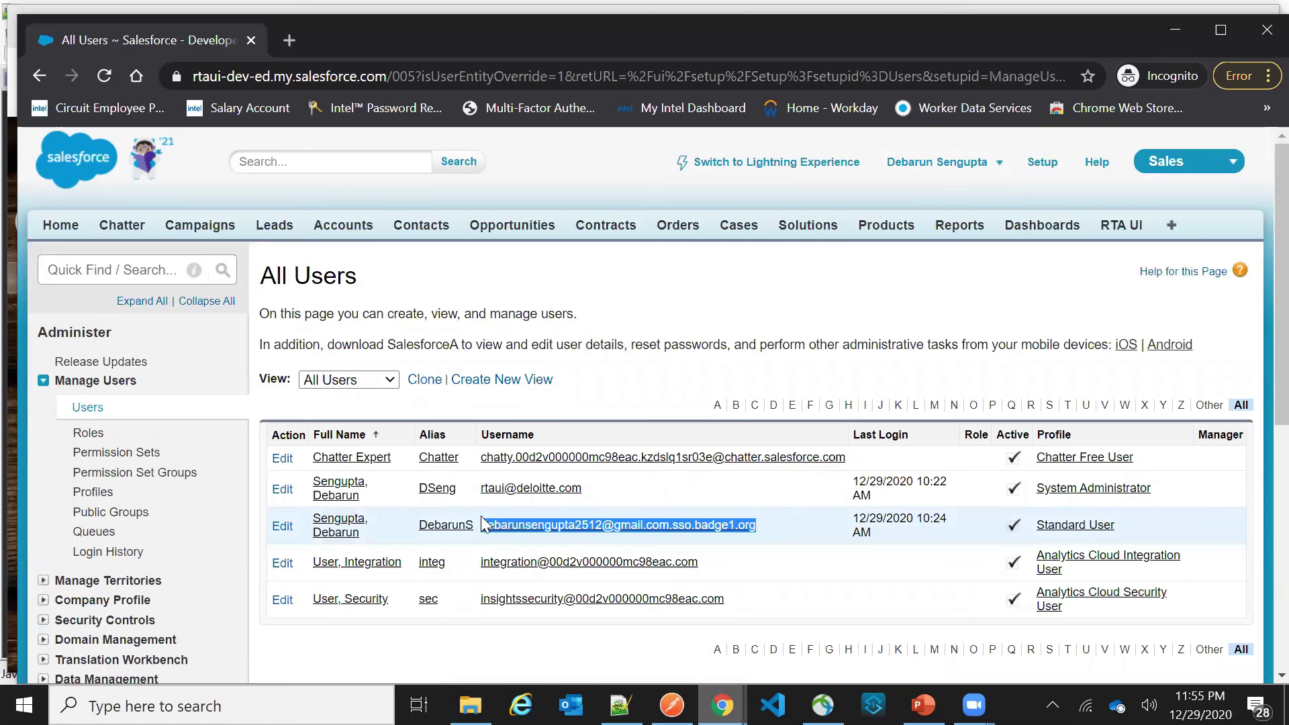
pyautogui.click(879, 547)
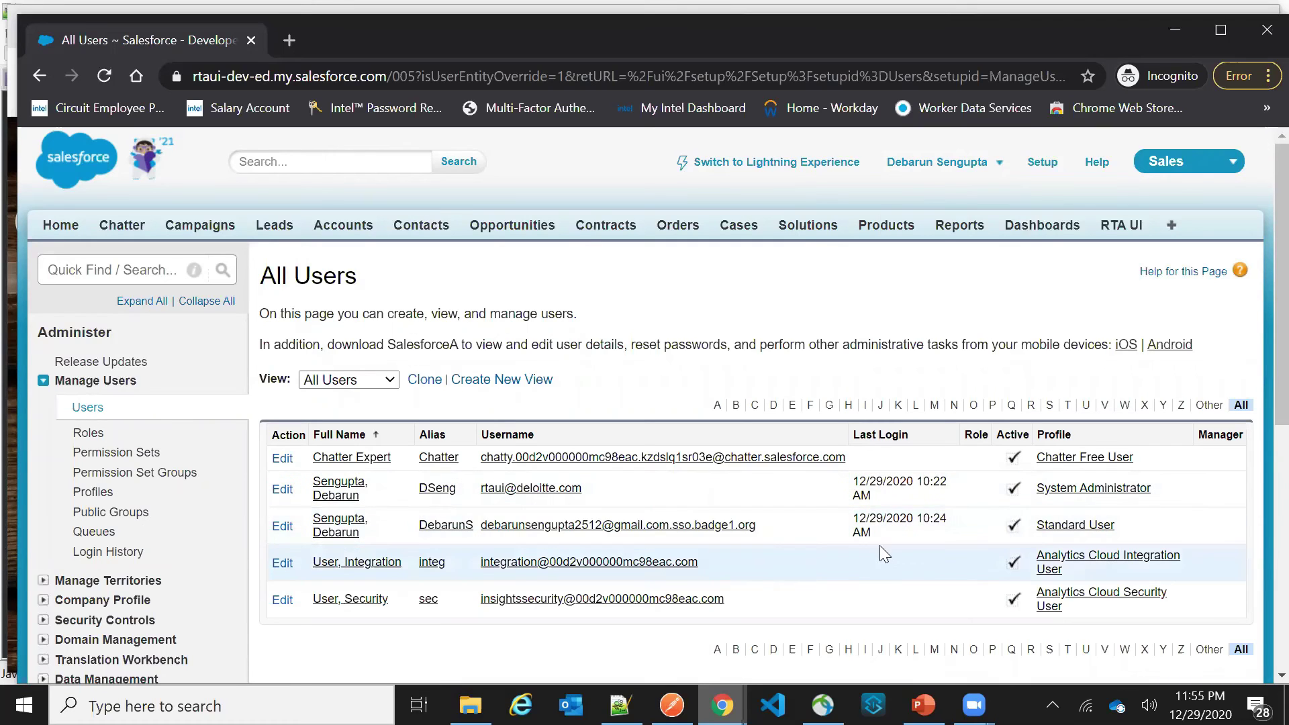
pyautogui.click(338, 531)
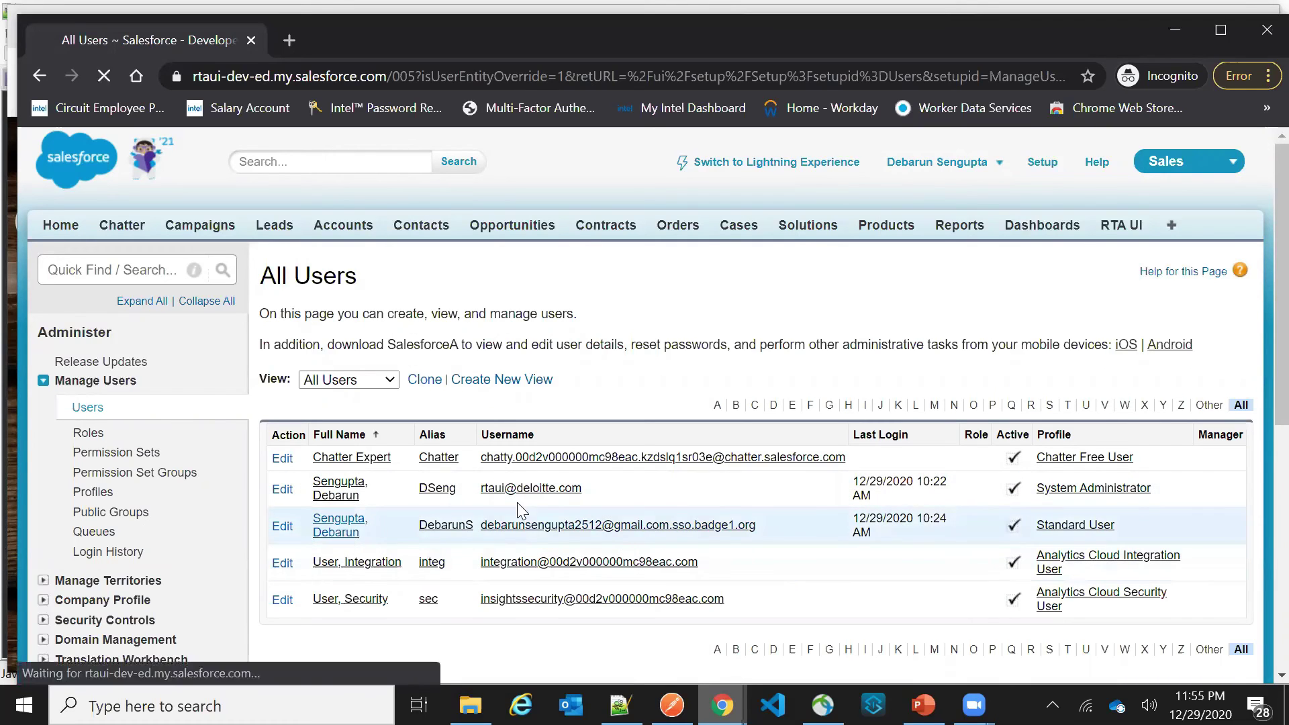
pyautogui.doubleClick(692, 475)
pyautogui.click(691, 485)
pyautogui.doubleClick(693, 474)
pyautogui.click(688, 487)
pyautogui.doubleClick(684, 474)
pyautogui.click(705, 493)
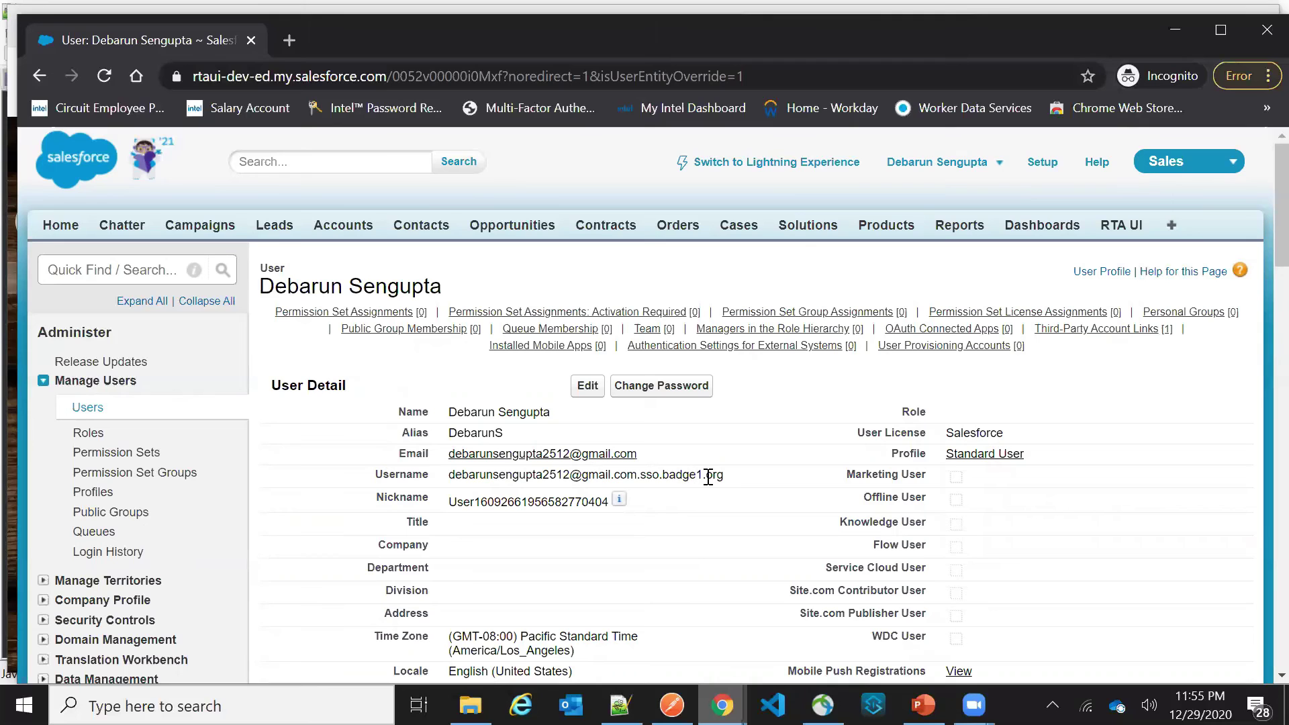
pyautogui.moveTo(726, 475); pyautogui.dragTo(448, 476)
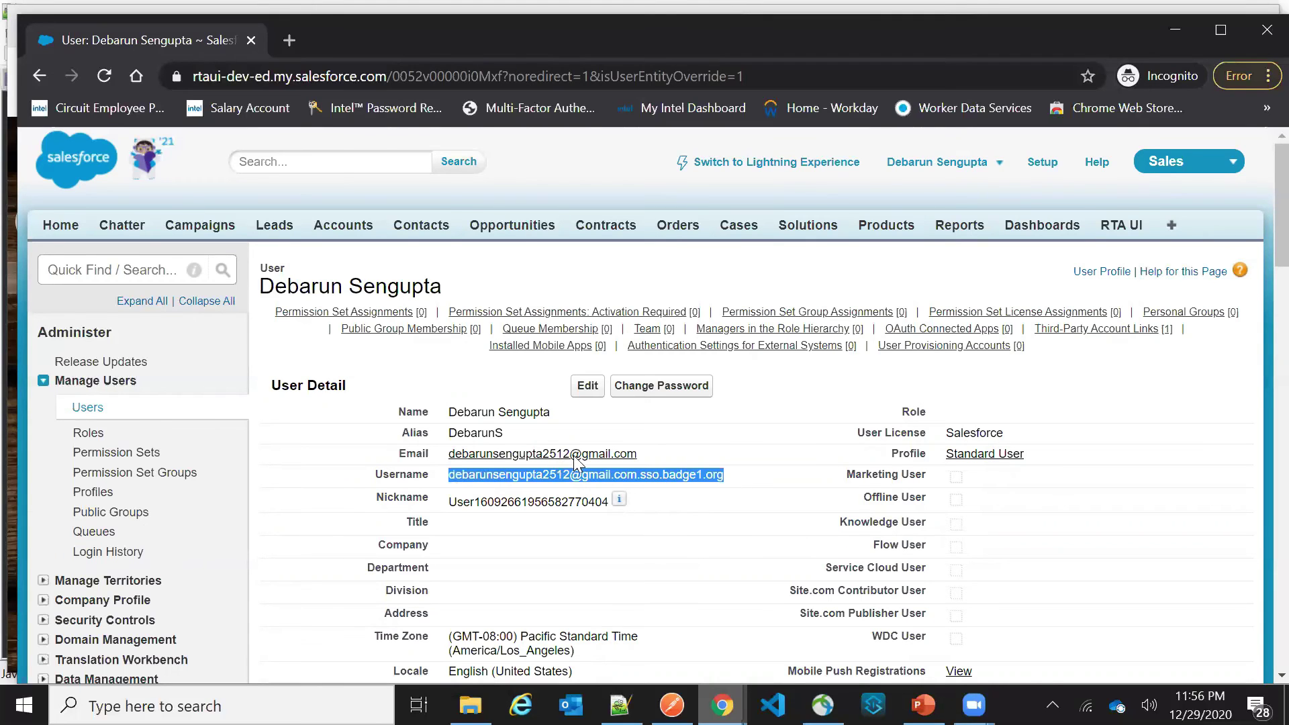
# Scroll to Third-Party Account Links to confirm the Facebook provider link
pyautogui.scroll(-20, 576, 462)
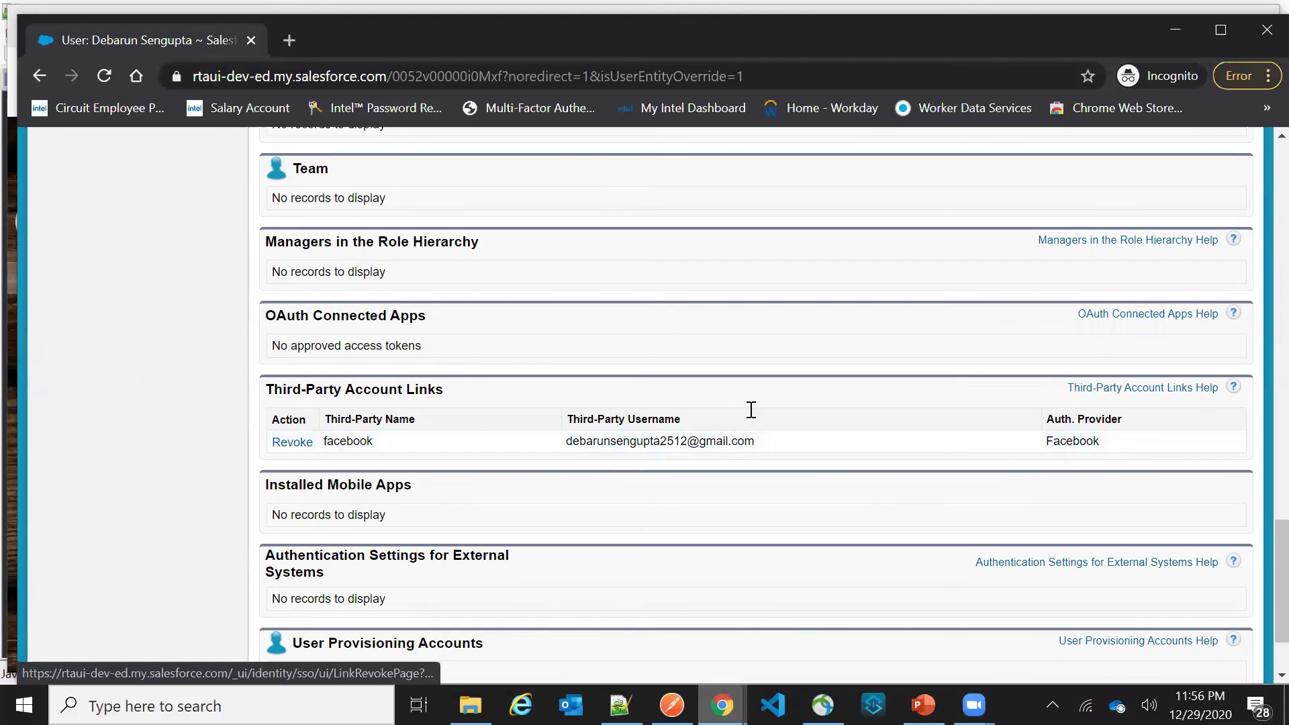
pyautogui.scroll(-3, 749, 409)
pyautogui.scroll(20, 751, 409)
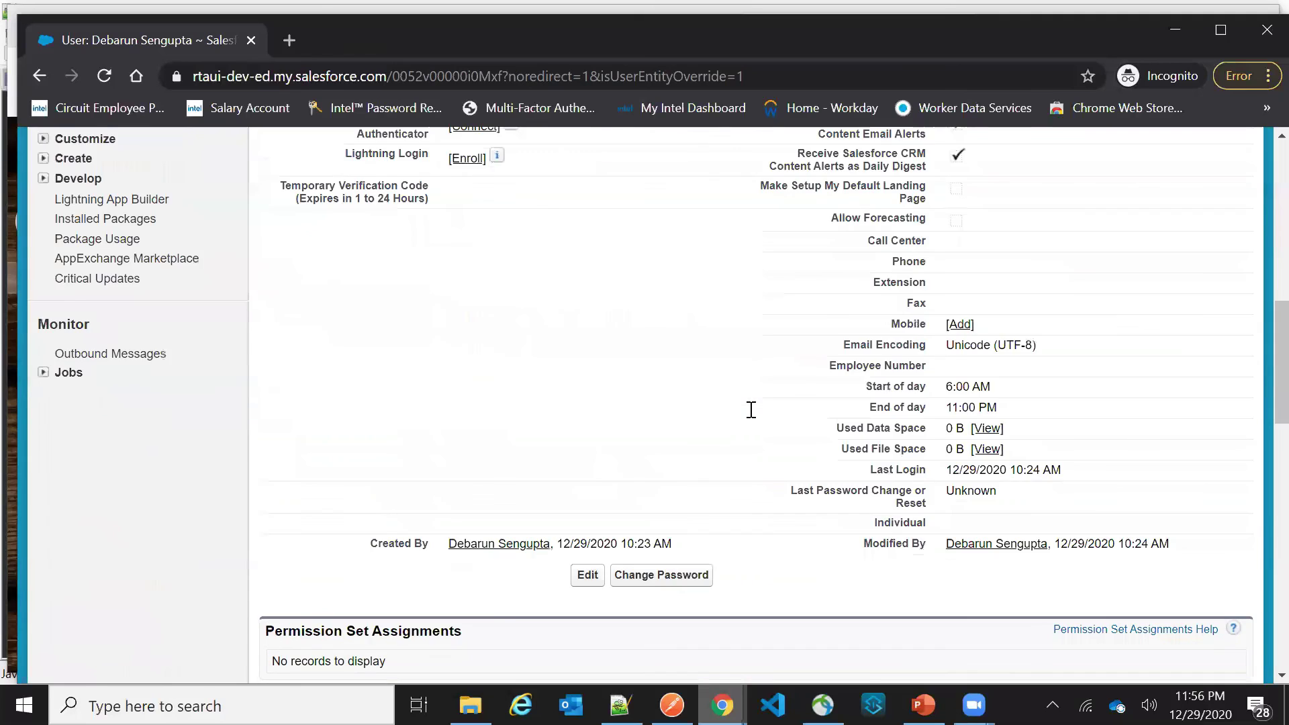
pyautogui.scroll(-8, 755, 416)
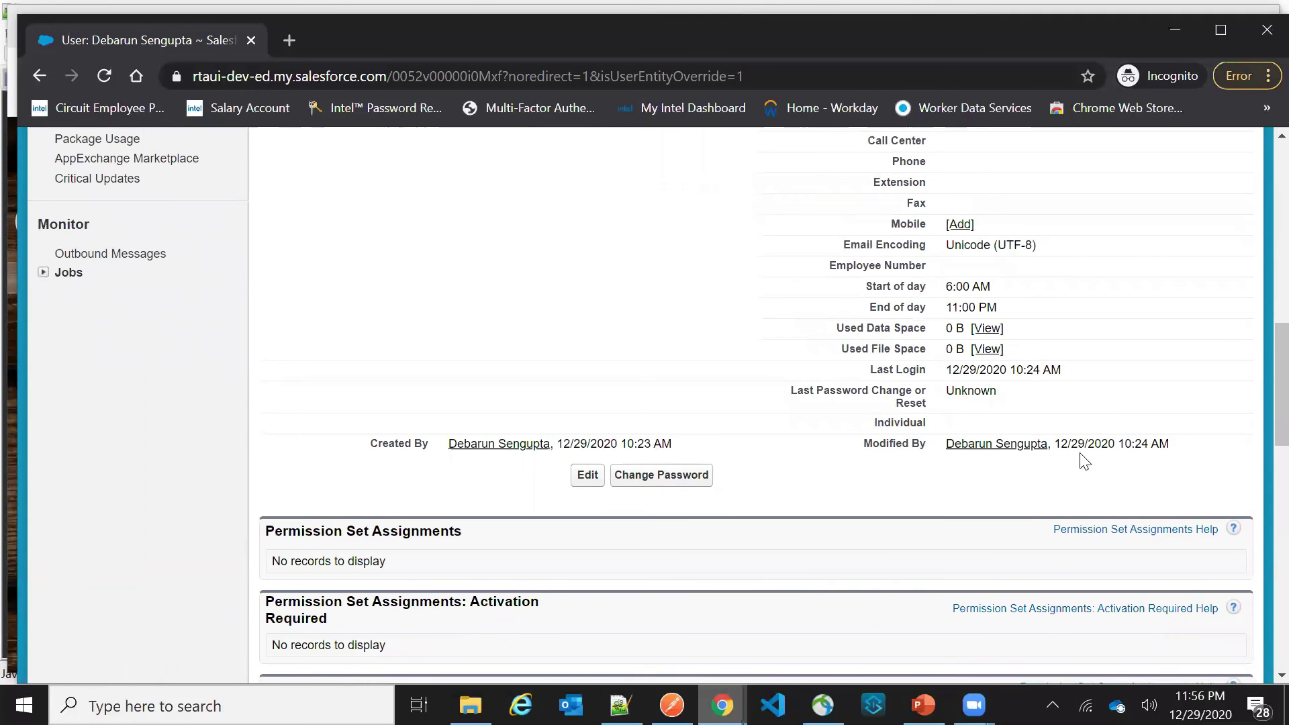
pyautogui.scroll(12, 1088, 457)
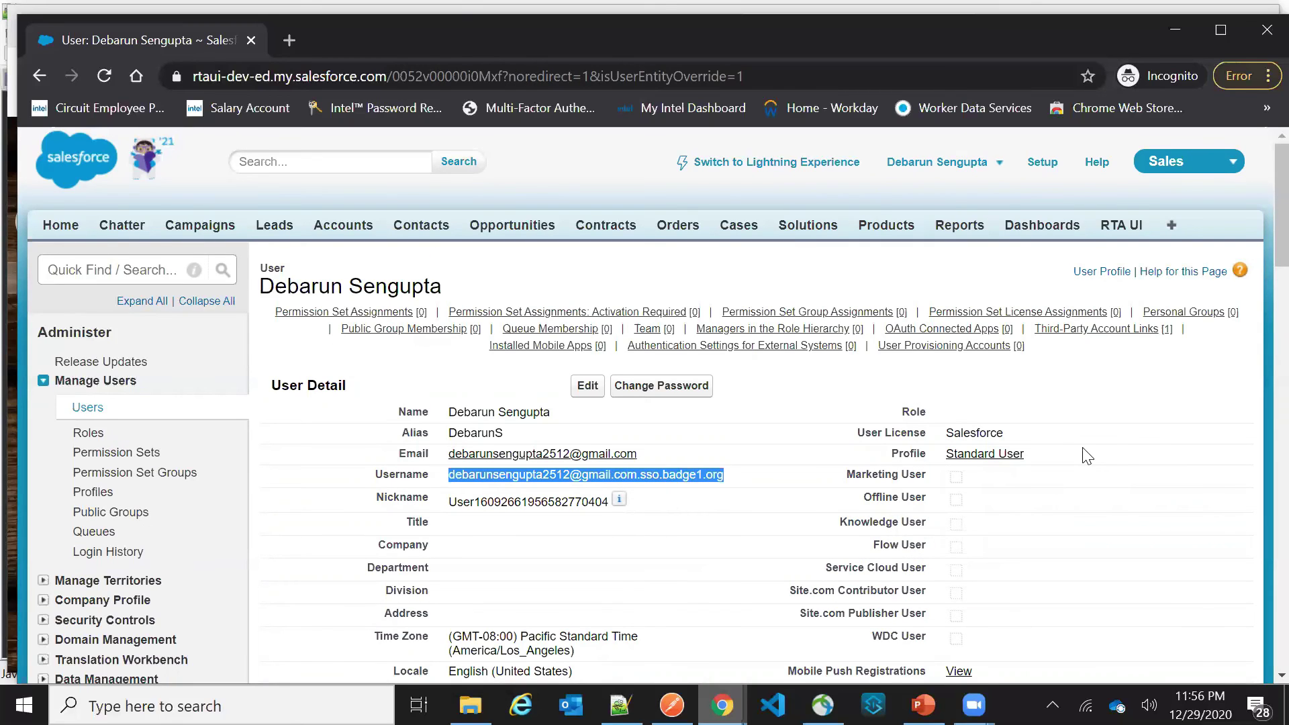
pyautogui.moveTo(908, 347)
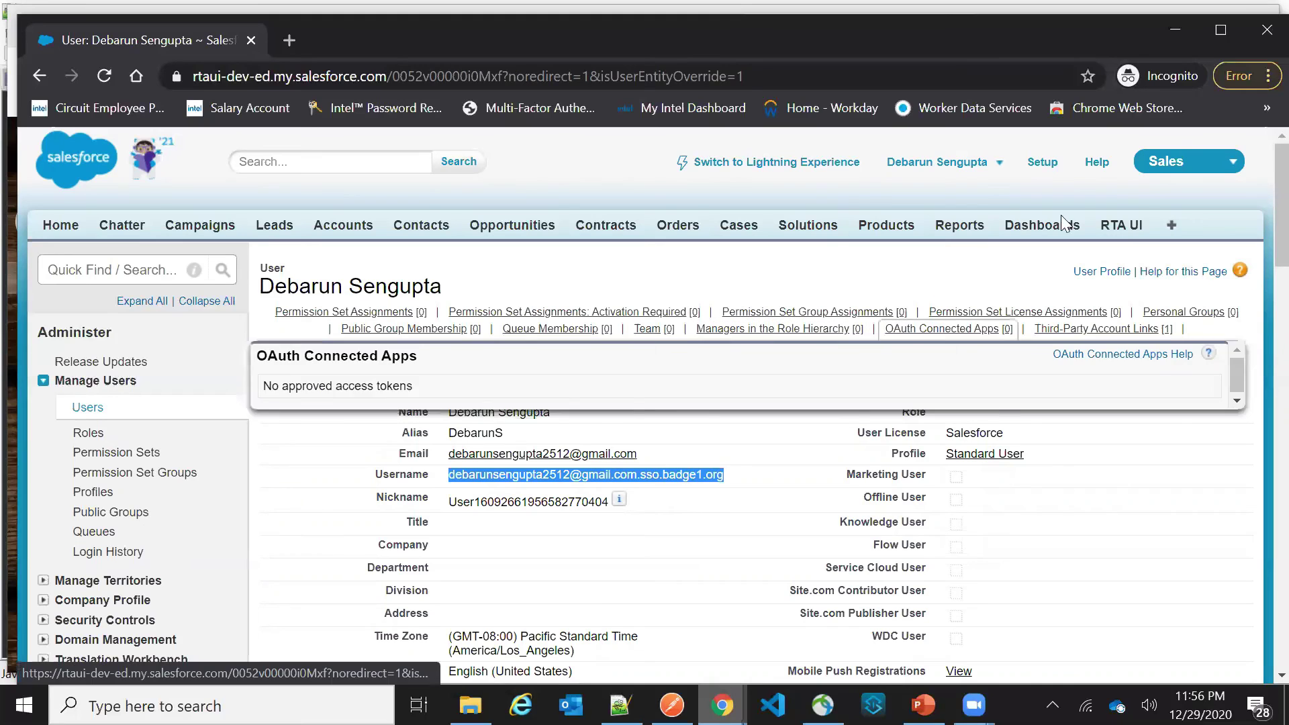
# Jump to the user's Login History and review the three Third Party SSO entries
pyautogui.click(953, 175)
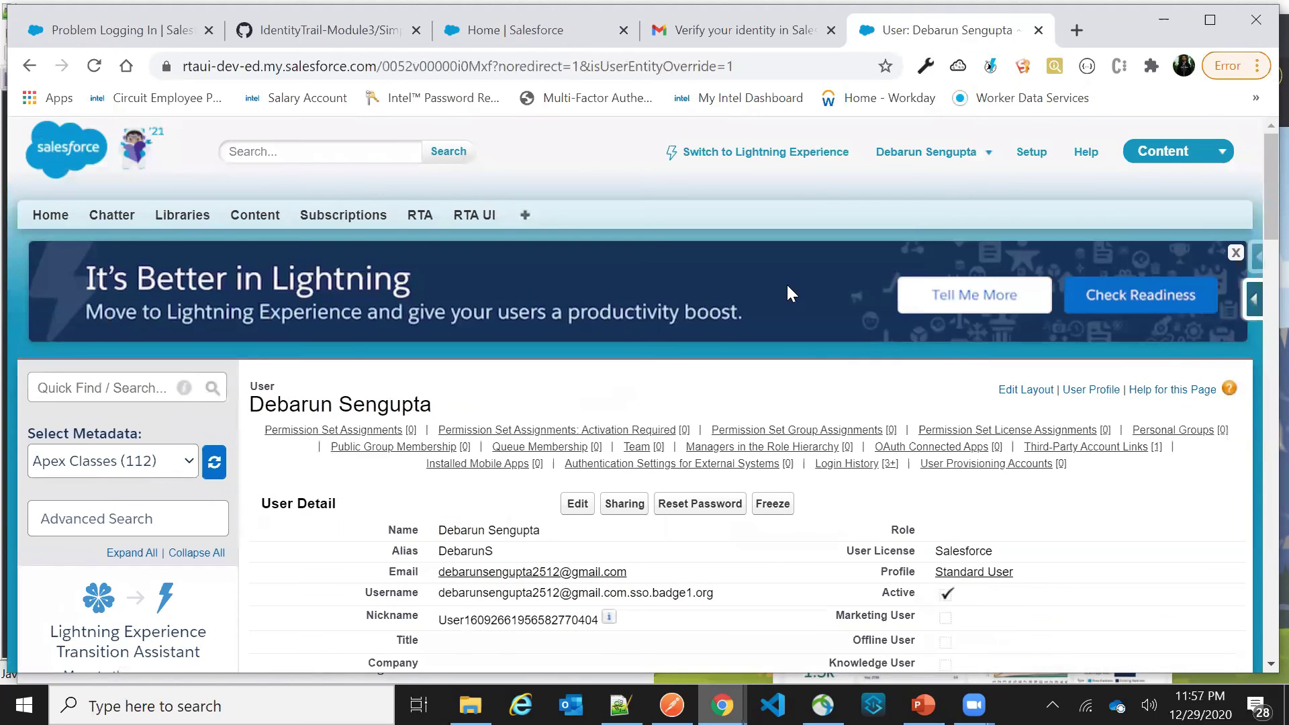
pyautogui.moveTo(933, 447)
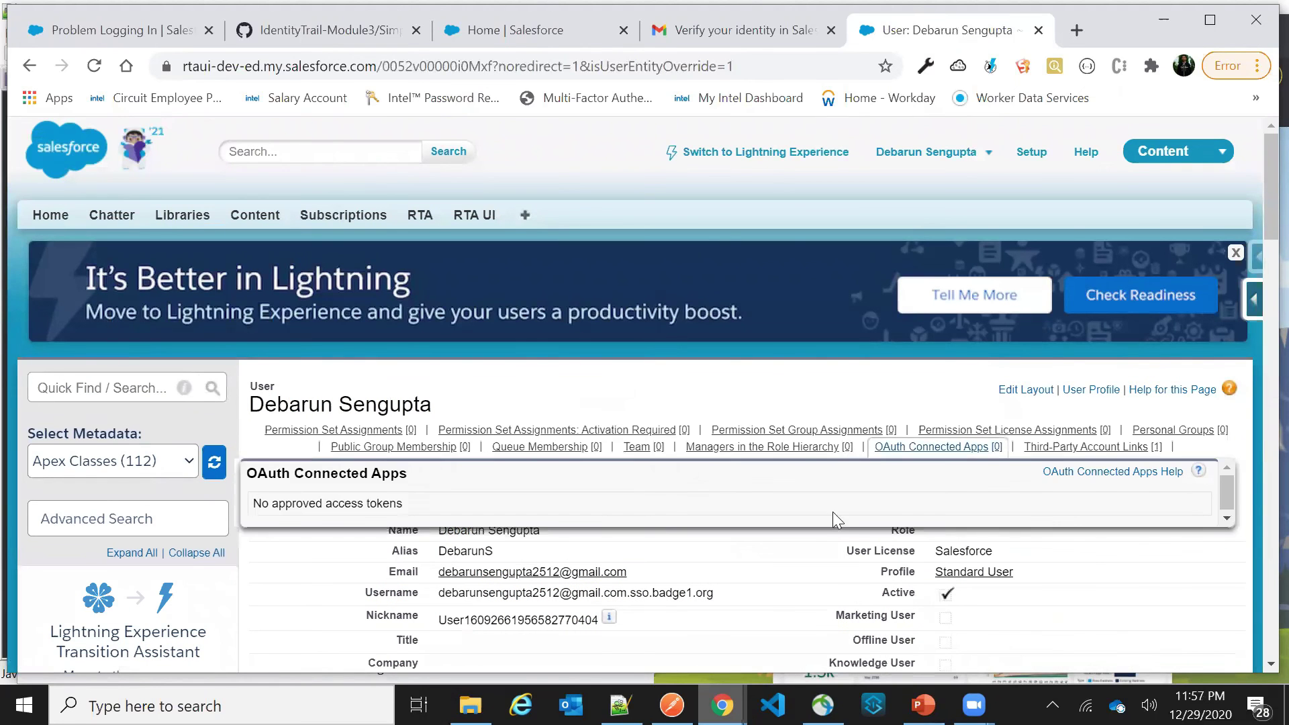
pyautogui.click(850, 463)
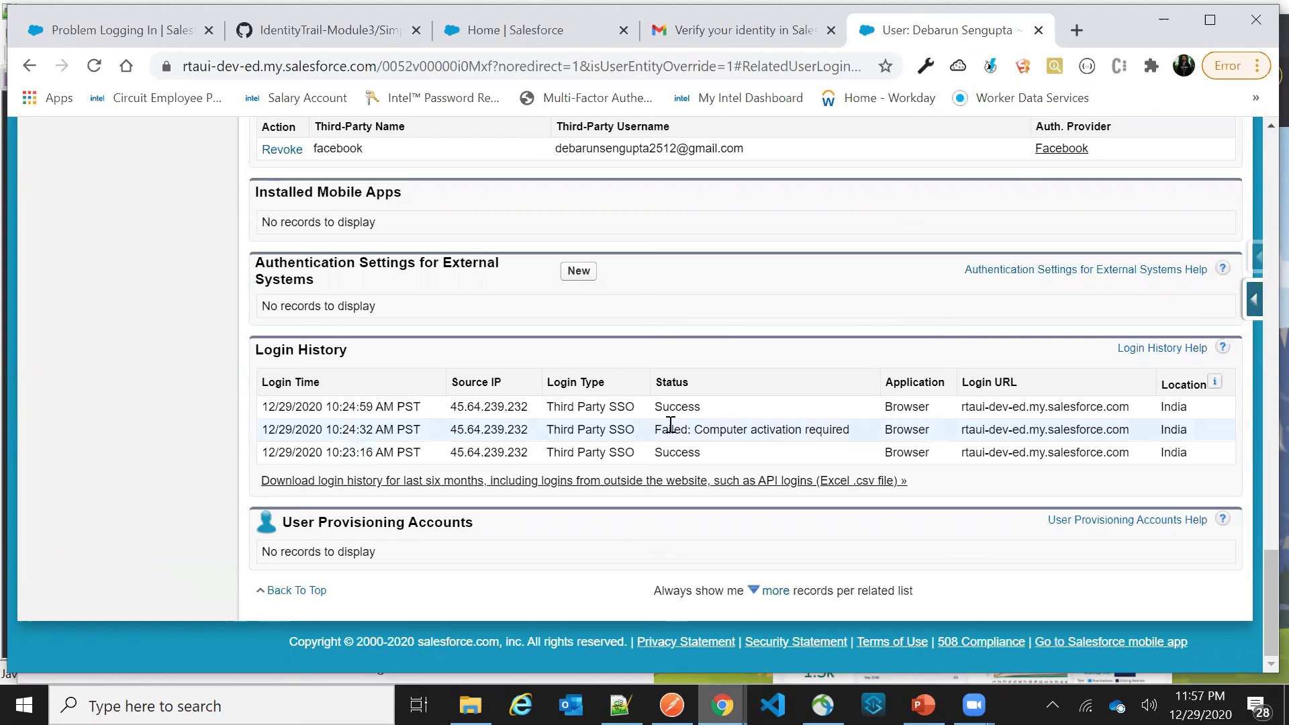
pyautogui.scroll(15, 678, 422)
pyautogui.scroll(8, 683, 429)
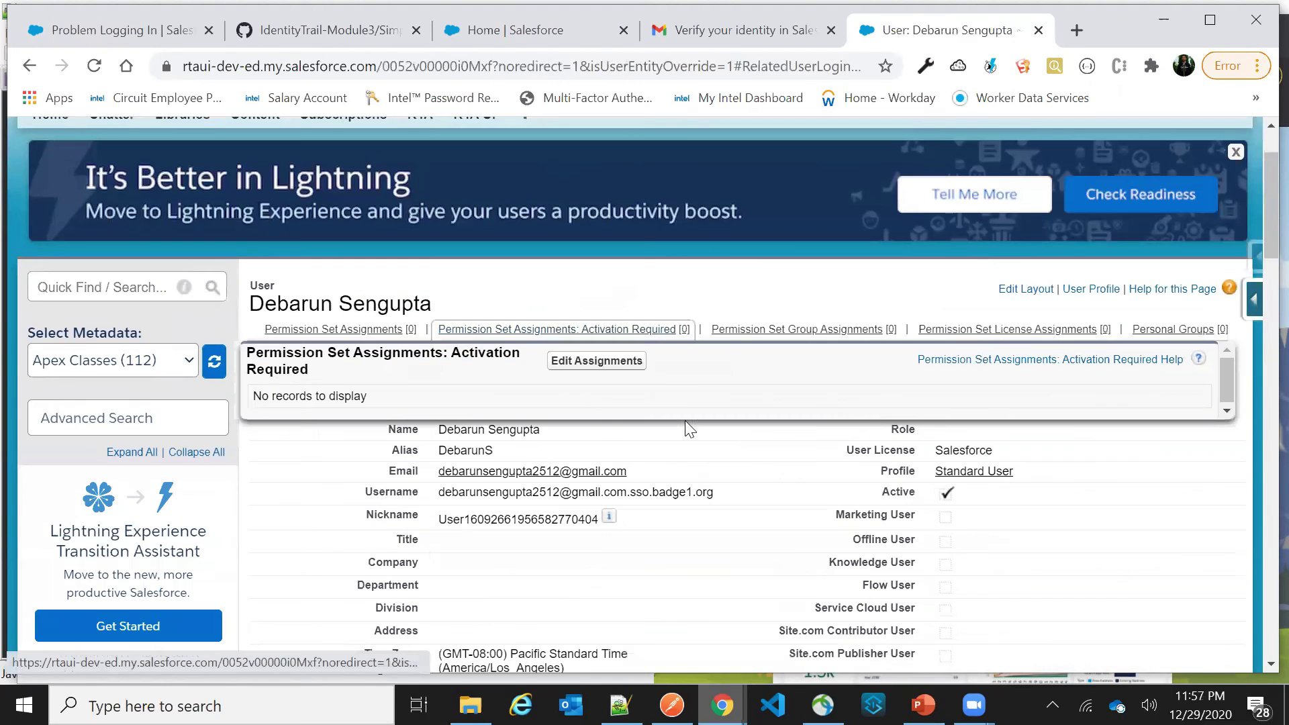
pyautogui.scroll(-4, 688, 416)
pyautogui.scroll(-20, 689, 406)
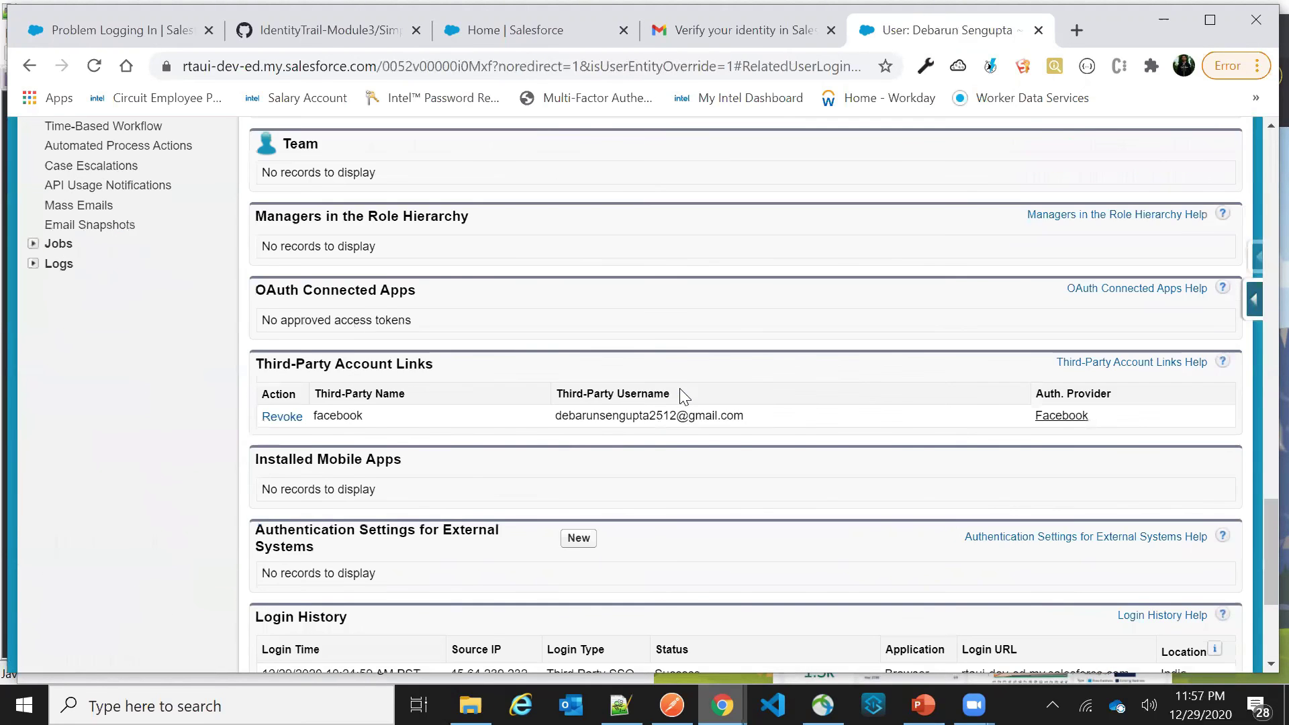
pyautogui.scroll(4, 671, 389)
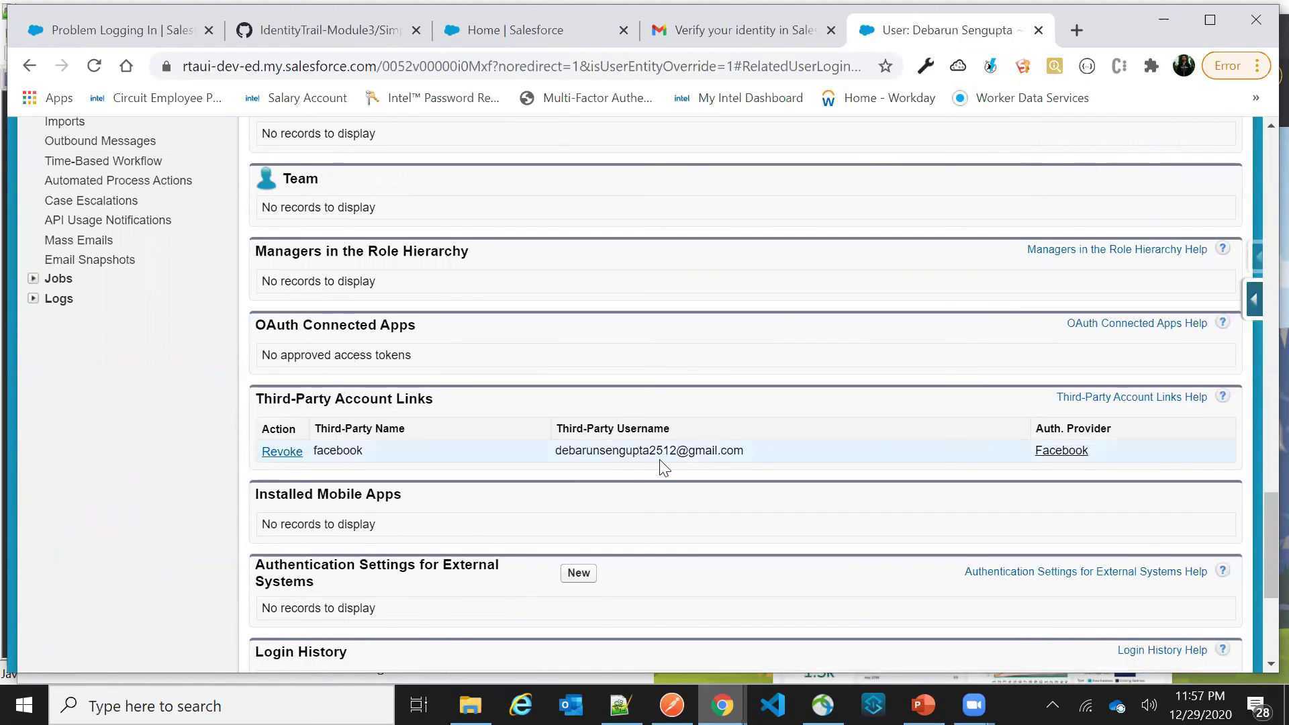
pyautogui.scroll(-5, 618, 446)
pyautogui.scroll(5, 618, 446)
pyautogui.scroll(-5, 627, 411)
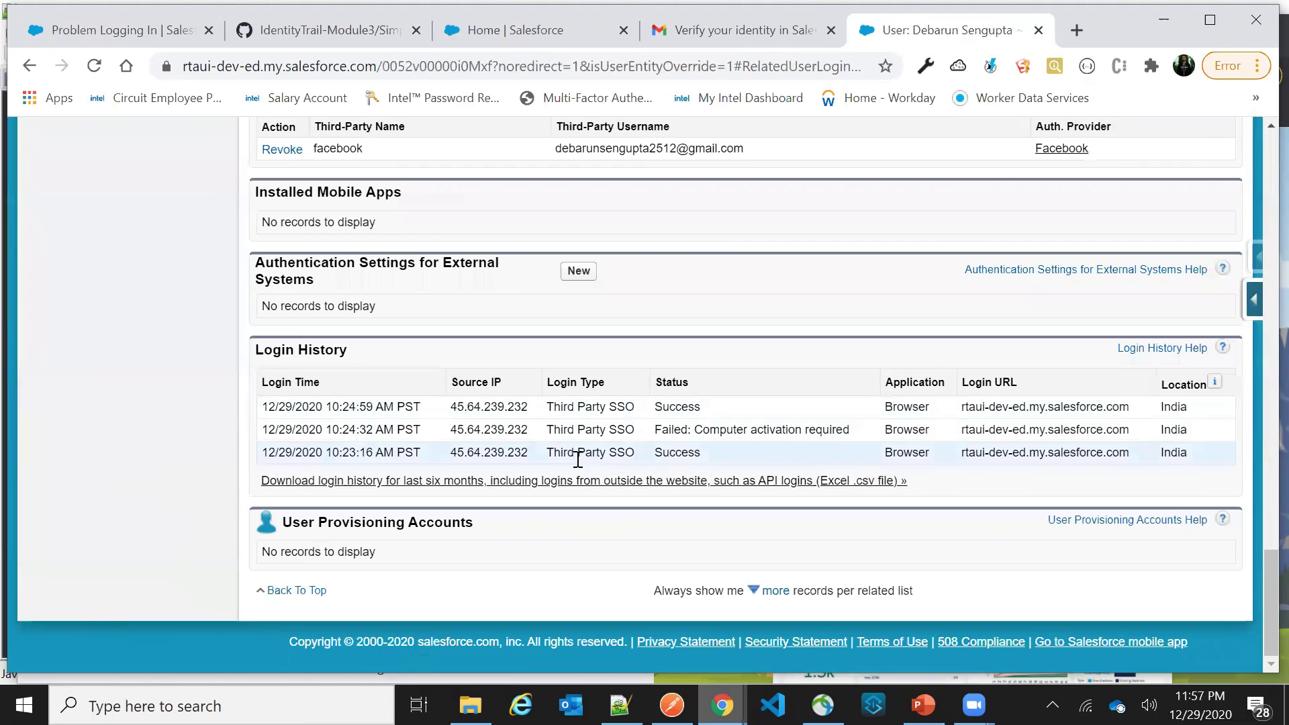
# Highlight the login URL and Third Party SSO types, including the failed login, then return to top
pyautogui.tripleClick(984, 455)
pyautogui.tripleClick(613, 451)
pyautogui.tripleClick(576, 425)
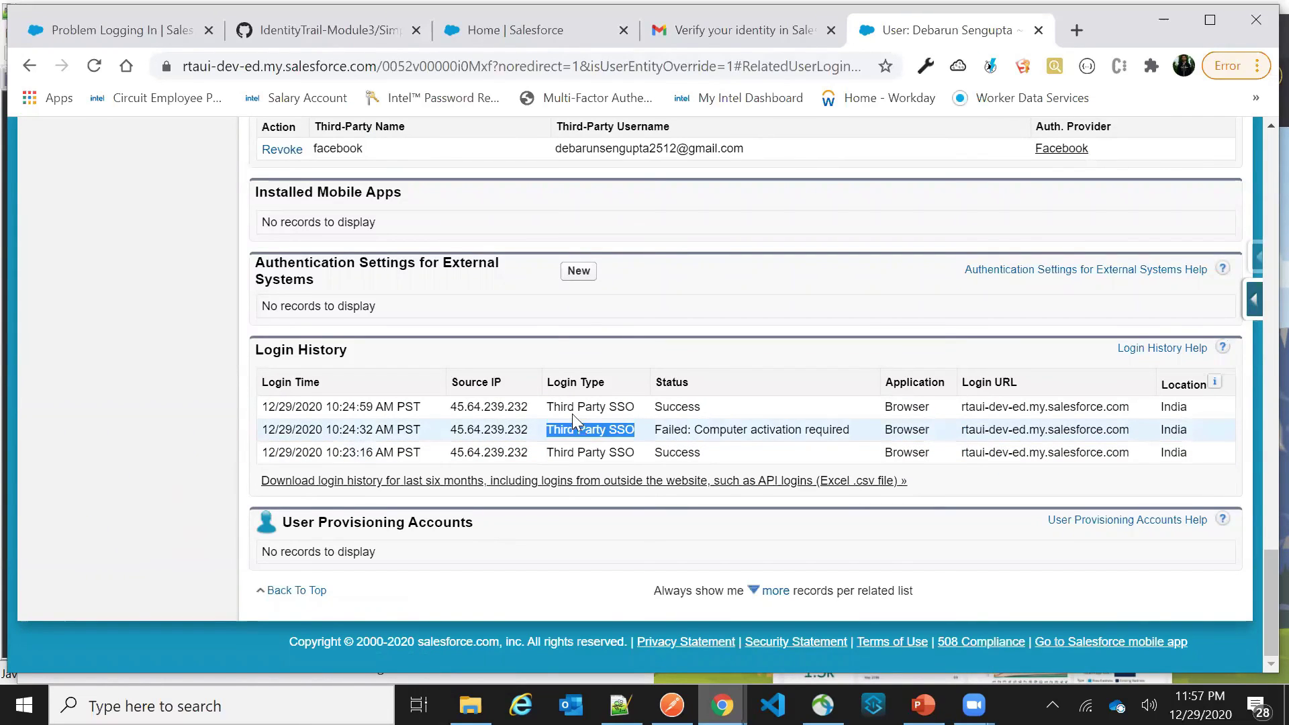
pyautogui.doubleClick(581, 401)
pyautogui.click(581, 400)
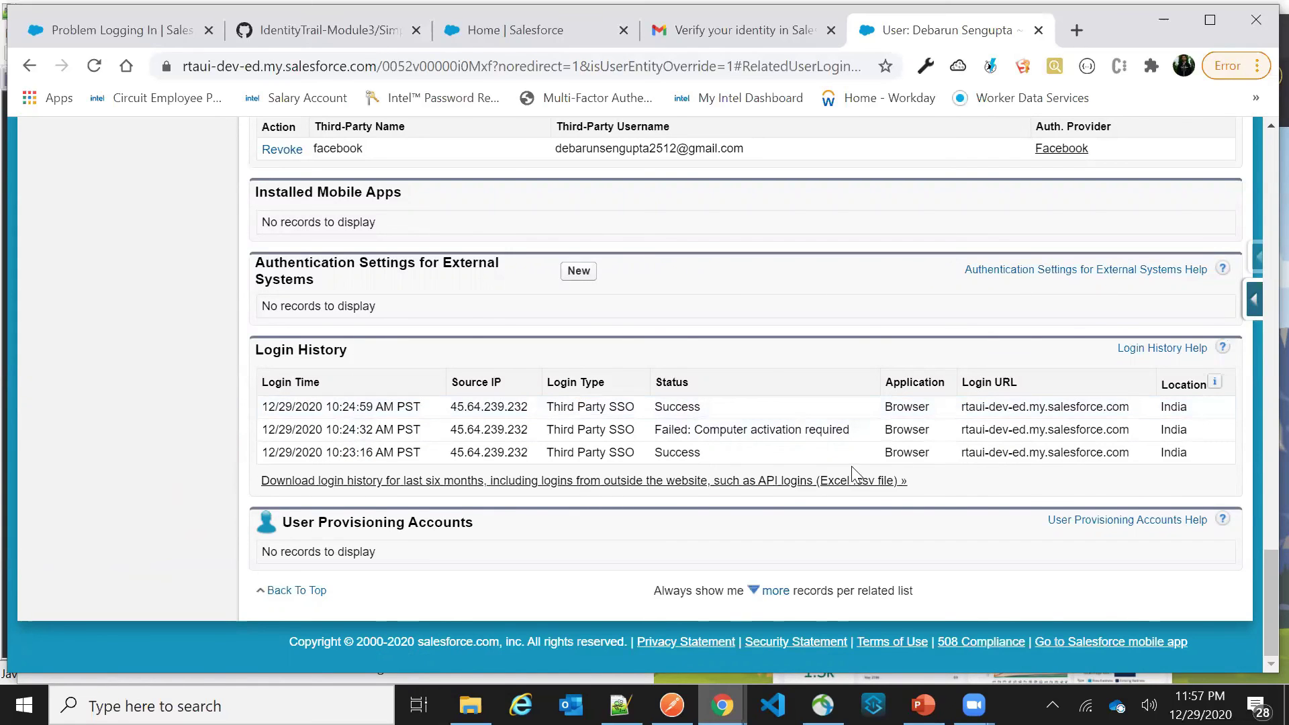
pyautogui.scroll(15, 764, 370)
pyautogui.scroll(5, 764, 369)
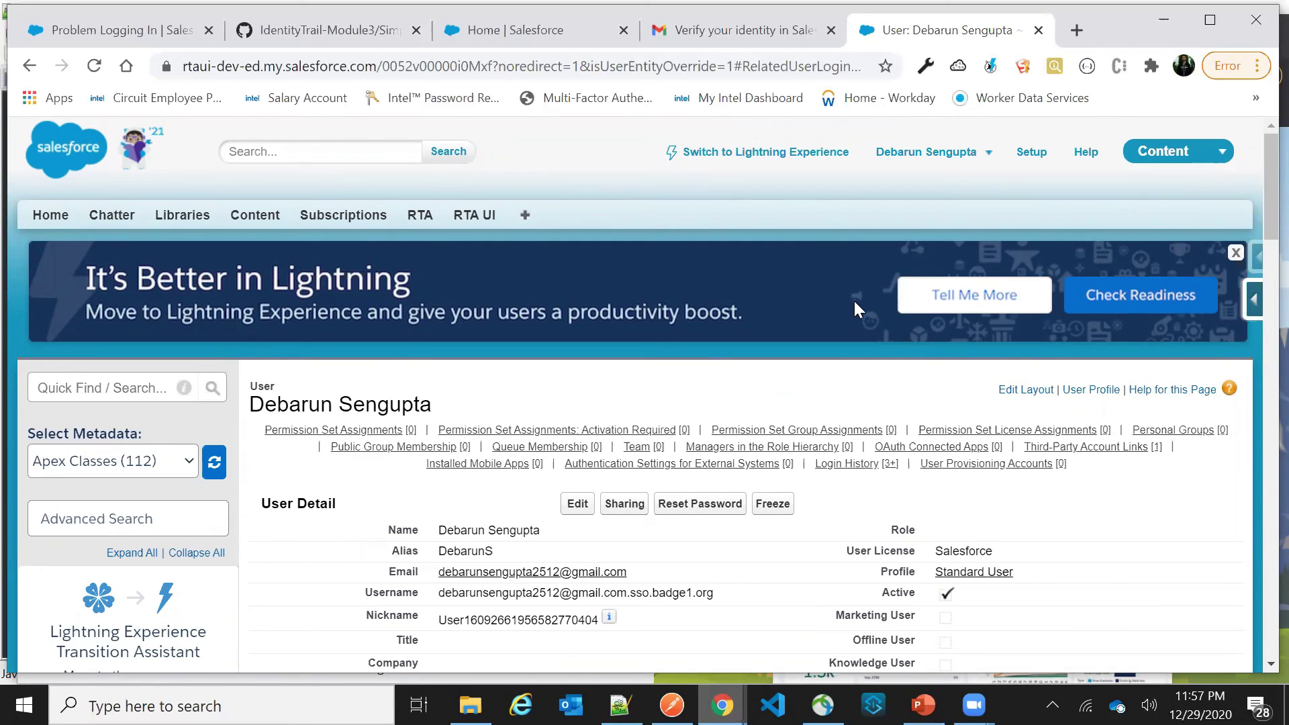
pyautogui.moveTo(823, 705)
pyautogui.click(929, 699)
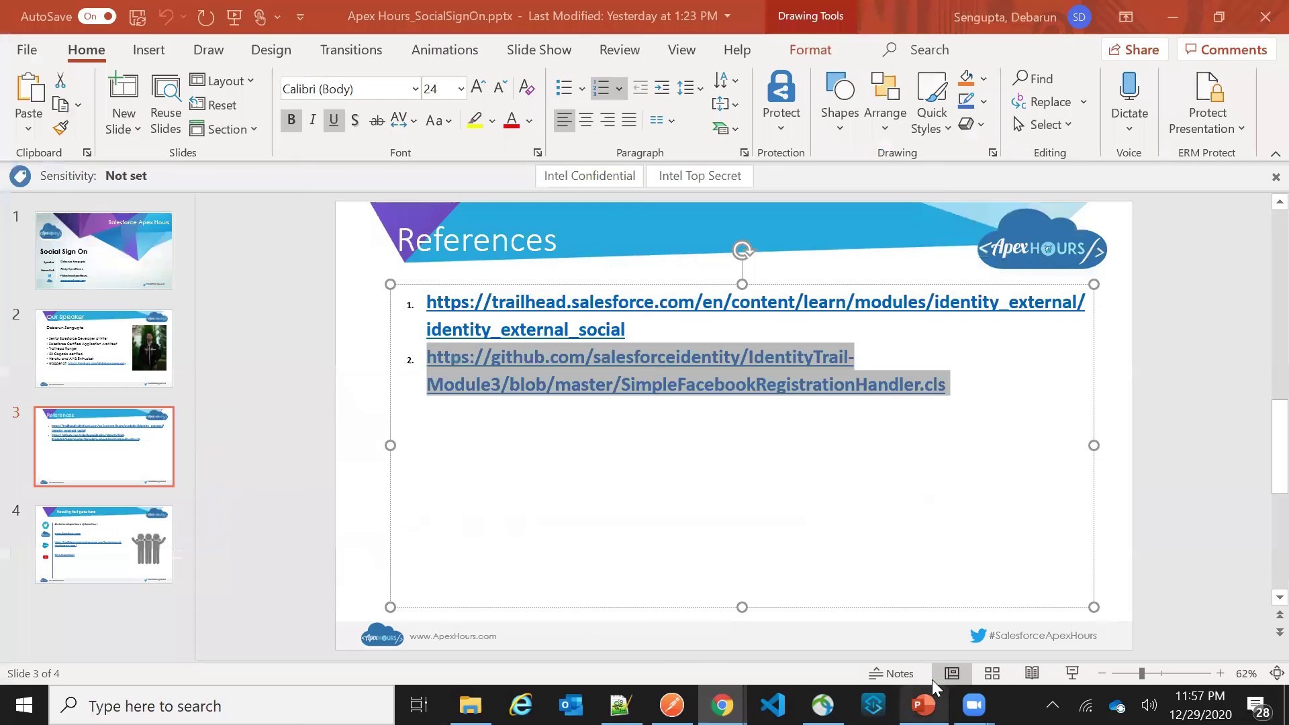
pyautogui.press('Right')
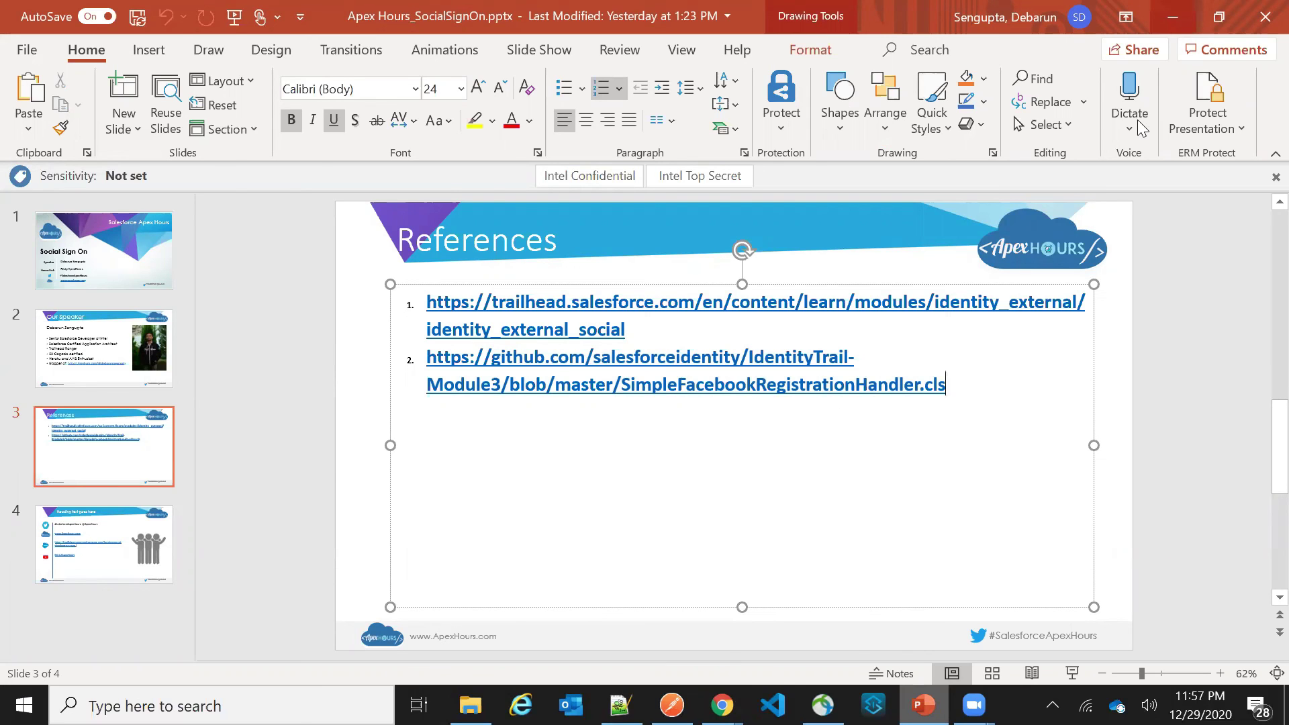
pyautogui.hotkey('alt', 'Tab')
pyautogui.scroll(-2, 827, 473)
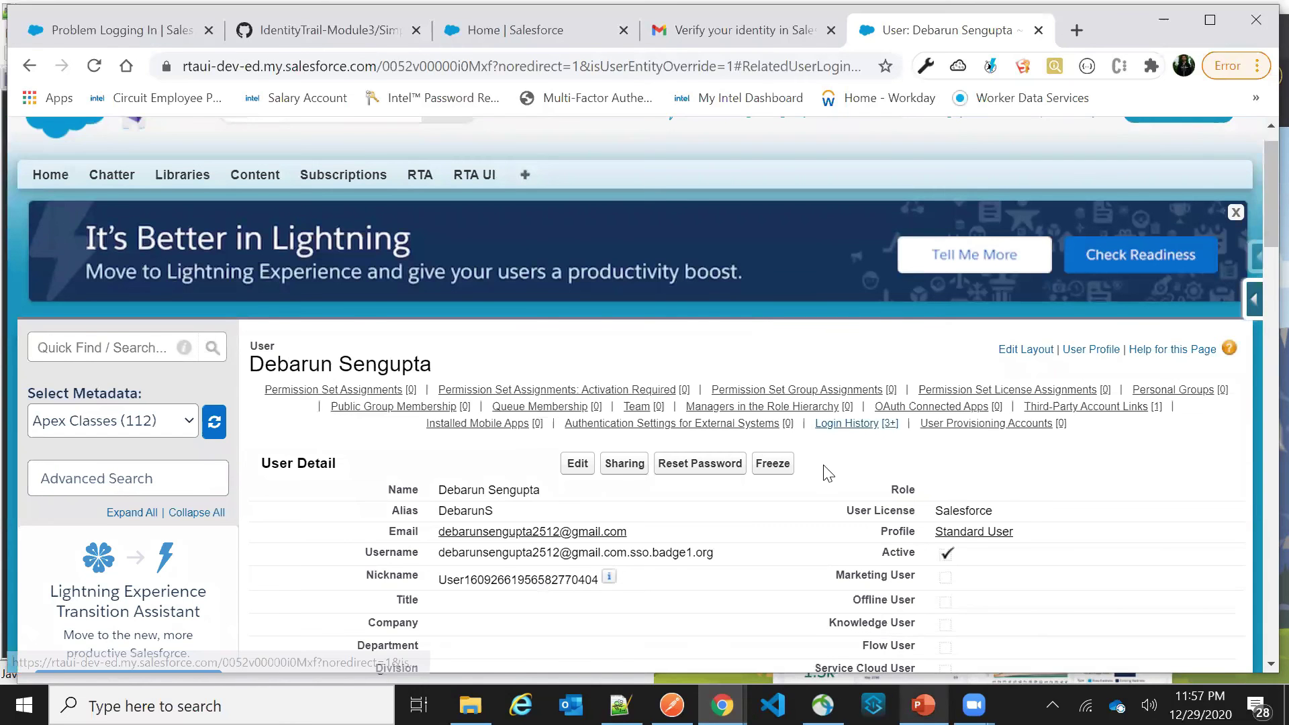
pyautogui.scroll(-1, 827, 473)
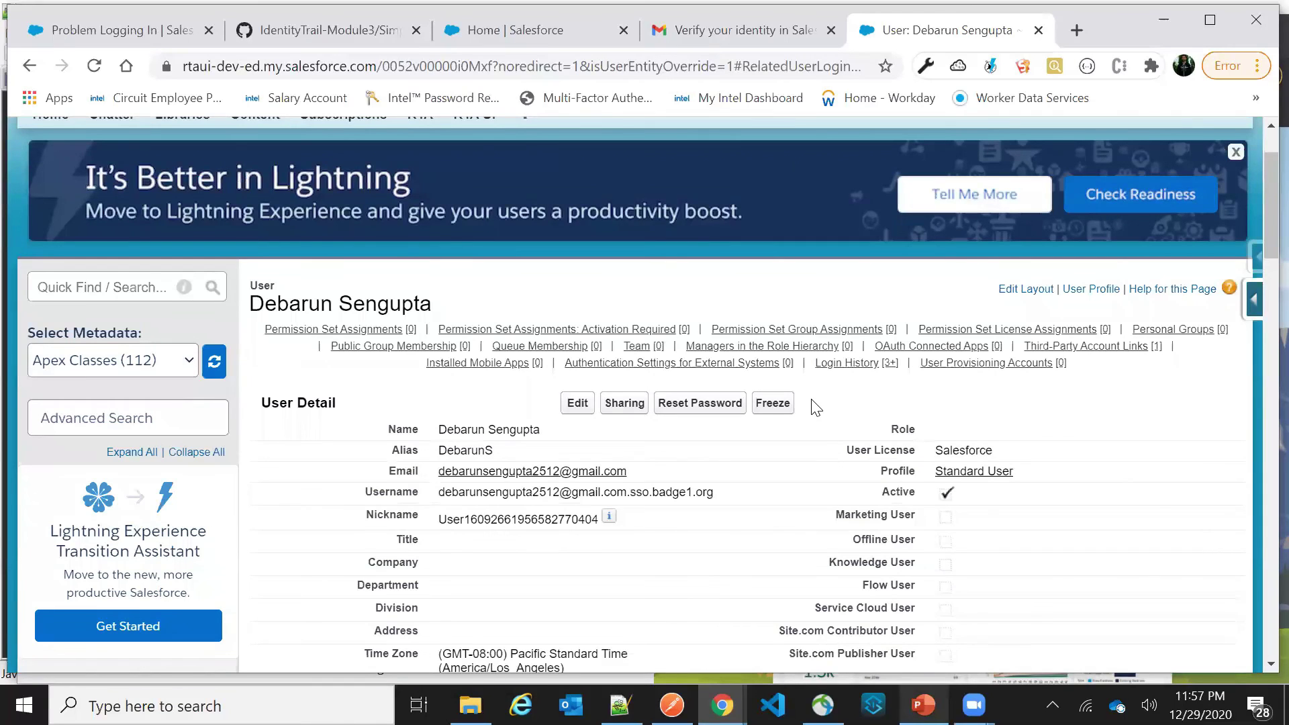
pyautogui.scroll(-2, 814, 406)
pyautogui.scroll(2, 814, 406)
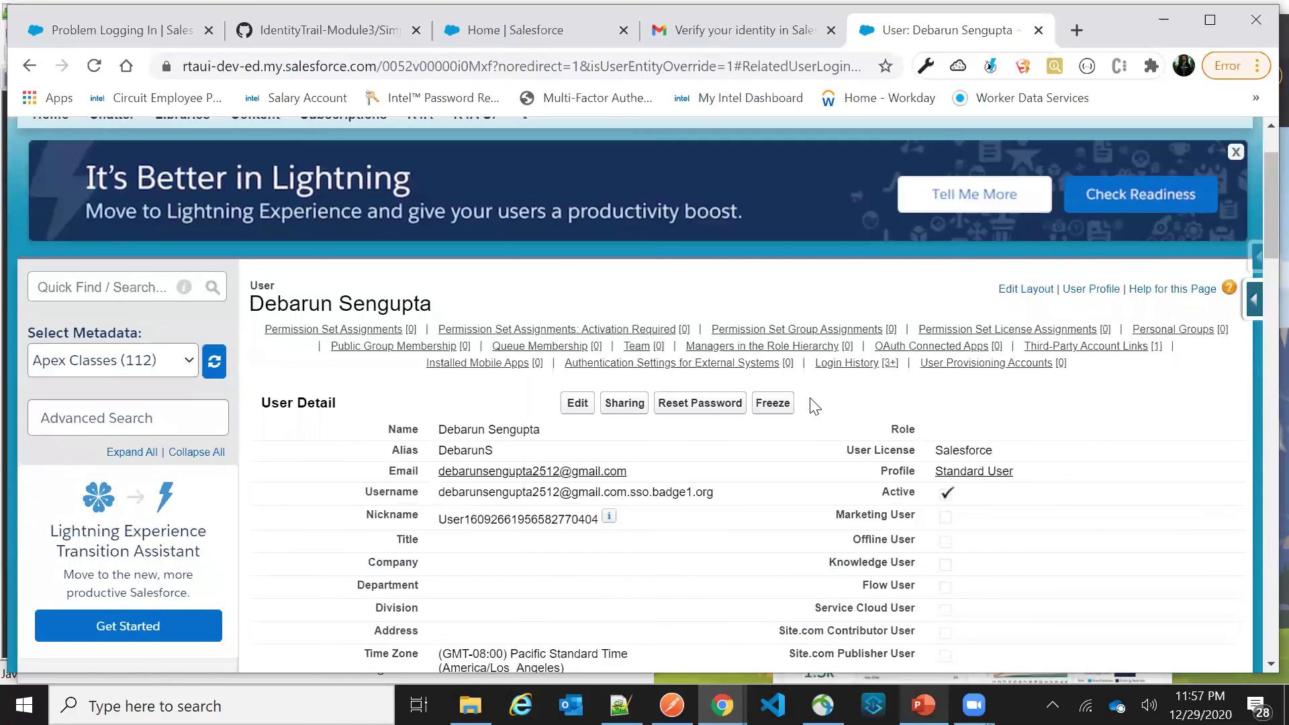